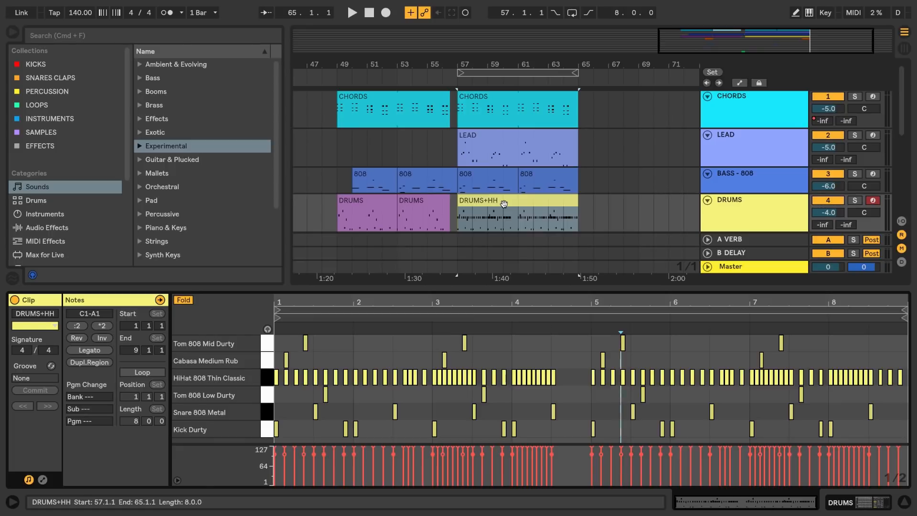
Apply the DRUMS track's yellow colour to all of its clips
{"action": "left_click", "coordinate": [715, 203]}
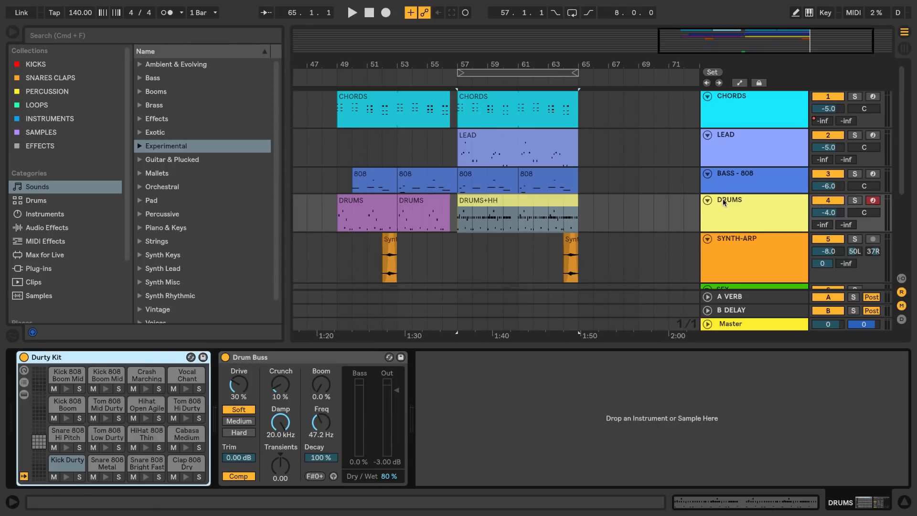
{"action": "right_click", "coordinate": [748, 199]}
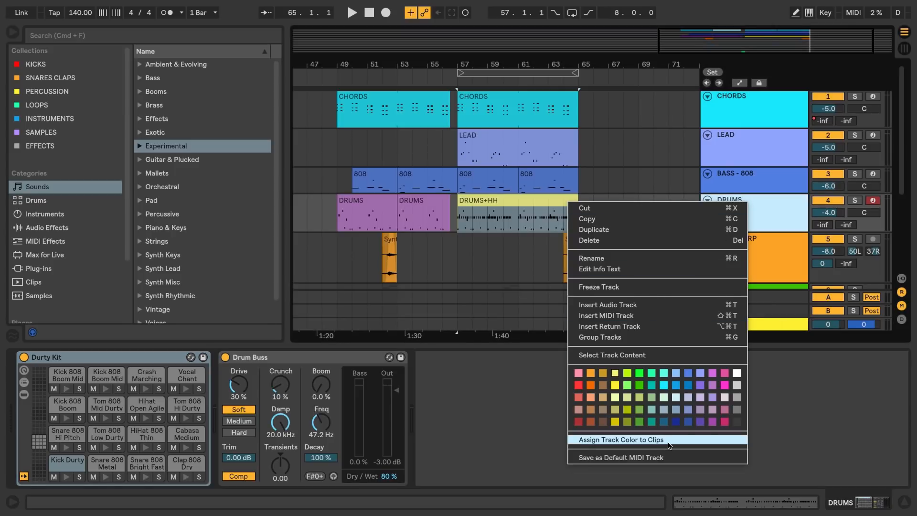
{"action": "left_click", "coordinate": [621, 439]}
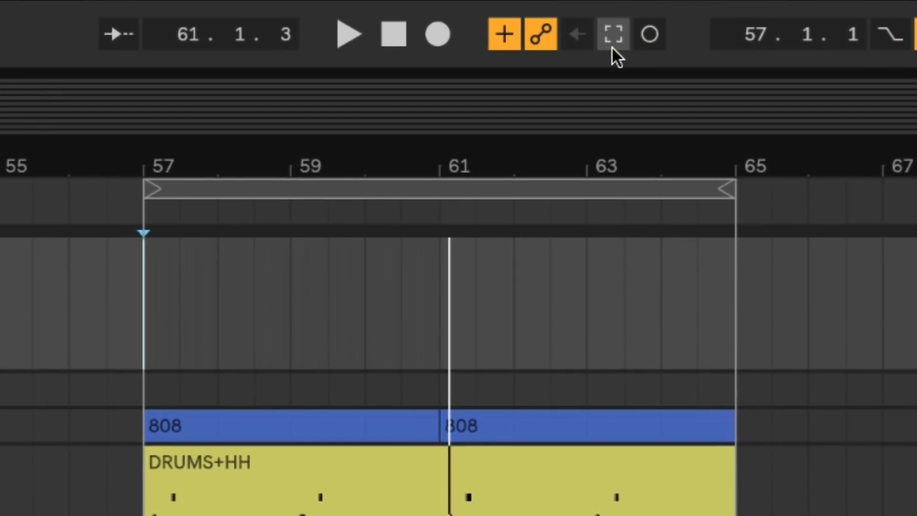
Capture the played chords as a MIDI clip on the CHORDS track and show that track's devices
{"action": "left_click", "coordinate": [612, 45]}
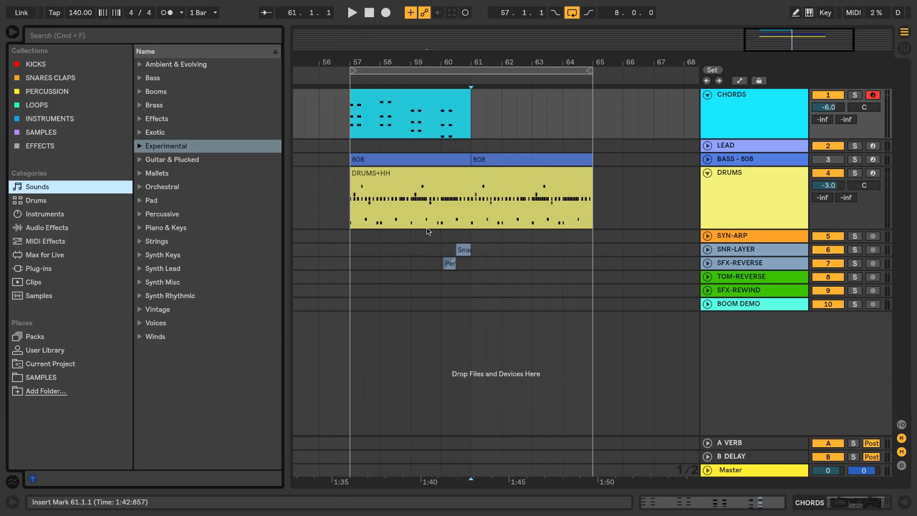
{"action": "double_click", "coordinate": [735, 100]}
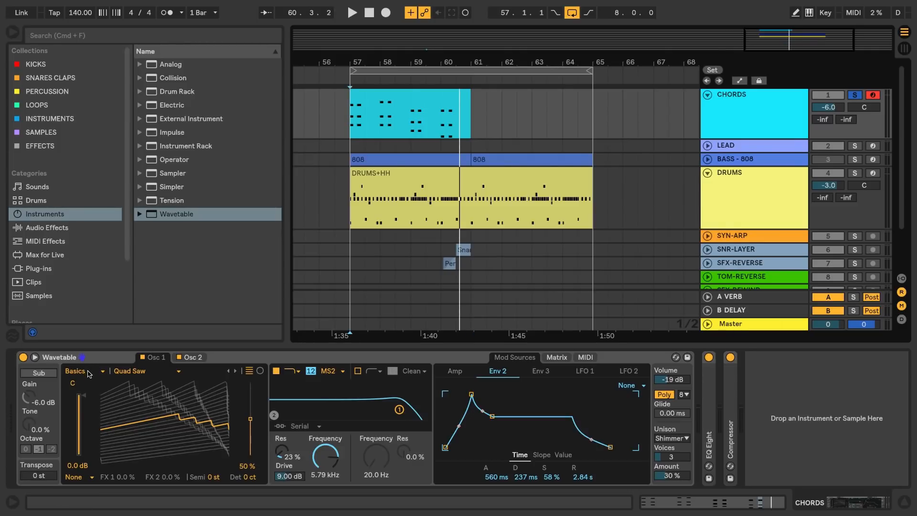
Examine the wavetable categories available for Osc 1 and the wavetables offered in the Basics category
{"action": "left_click", "coordinate": [88, 371]}
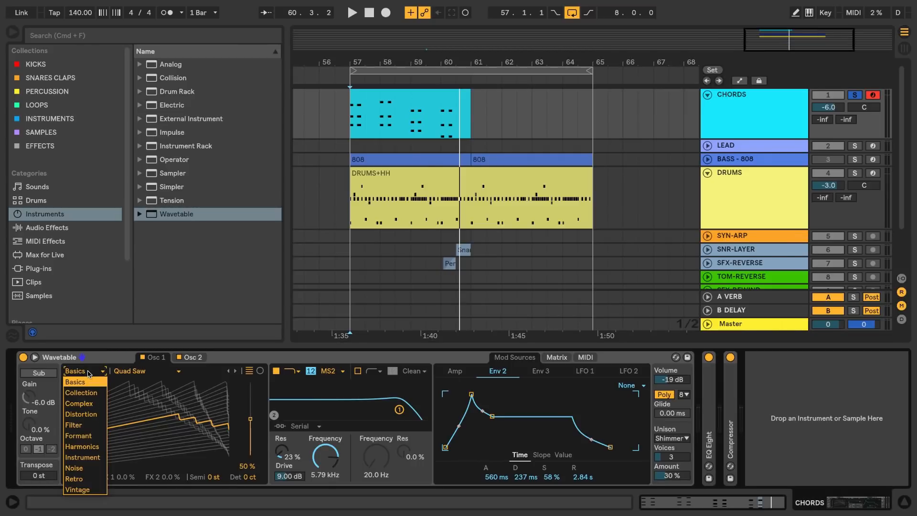
{"action": "left_click", "coordinate": [89, 373]}
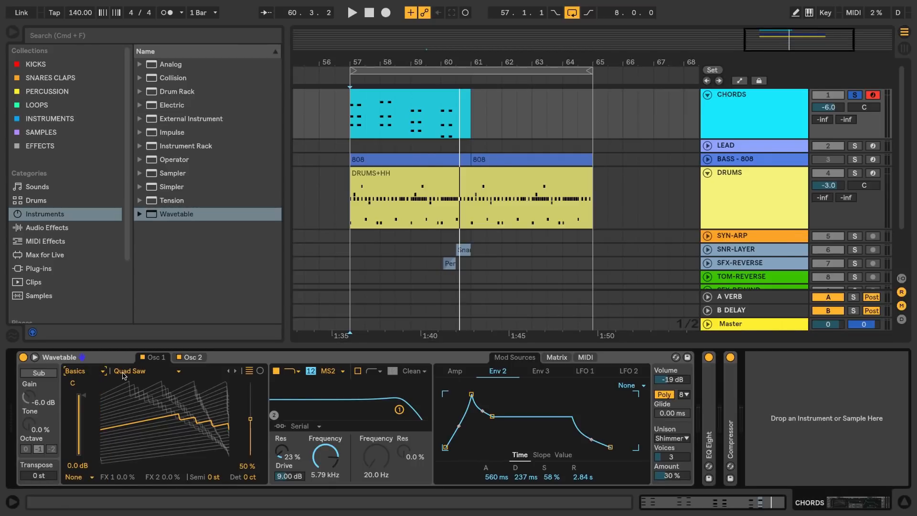
{"action": "left_click", "coordinate": [127, 372]}
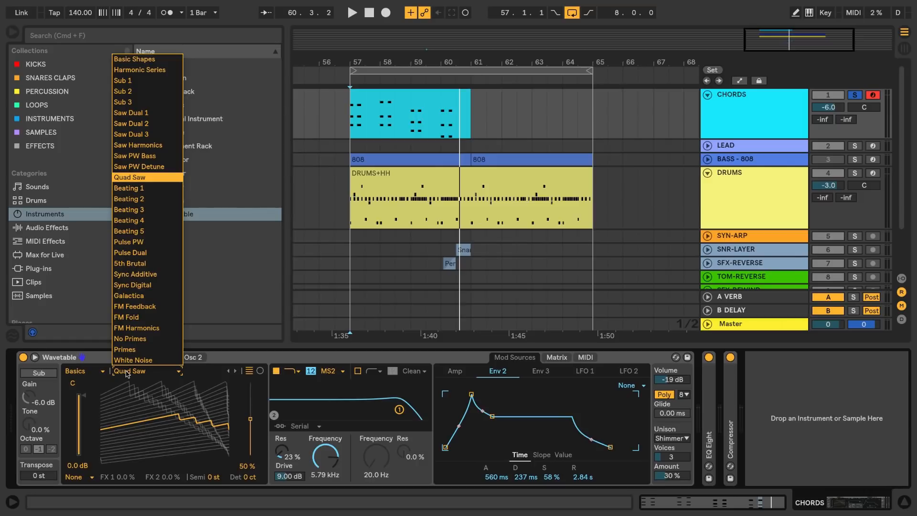
{"action": "left_click", "coordinate": [127, 373]}
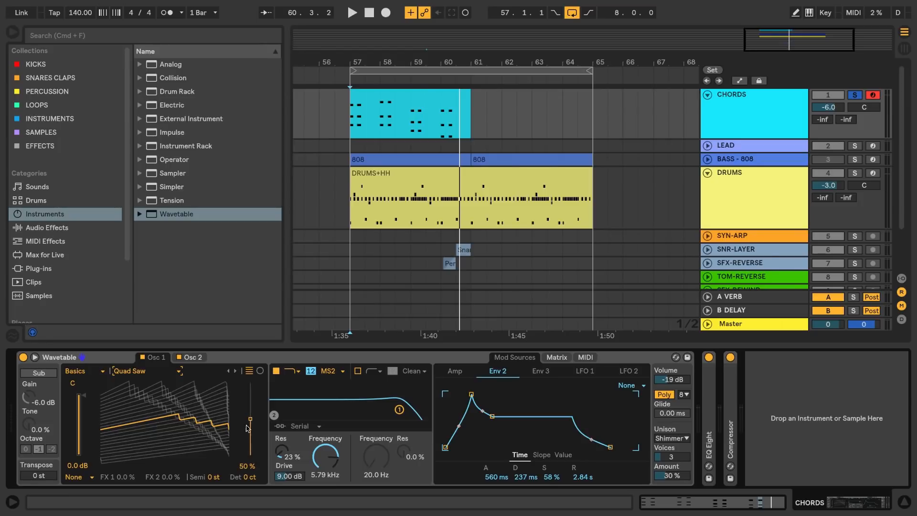
Audition different Osc 1 wavetable positions during playback, returning the position to 50%
{"action": "key", "text": "space"}
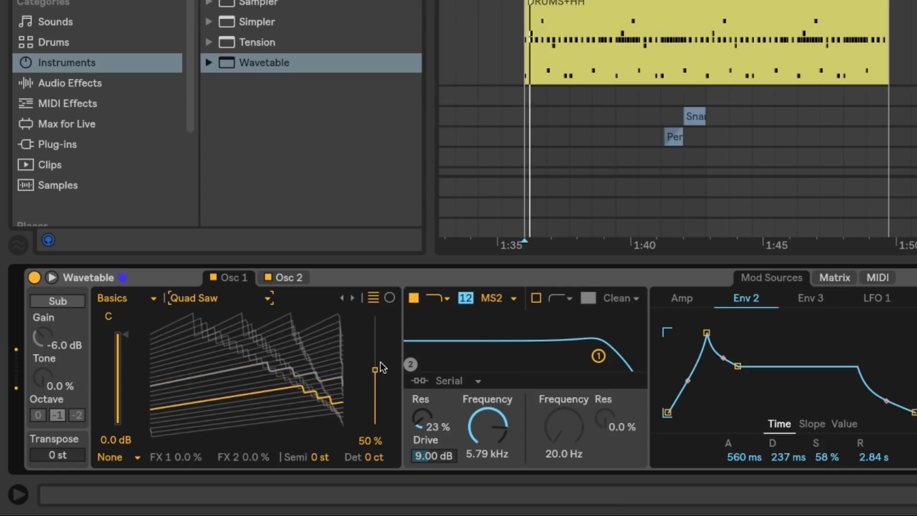
{"action": "left_click_drag", "start_coordinate": [250, 419], "coordinate": [250, 410]}
{"action": "mouse_move", "coordinate": [375, 356]}
{"action": "left_mouse_down"}
{"action": "mouse_move", "coordinate": [375, 316]}
{"action": "mouse_move", "coordinate": [375, 390]}
{"action": "mouse_move", "coordinate": [375, 370]}
{"action": "left_mouse_up"}
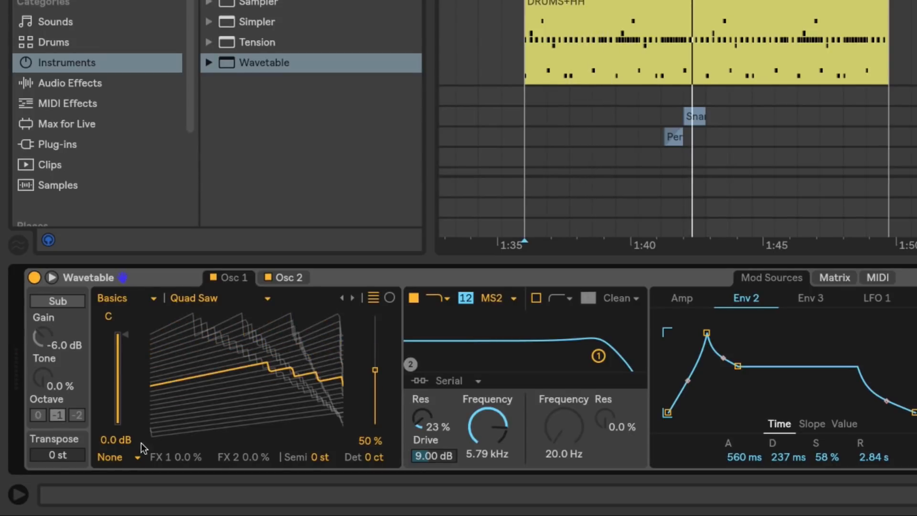
Set the Osc 1 effect mode to Fm and raise its amount to 27% while listening to playback
{"action": "left_click", "coordinate": [115, 457]}
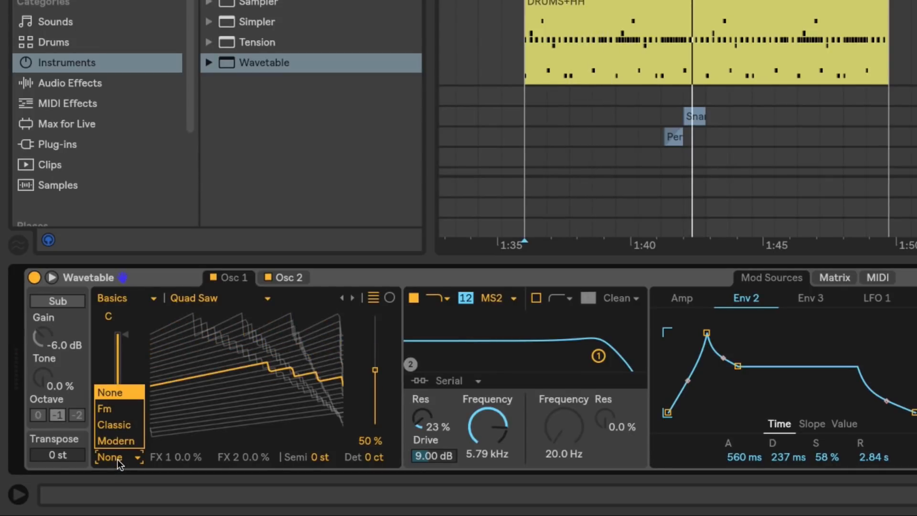
{"action": "left_click", "coordinate": [105, 411]}
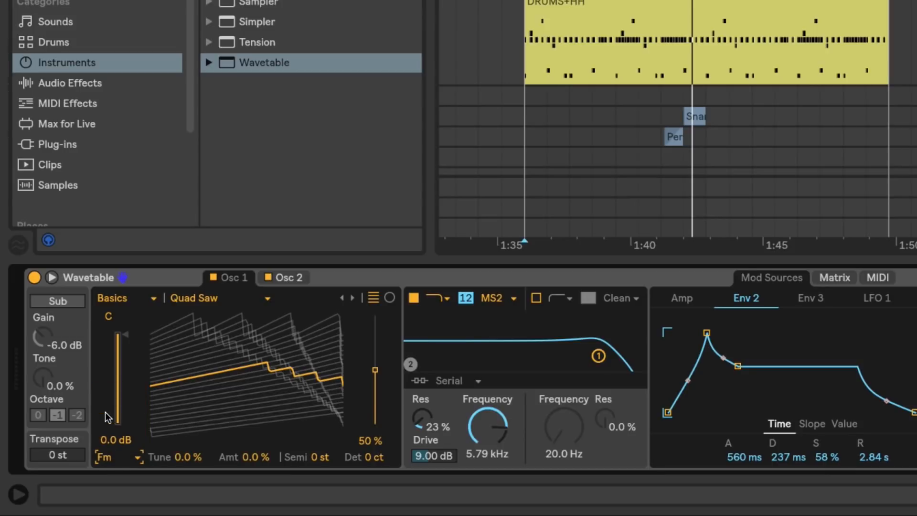
{"action": "left_click", "coordinate": [253, 458]}
{"action": "key", "text": "space"}
{"action": "left_click_drag", "start_coordinate": [256, 457], "coordinate": [256, 427]}
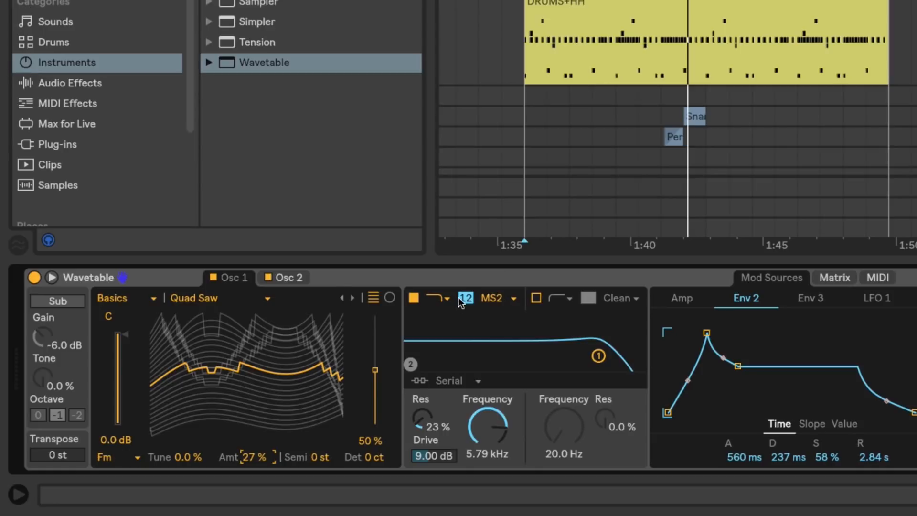
Keep the filter routing on Serial and set the first filter's frequency to 104 Hz
{"action": "left_click", "coordinate": [474, 382]}
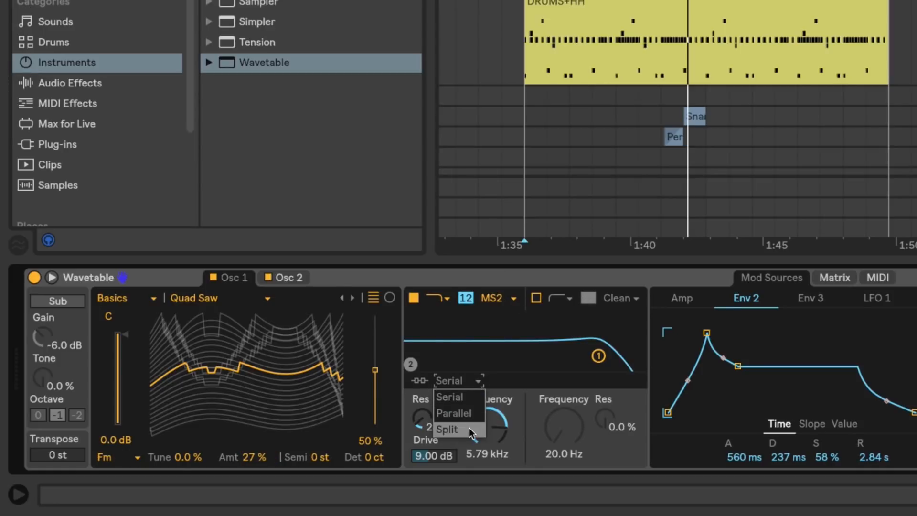
{"action": "left_click", "coordinate": [478, 401]}
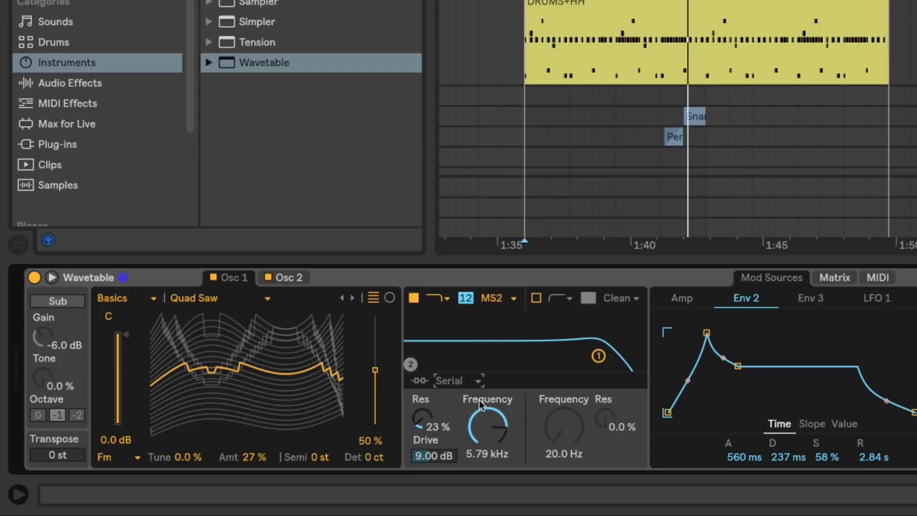
{"action": "left_click", "coordinate": [479, 425]}
{"action": "type", "text": "104"}
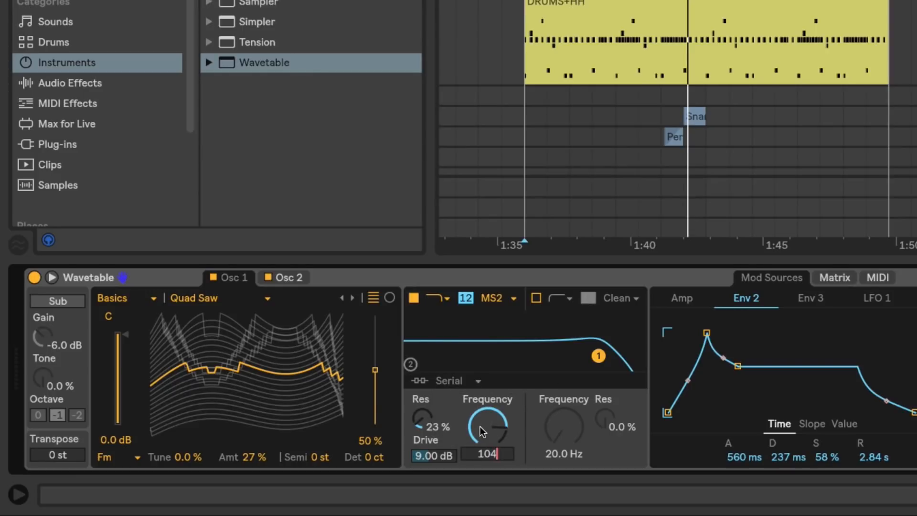
{"action": "key", "text": "Return"}
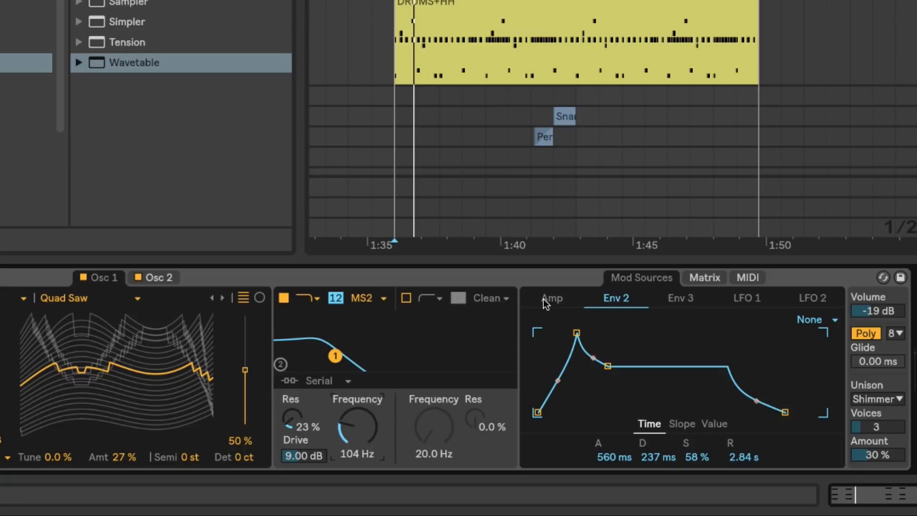
View the Amp envelope, and set Env 2's modulation of Filter 1 Freq to 100 in the modulation matrix
{"action": "left_click", "coordinate": [545, 298]}
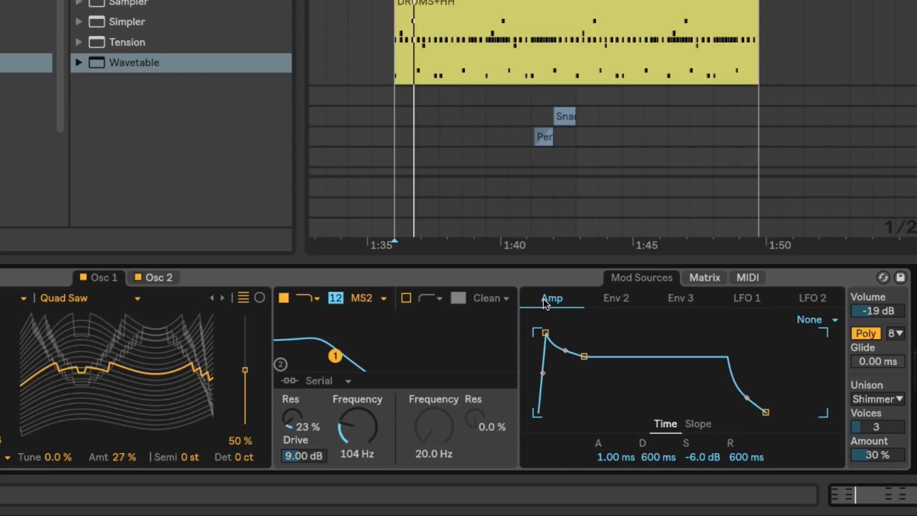
{"action": "left_click", "coordinate": [695, 280]}
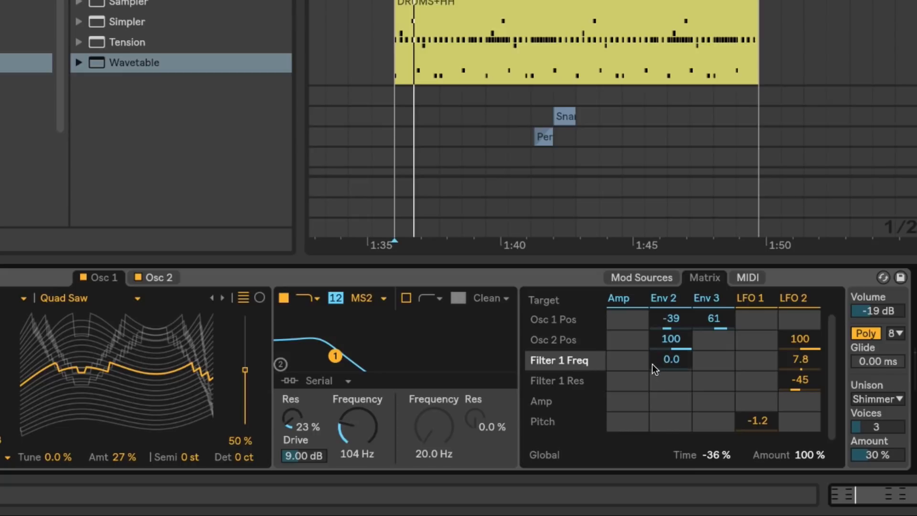
{"action": "mouse_move", "coordinate": [665, 360]}
{"action": "left_mouse_down"}
{"action": "mouse_move", "coordinate": [666, 311]}
{"action": "mouse_move", "coordinate": [668, 361]}
{"action": "left_mouse_up"}
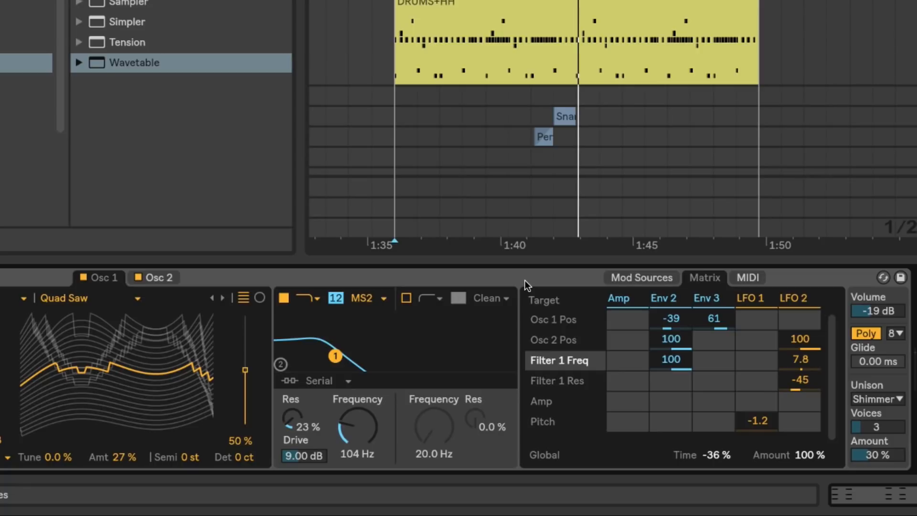
Undo the last modulation change and try adding Filter 1 Drive as a matrix target modulated by Env 3
{"action": "key", "text": "ctrl+z"}
{"action": "left_click", "coordinate": [384, 397]}
{"action": "left_click", "coordinate": [297, 455]}
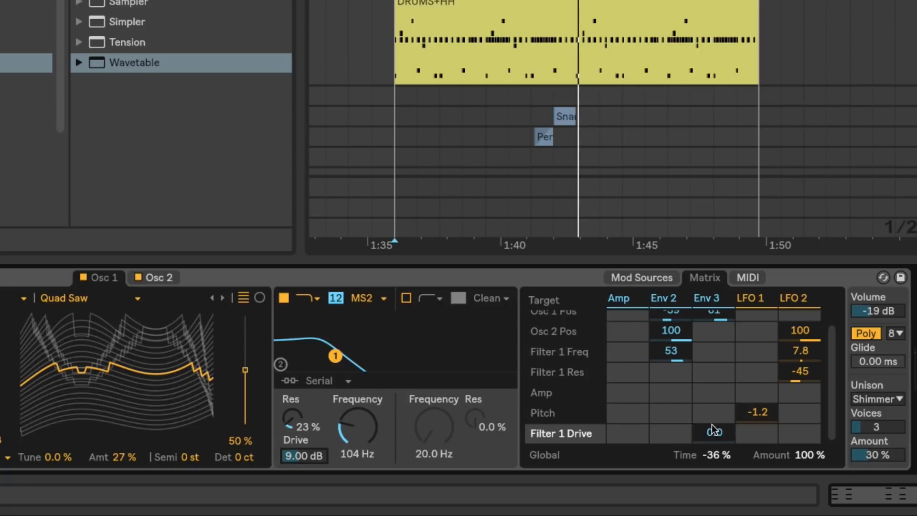
{"action": "left_click_drag", "start_coordinate": [712, 434], "coordinate": [713, 404]}
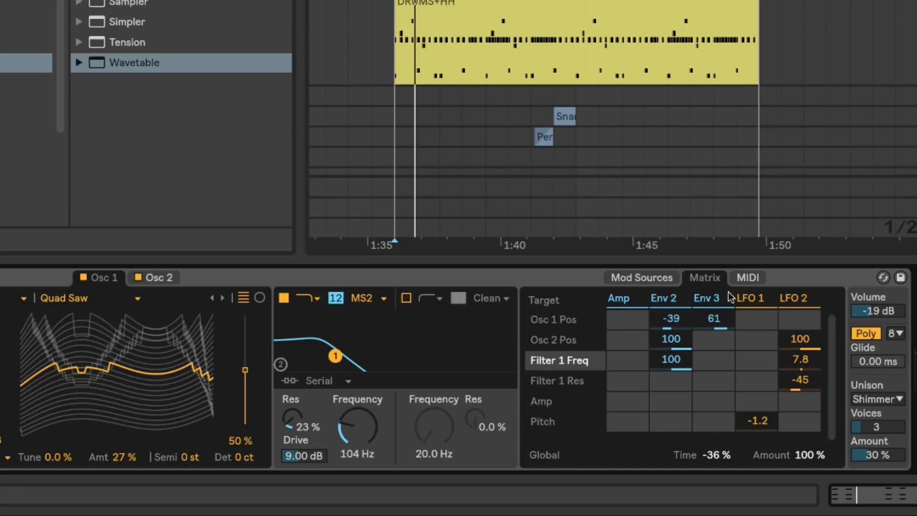
Examine Wavetable's MIDI modulation assignments and the available unison modes
{"action": "left_click", "coordinate": [745, 279]}
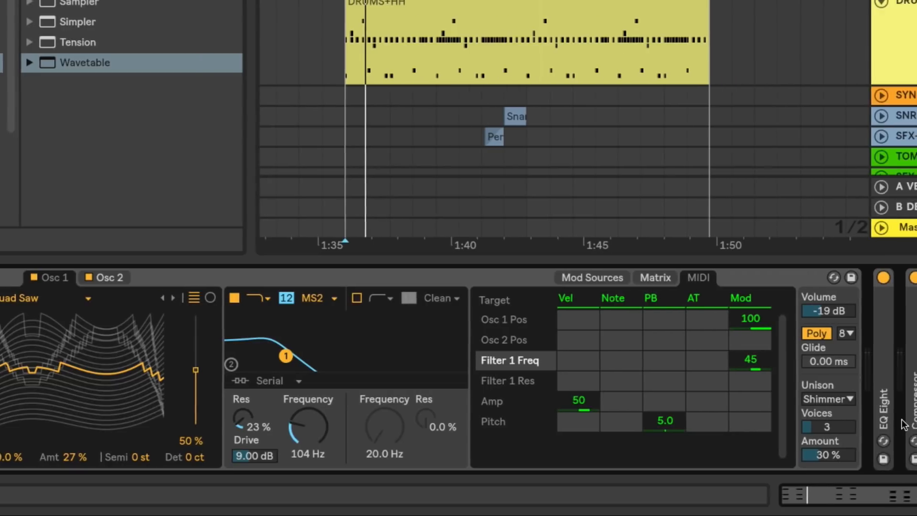
{"action": "left_click", "coordinate": [897, 399]}
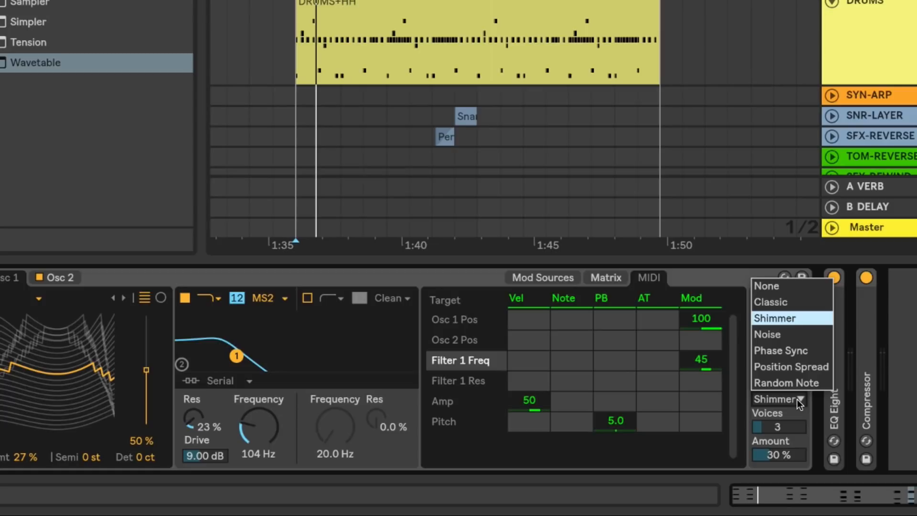
{"action": "left_click", "coordinate": [796, 399]}
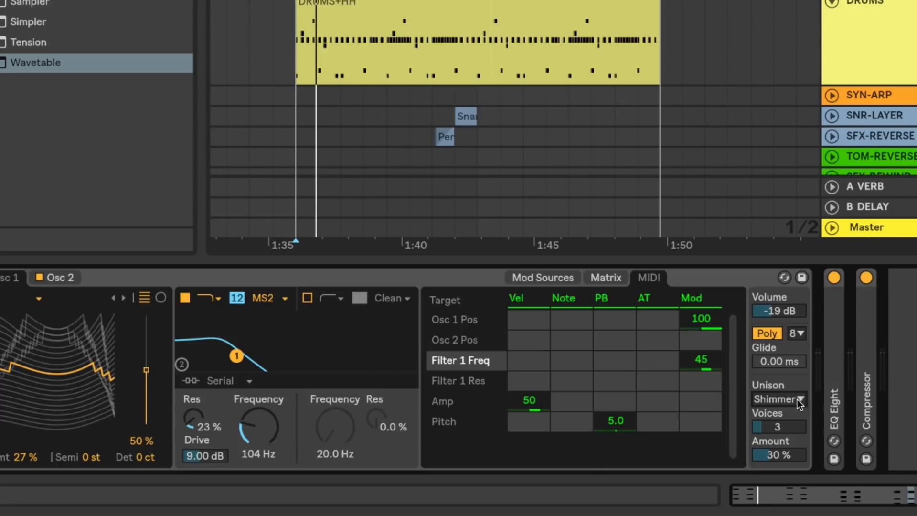
Compare the chord sound with the unison mode set to None, and switch it back to Shimmer
{"action": "left_click", "coordinate": [796, 399]}
{"action": "left_click", "coordinate": [768, 288]}
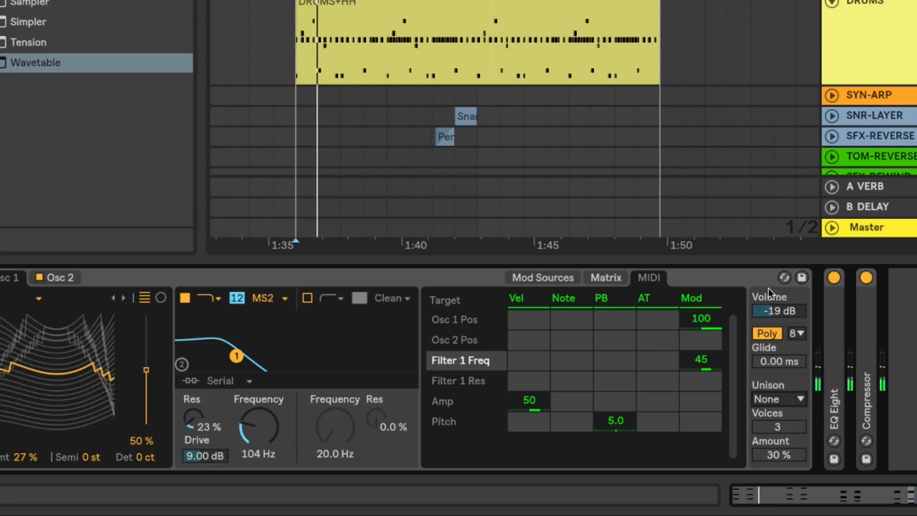
{"action": "left_click", "coordinate": [795, 397]}
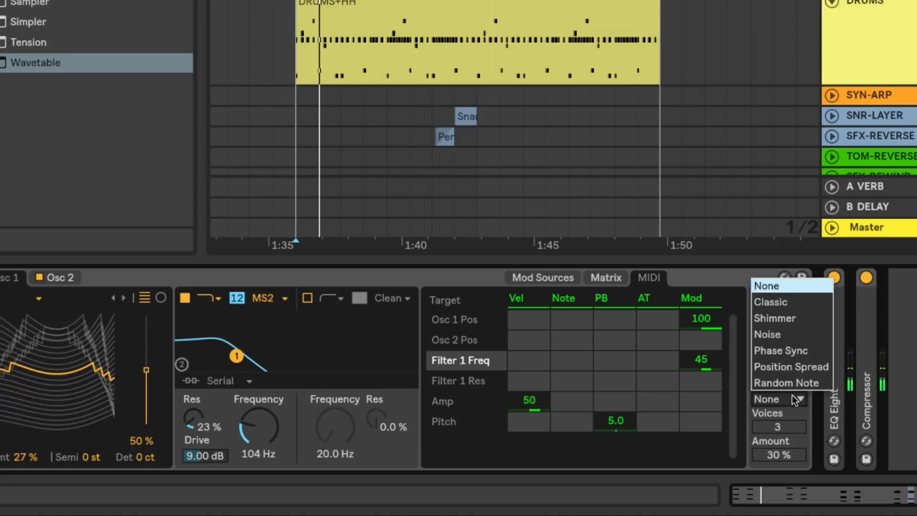
{"action": "left_click", "coordinate": [798, 317]}
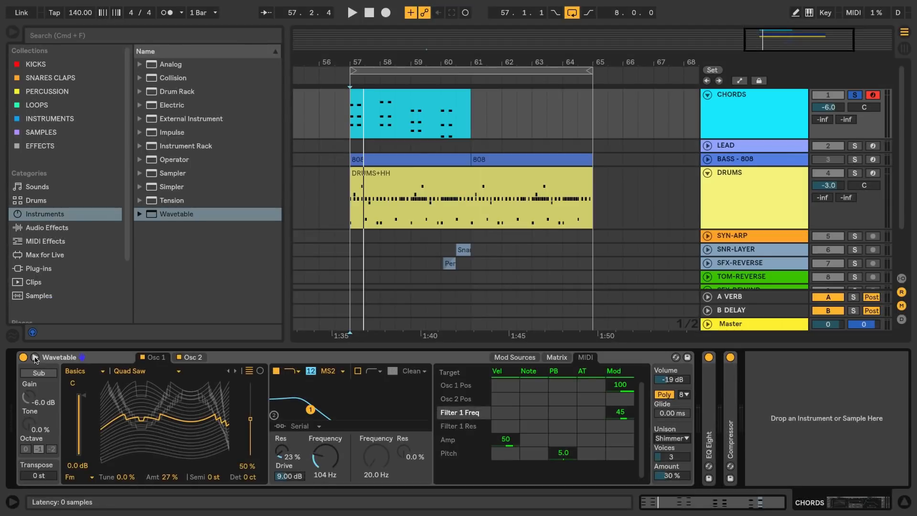
Expand Wavetable's full view, hide the browser and enlarge the view to show both oscillators, all envelopes and LFOs
{"action": "left_click", "coordinate": [34, 357]}
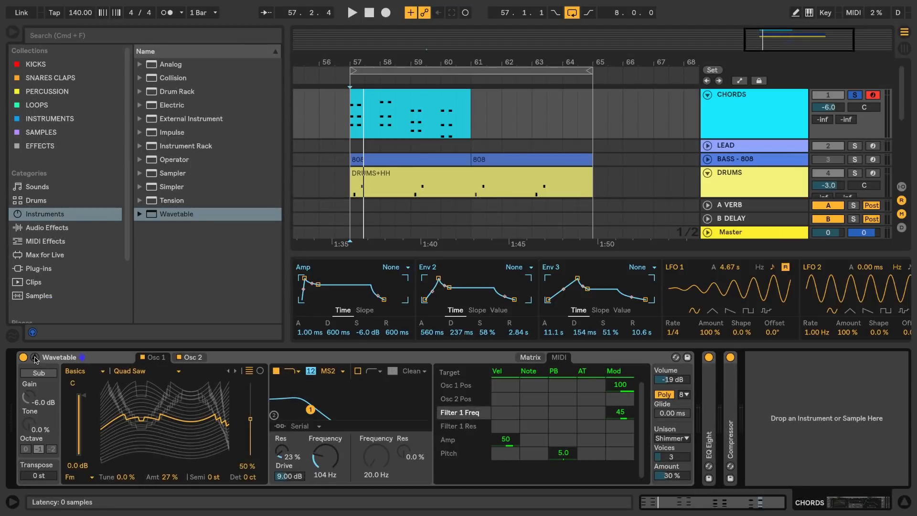
{"action": "key", "text": "super+alt+b"}
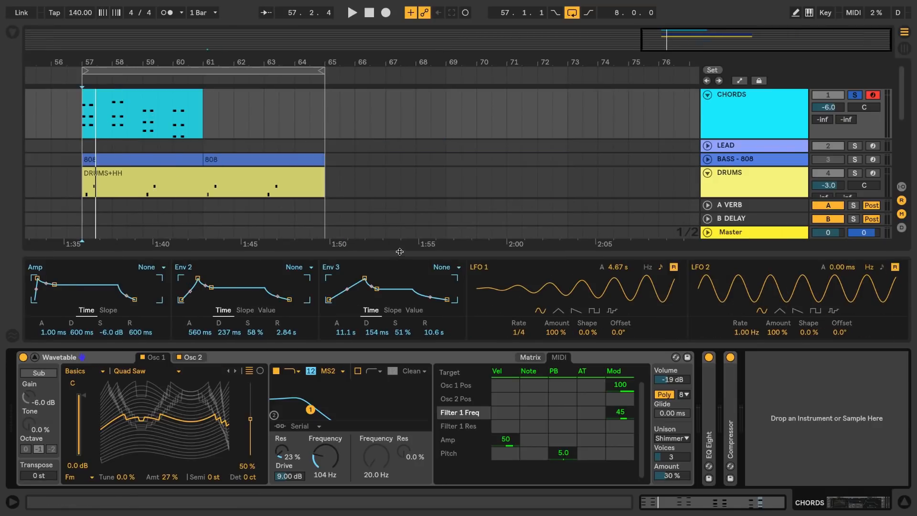
{"action": "left_click_drag", "start_coordinate": [400, 252], "coordinate": [402, 1]}
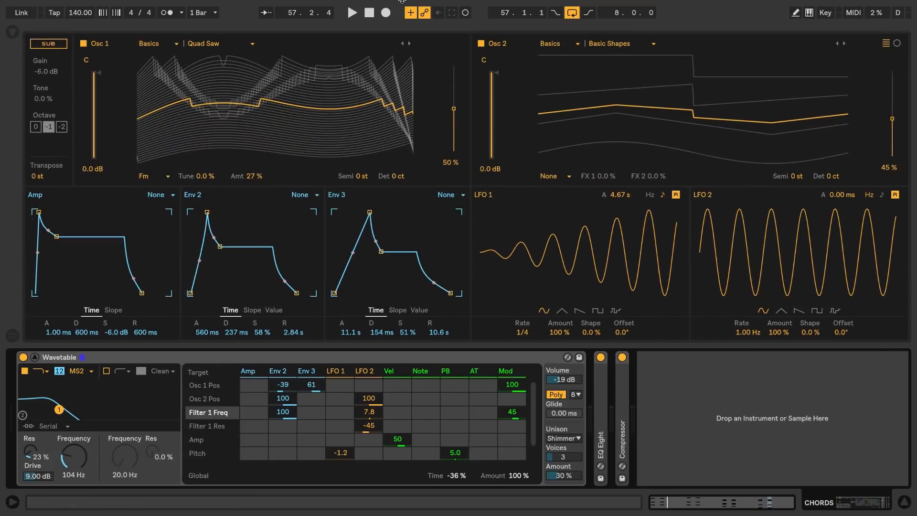
{"action": "left_click", "coordinate": [366, 454]}
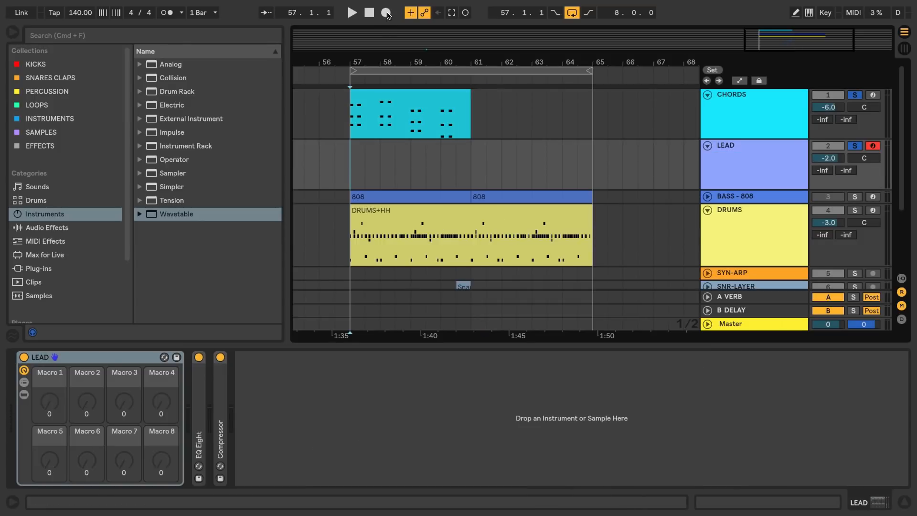
Record a four-bar MIDI melody on the LEAD track from bar 57 to bar 61
{"action": "left_click", "coordinate": [385, 13]}
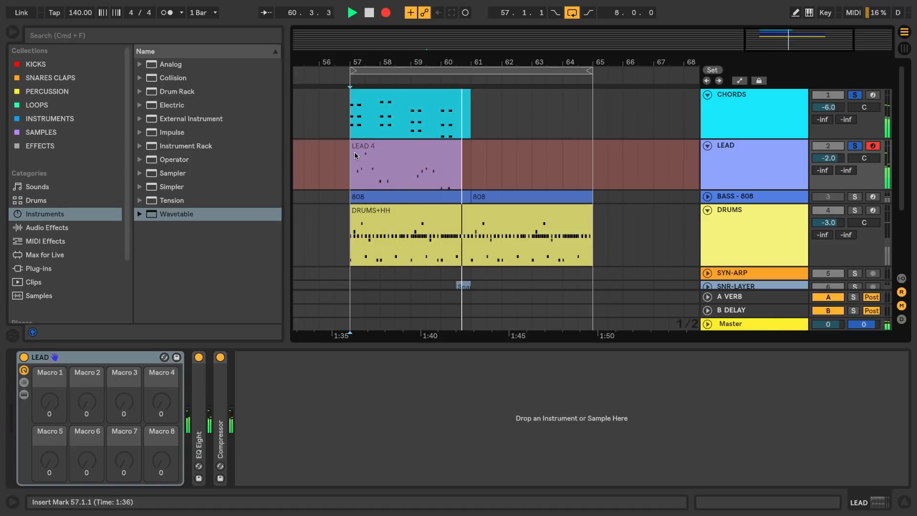
{"action": "key", "text": "space"}
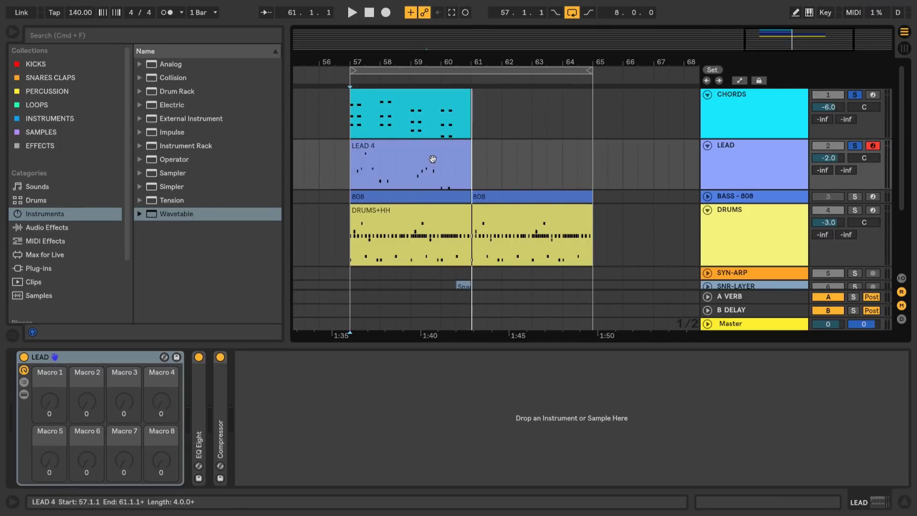
Trim the end of the LEAD 4 clip to bar 61 so it spans exactly four bars
{"action": "left_click", "coordinate": [433, 155]}
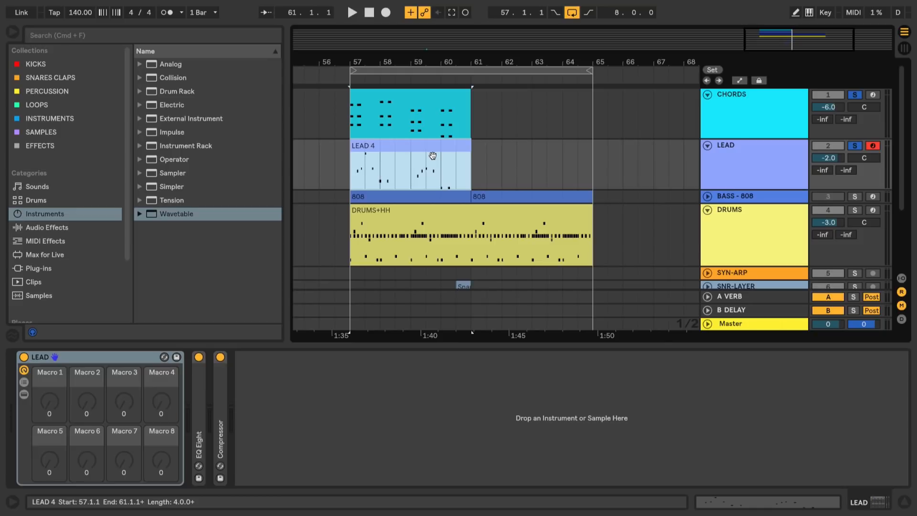
{"action": "key", "text": "z"}
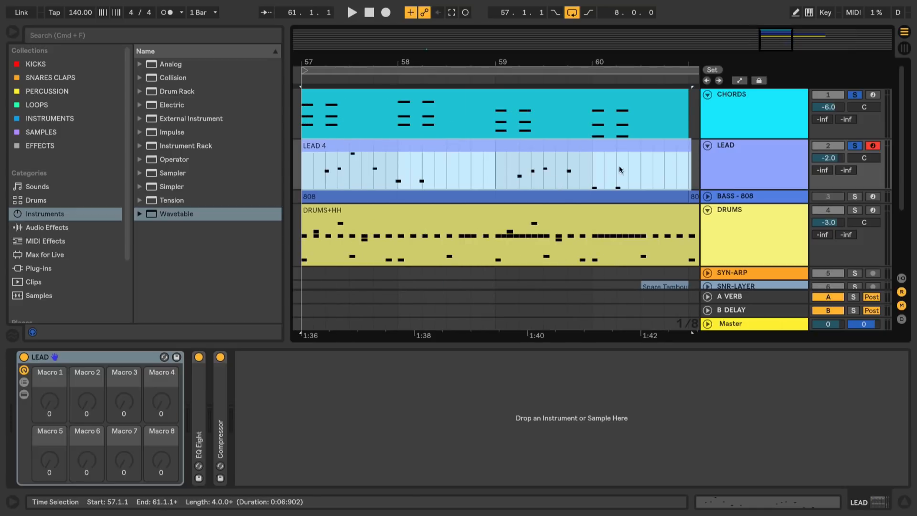
{"action": "left_click", "coordinate": [671, 176]}
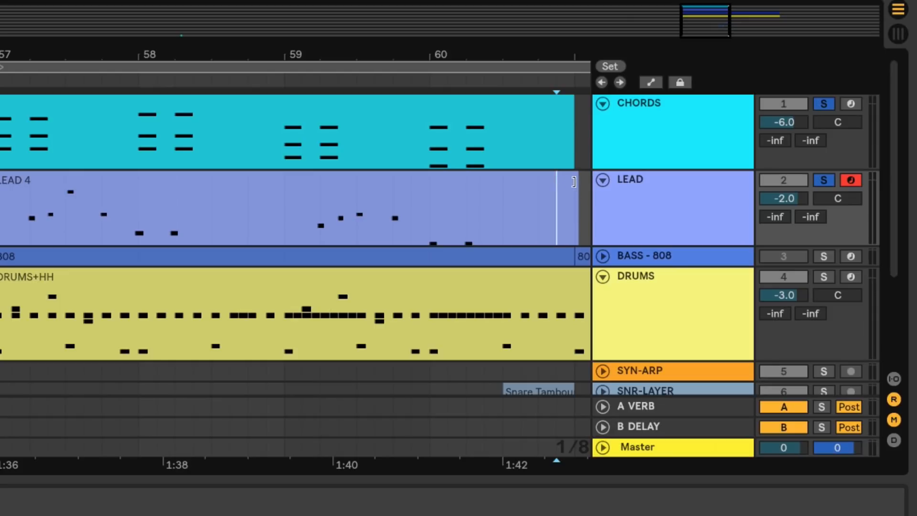
{"action": "double_click", "coordinate": [573, 205]}
{"action": "left_click_drag", "start_coordinate": [572, 206], "coordinate": [401, 223]}
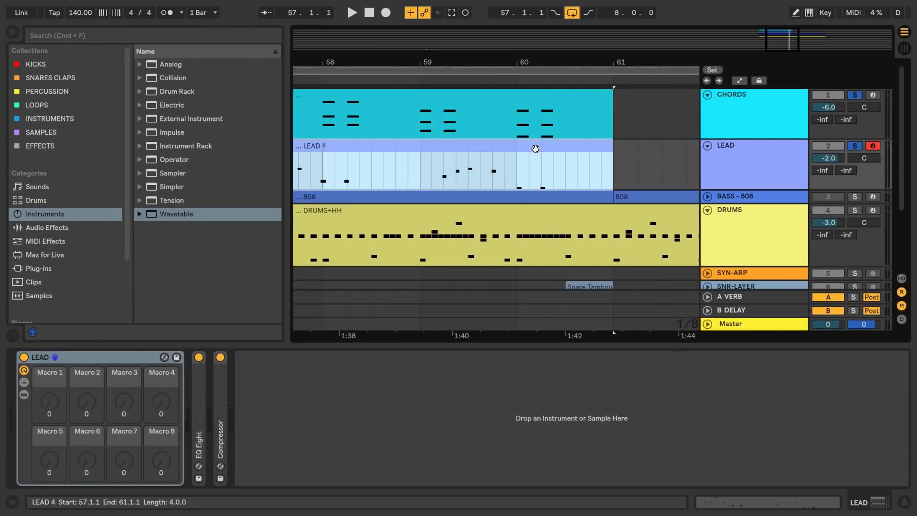
Open the LEAD 4 notes, inspect the passage from bar 59 to 60.3, and reselect the whole clip
{"action": "double_click", "coordinate": [423, 169]}
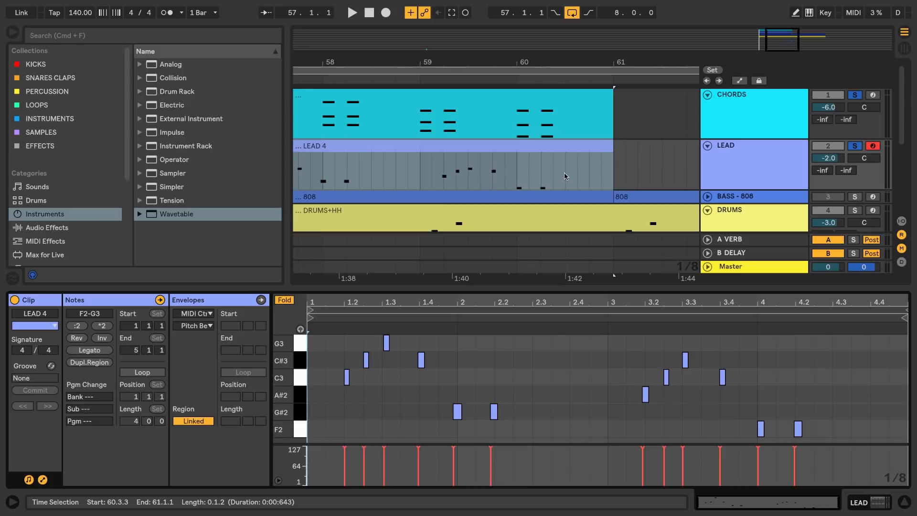
{"action": "left_click_drag", "start_coordinate": [563, 176], "coordinate": [425, 179]}
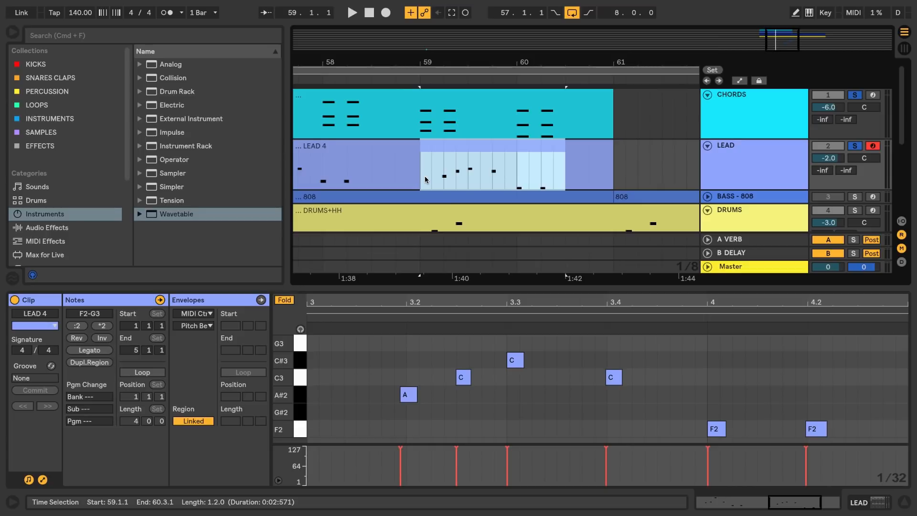
{"action": "key", "text": "minus"}
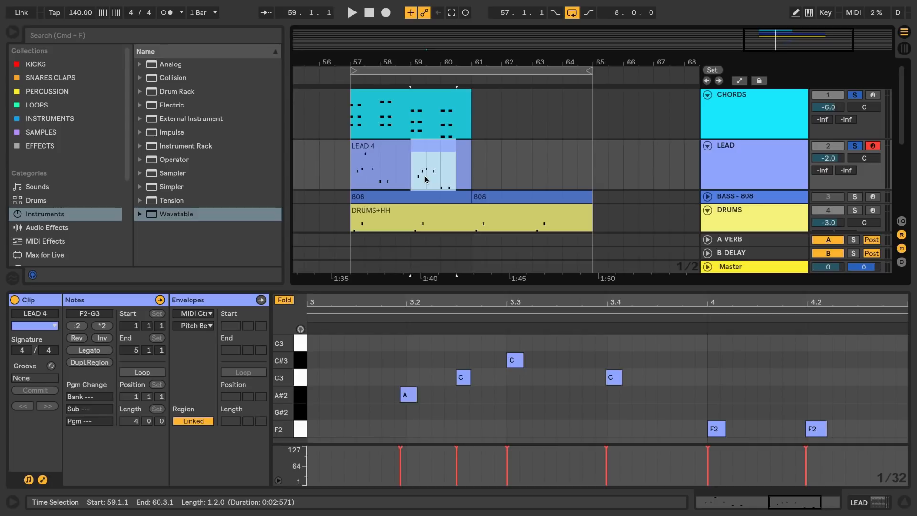
{"action": "left_click", "coordinate": [401, 151]}
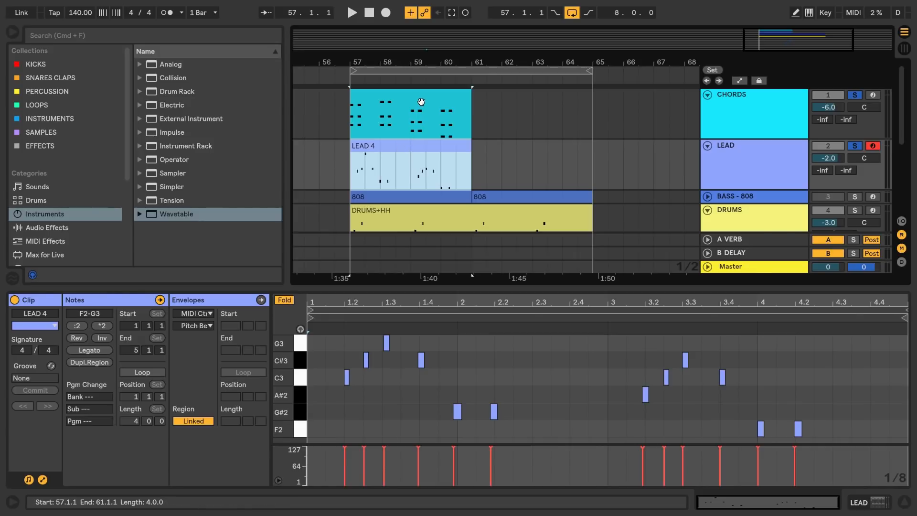
Show the CHORDS and LEAD 4 clips together in the note editor and switch the active clip between them to compare their notes
{"action": "left_click", "coordinate": [421, 101], "text": "shift"}
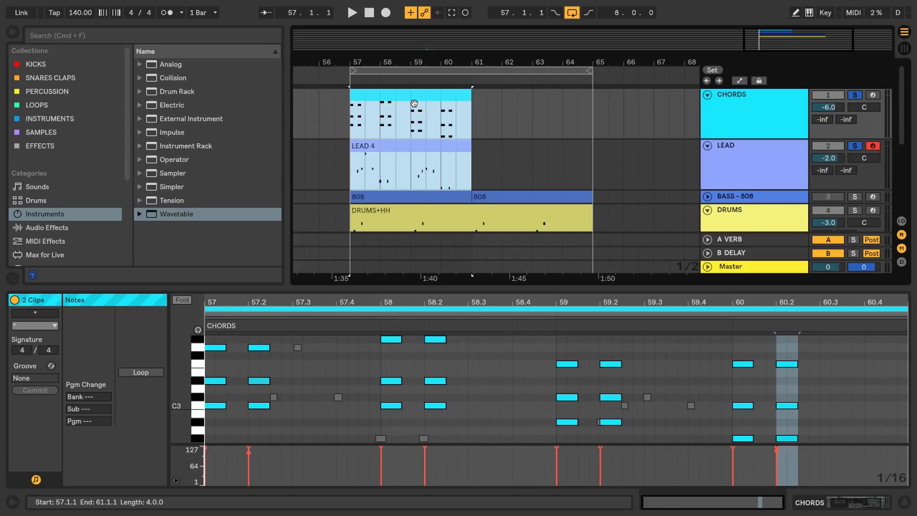
{"action": "left_click", "coordinate": [311, 315]}
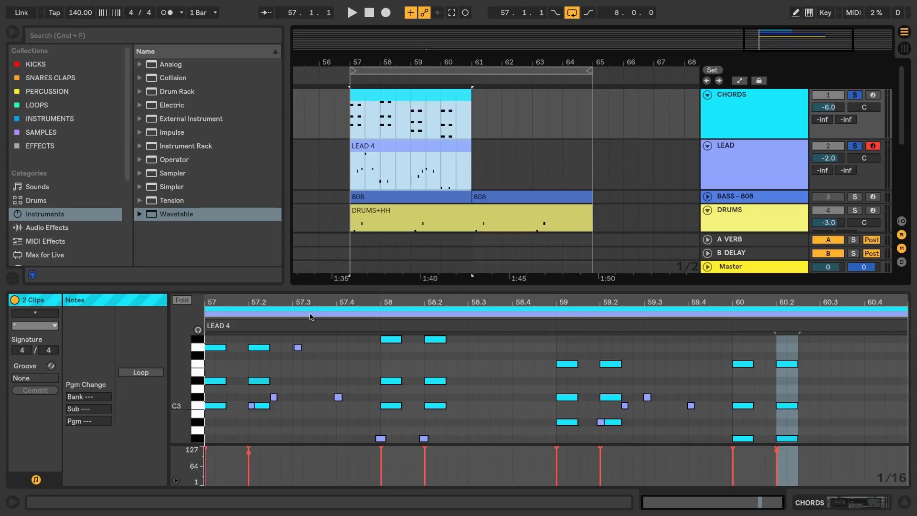
{"action": "left_click", "coordinate": [311, 315]}
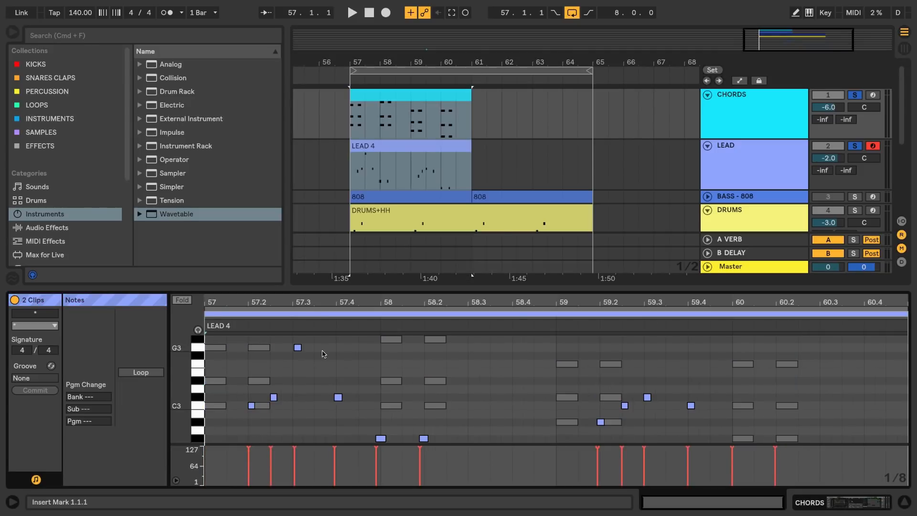
{"action": "double_click", "coordinate": [370, 348]}
{"action": "left_click_drag", "start_coordinate": [370, 350], "coordinate": [371, 367]}
{"action": "double_click", "coordinate": [371, 365]}
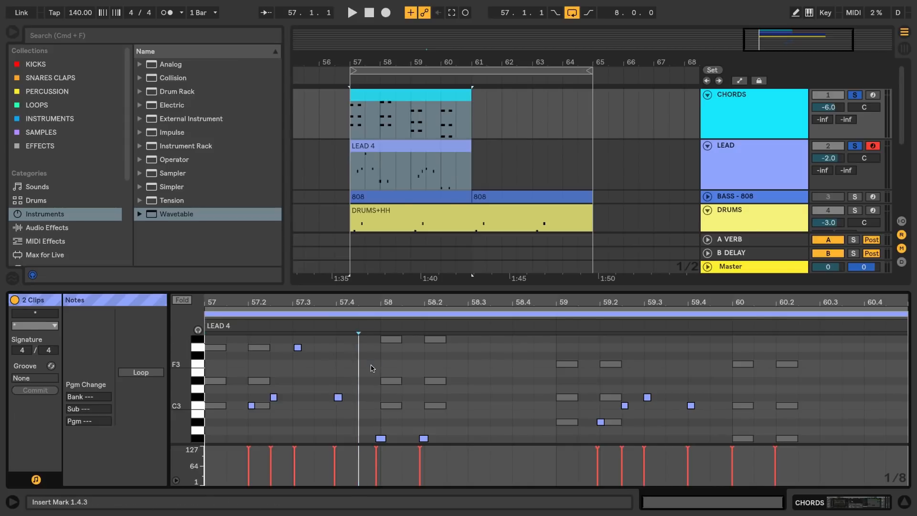
{"action": "left_click", "coordinate": [373, 311]}
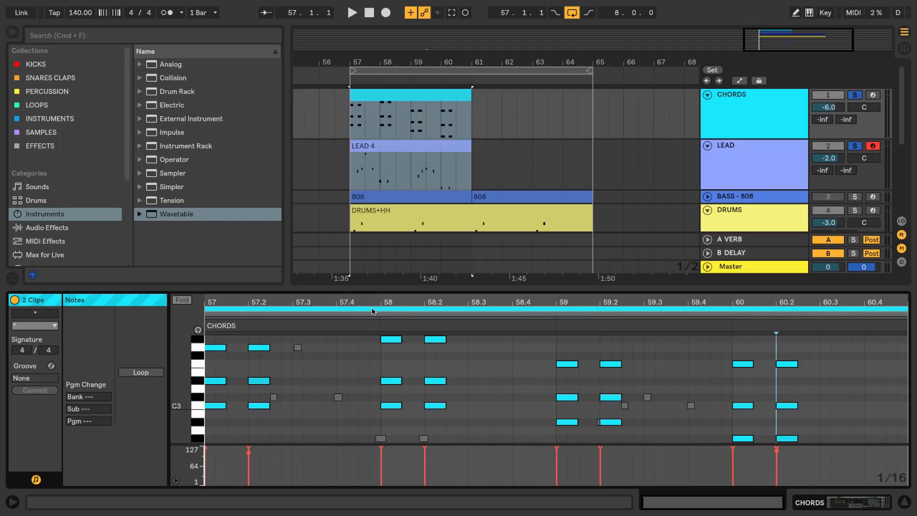
{"action": "left_click", "coordinate": [373, 315]}
Quantize all the notes in the LEAD 4 clip to the grid
{"action": "left_click", "coordinate": [359, 403]}
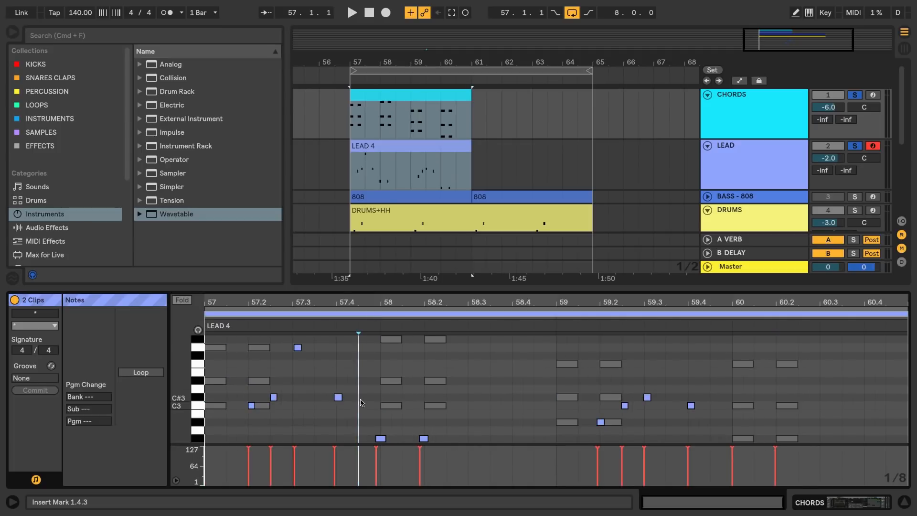
{"action": "key", "text": "super+a"}
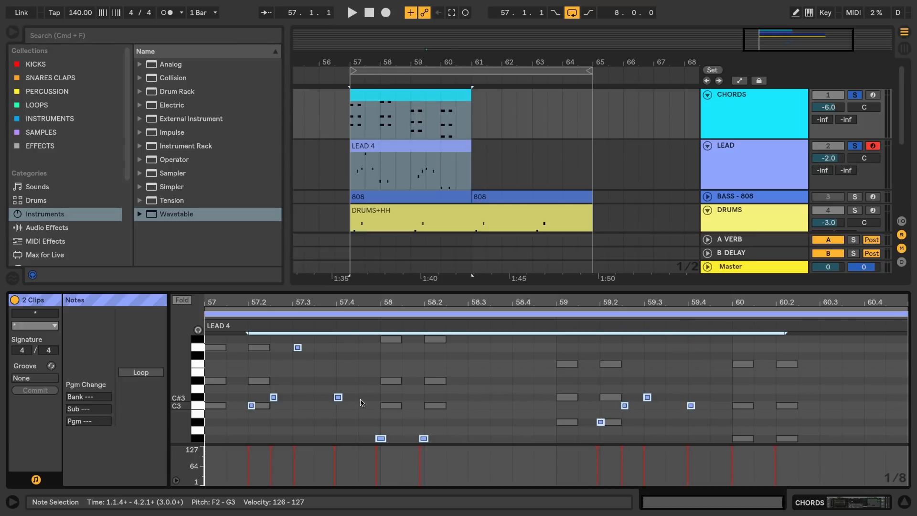
{"action": "key", "text": "super+u"}
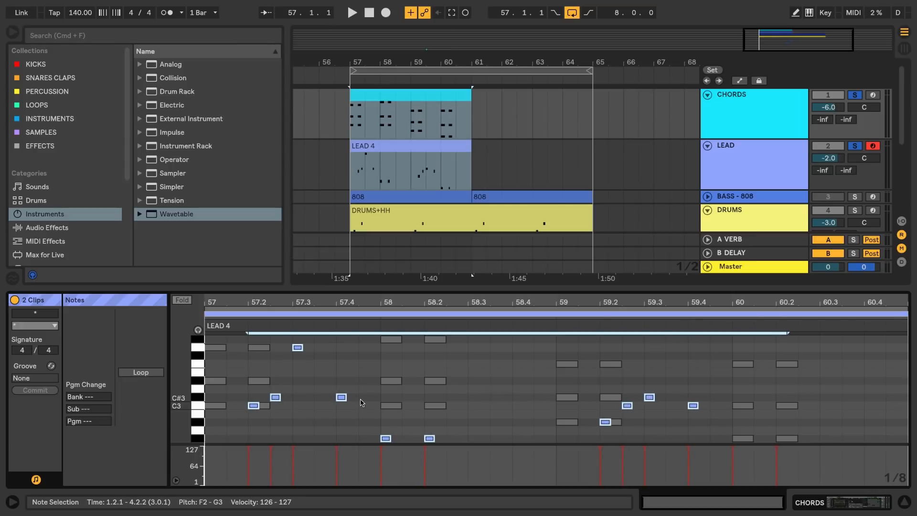
Select the LEAD 4 clip on its own and solo only the LEAD track, taking CHORDS out of solo
{"action": "left_click", "coordinate": [409, 171]}
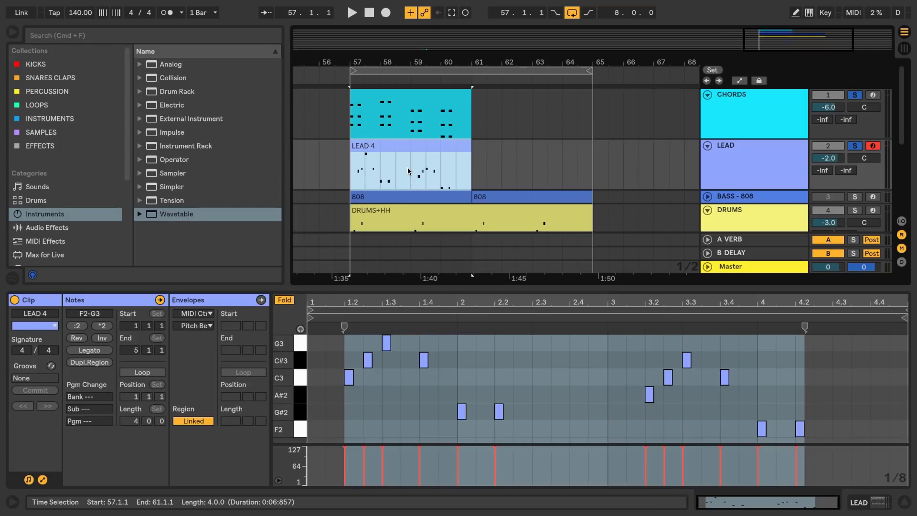
{"action": "left_click", "coordinate": [409, 171]}
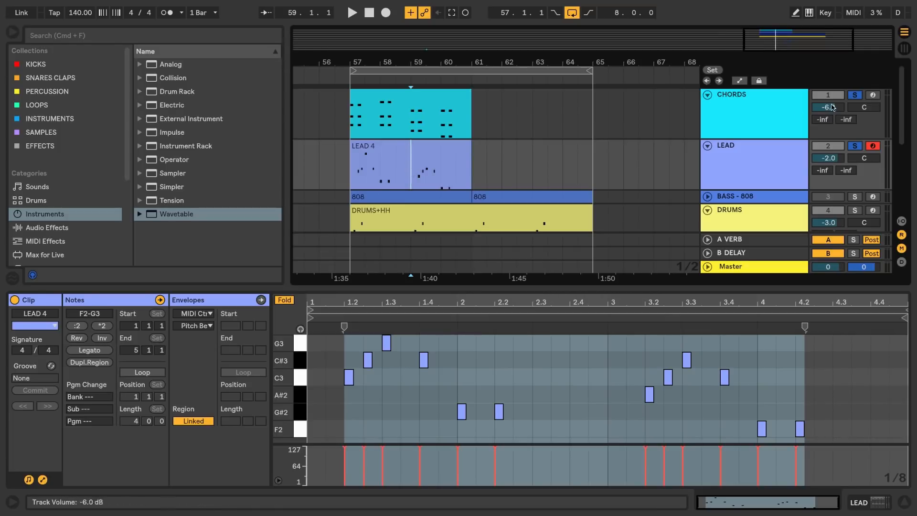
{"action": "left_click", "coordinate": [859, 146]}
{"action": "left_click", "coordinate": [857, 148]}
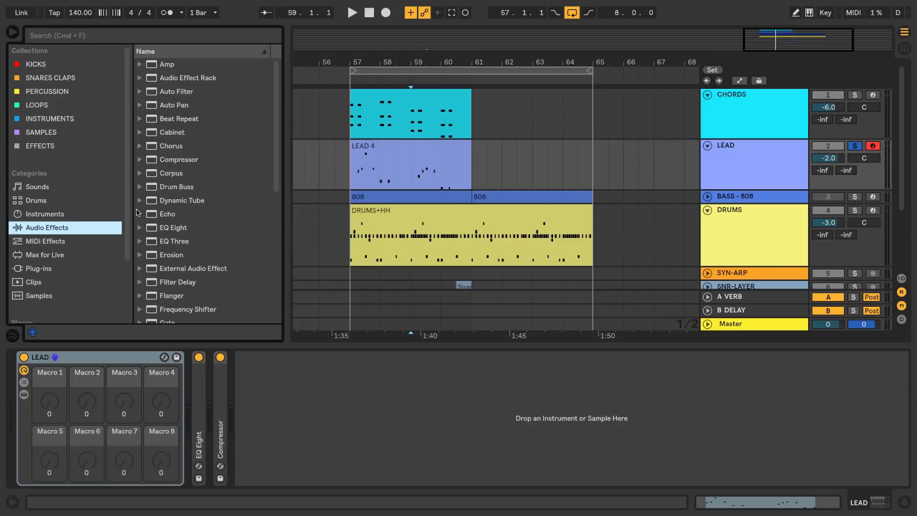
Load the Echo preset 8DotBall from the Space folder onto the LEAD track after the Compressor
{"action": "left_click", "coordinate": [139, 213]}
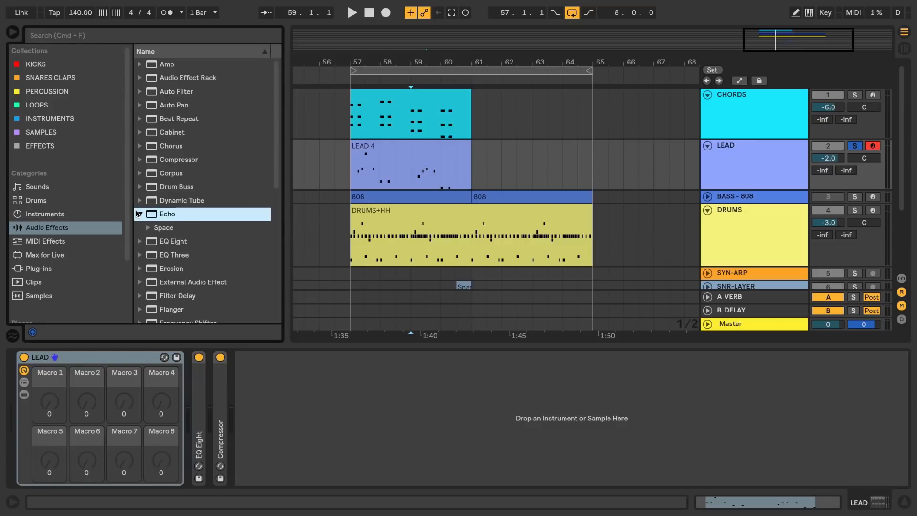
{"action": "left_click", "coordinate": [148, 228]}
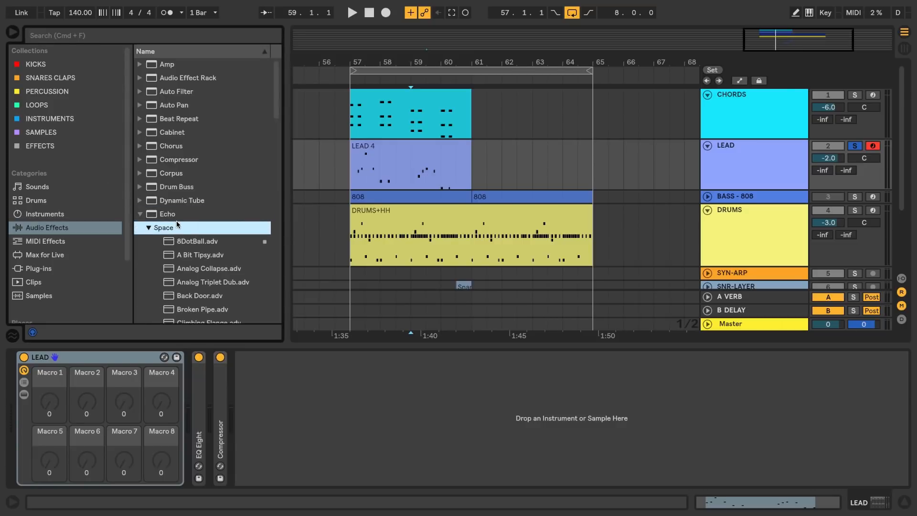
{"action": "left_click_drag", "start_coordinate": [286, 232], "coordinate": [331, 231]}
{"action": "left_click_drag", "start_coordinate": [191, 241], "coordinate": [288, 397]}
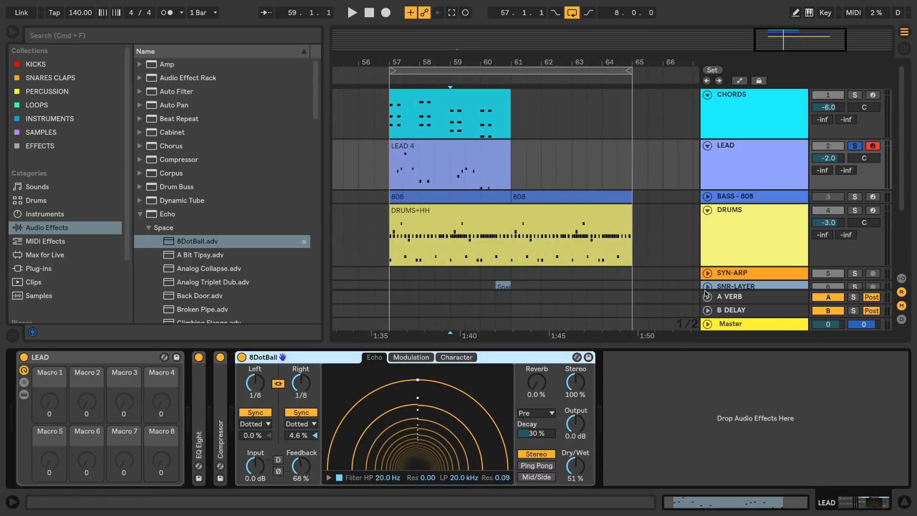
Play the LEAD 4 clip from bar 57 to hear the melody with the echo, and stop playback
{"action": "left_click", "coordinate": [460, 148]}
{"action": "key", "text": "space"}
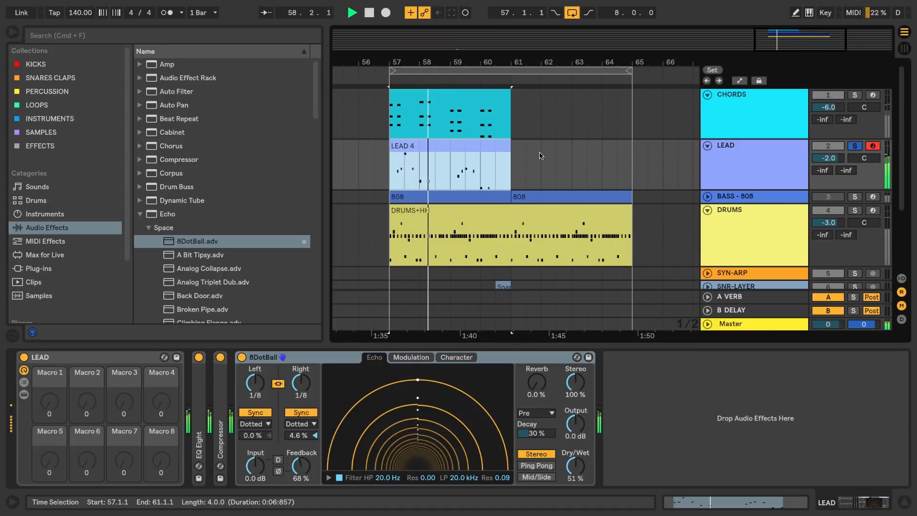
{"action": "key", "text": "space"}
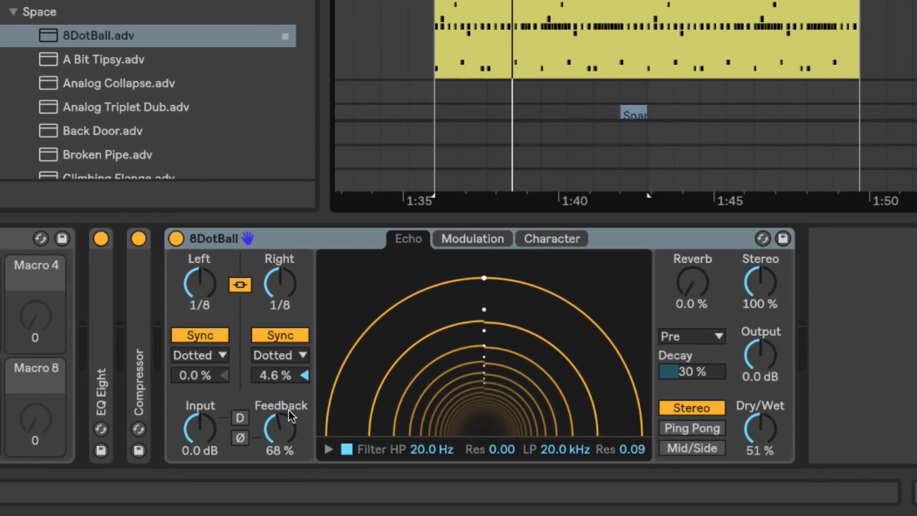
Set the echo's high-pass filter to 255 Hz with resonance 0.08, its feedback to 43% and its dry/wet mix to 29%
{"action": "left_click", "coordinate": [328, 449]}
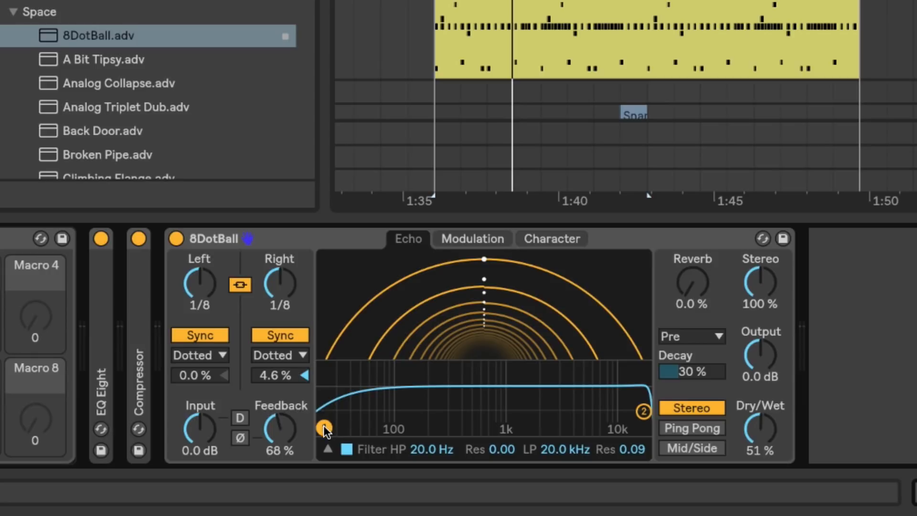
{"action": "left_click_drag", "start_coordinate": [324, 427], "coordinate": [441, 412]}
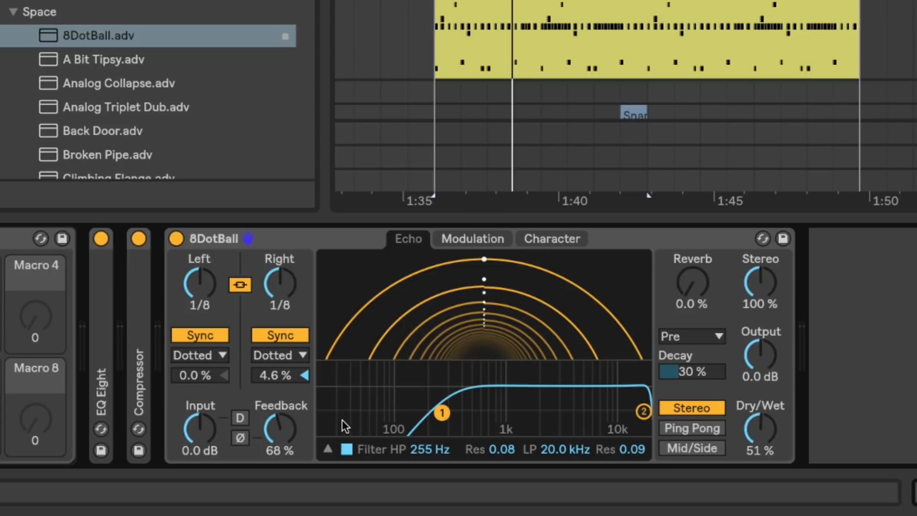
{"action": "scroll", "coordinate": [291, 429], "scroll_direction": "down", "scroll_amount": 5}
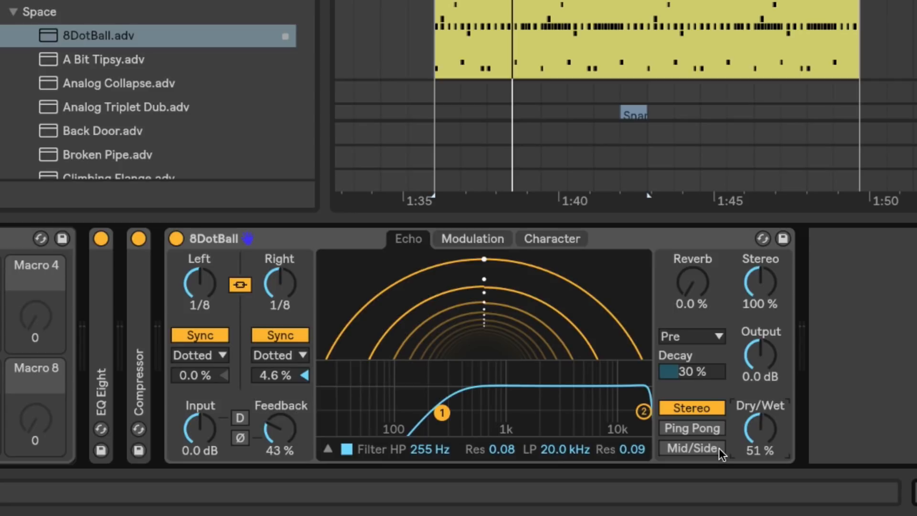
{"action": "type", "text": "29"}
{"action": "key", "text": "Return"}
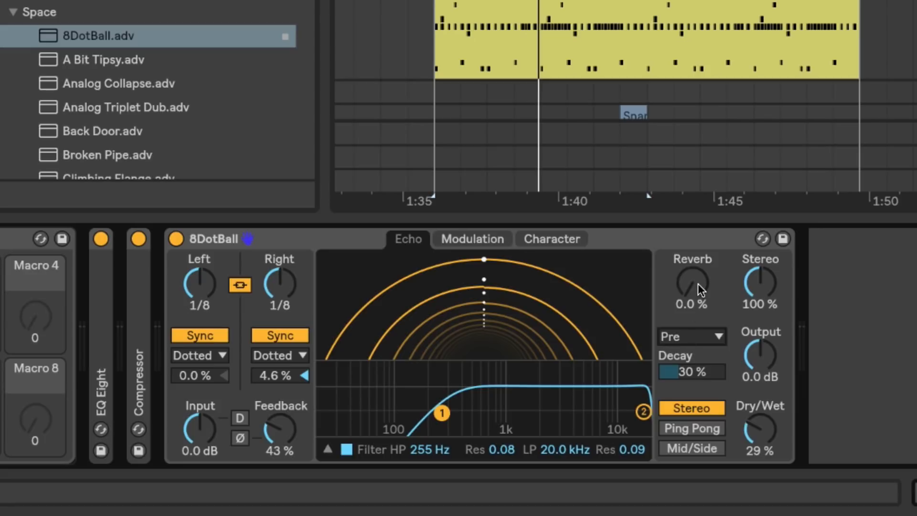
Set the echo's reverb amount to 54%, place it Post and set its decay to 70%
{"action": "left_click_drag", "start_coordinate": [698, 284], "coordinate": [698, 233]}
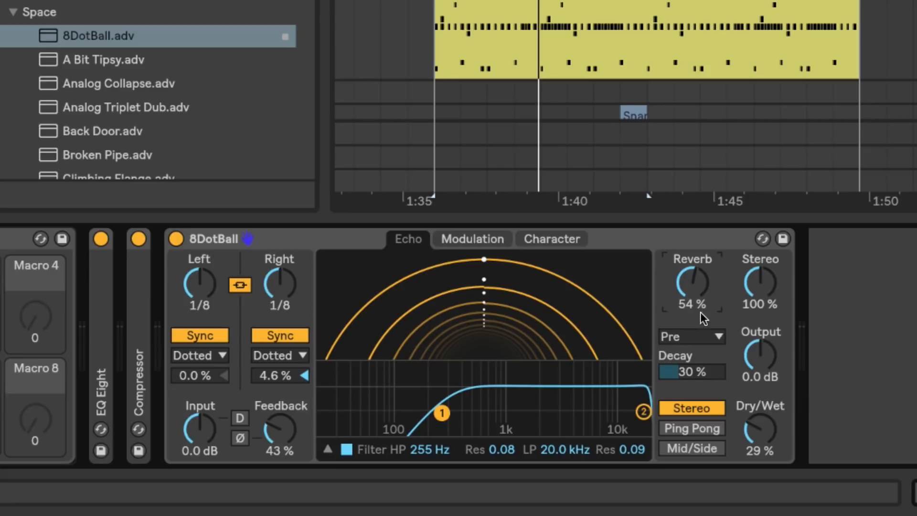
{"action": "left_click", "coordinate": [687, 336]}
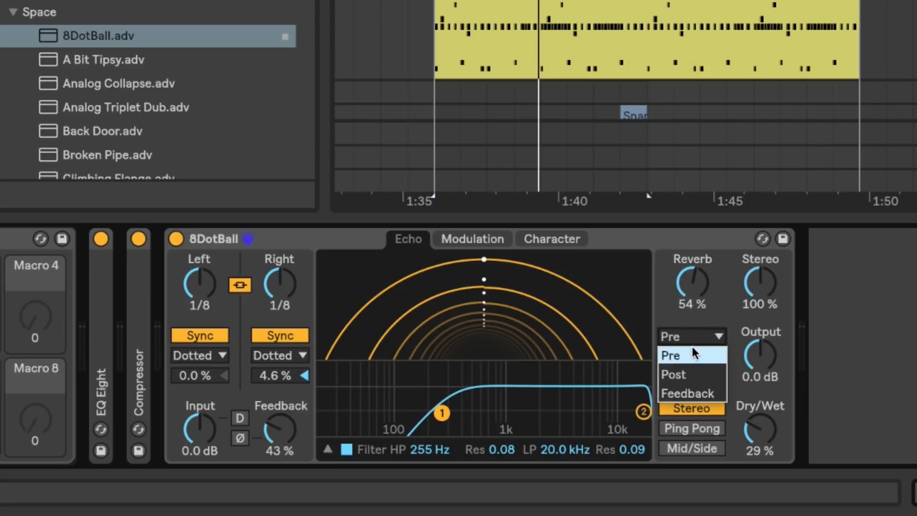
{"action": "left_click", "coordinate": [695, 375]}
{"action": "left_click_drag", "start_coordinate": [695, 371], "coordinate": [695, 332]}
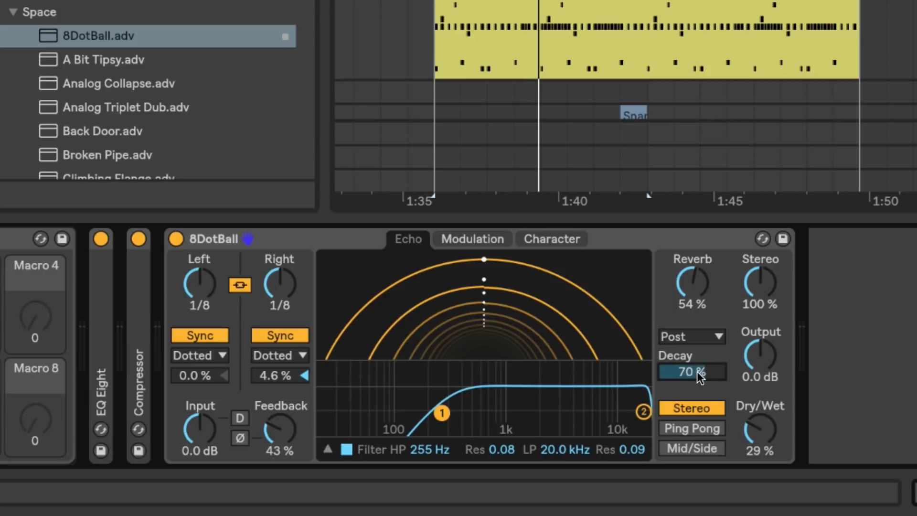
Enable Ducking in the echo's Character settings and set its threshold to -48 dB
{"action": "left_click", "coordinate": [563, 239]}
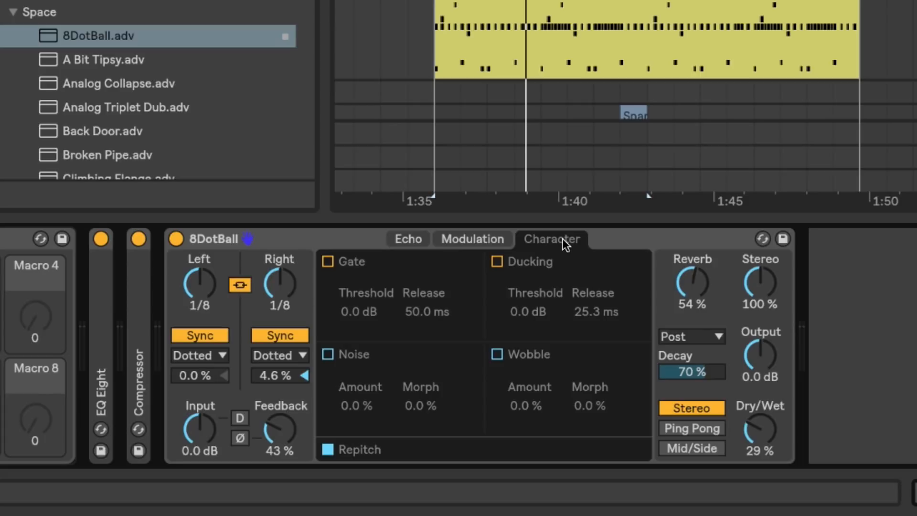
{"action": "left_click", "coordinate": [497, 261]}
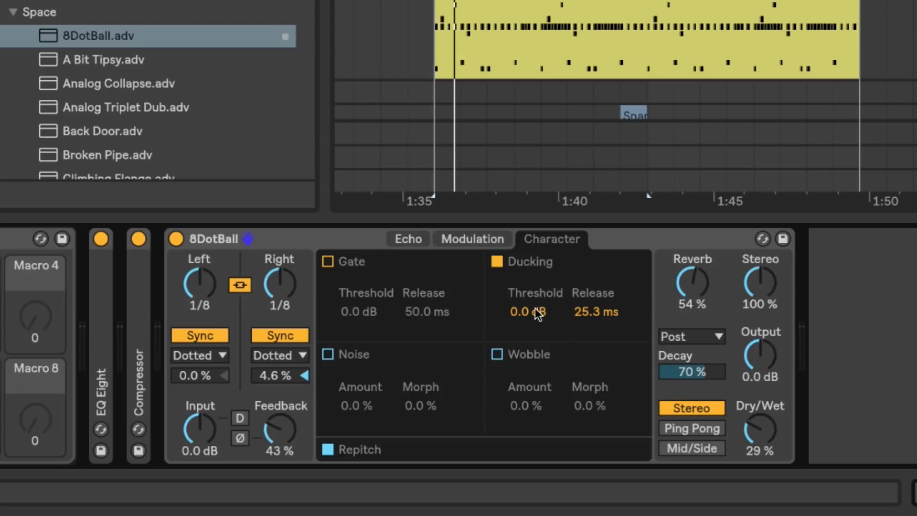
{"action": "left_click_drag", "start_coordinate": [518, 311], "coordinate": [518, 335]}
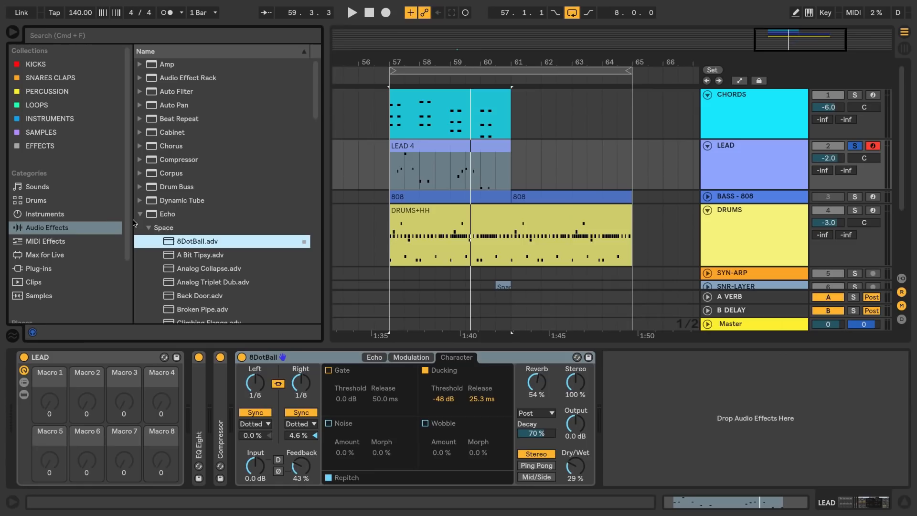
Add the Pedal audio effect after the 8DotBall echo on the LEAD track
{"action": "left_click", "coordinate": [139, 214]}
{"action": "scroll", "coordinate": [148, 253], "scroll_direction": "down", "scroll_amount": 6}
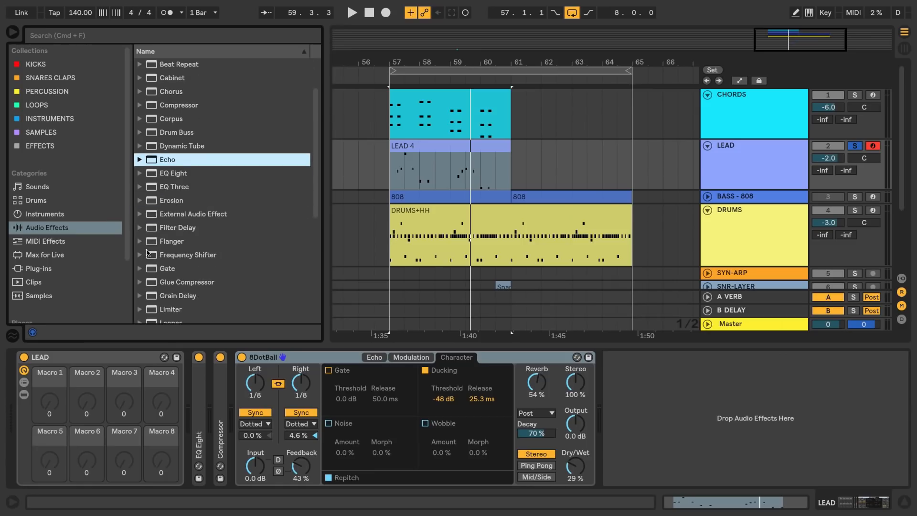
{"action": "left_click_drag", "start_coordinate": [165, 258], "coordinate": [631, 375]}
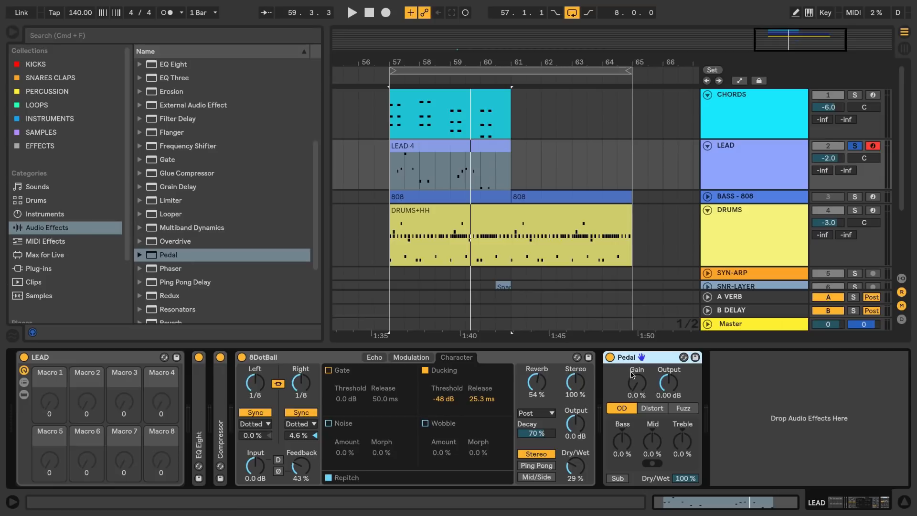
Play the lead from bar 57 to compare the Pedal's OD, Distort and Fuzz modes
{"action": "key", "text": "space"}
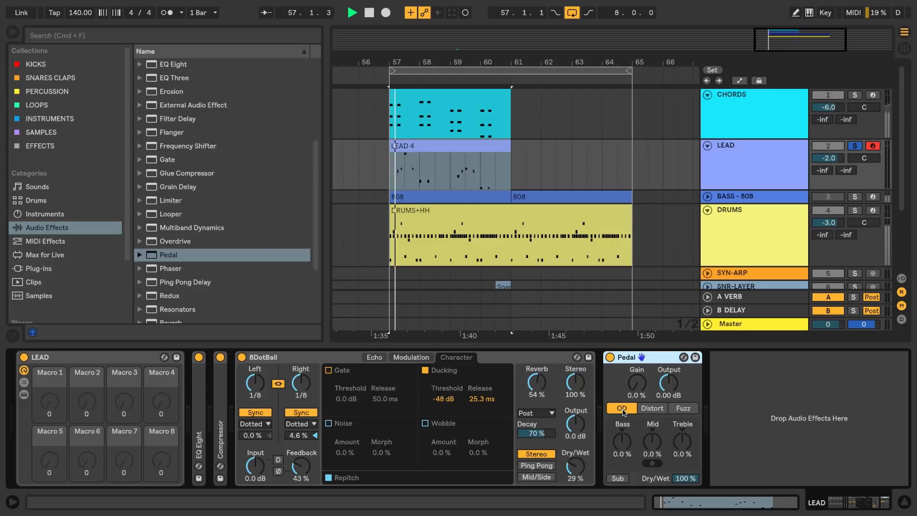
{"action": "left_click", "coordinate": [650, 409]}
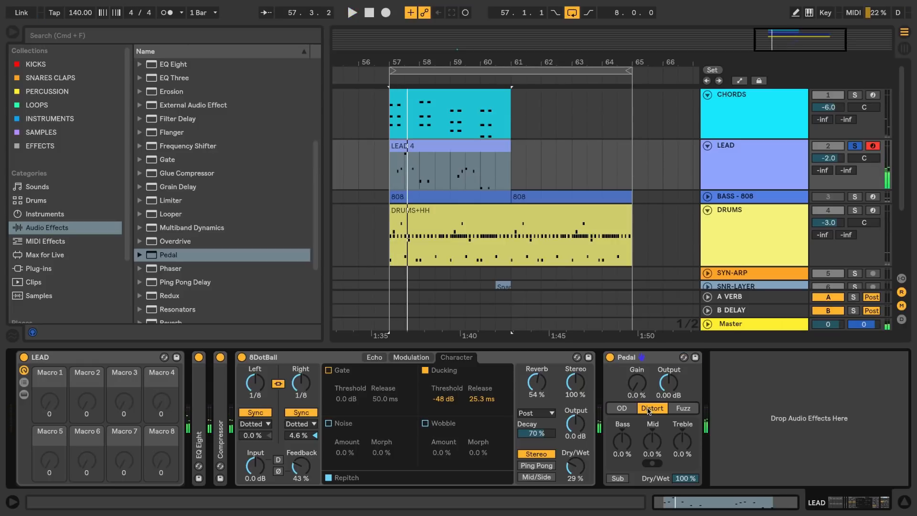
{"action": "key", "text": "space"}
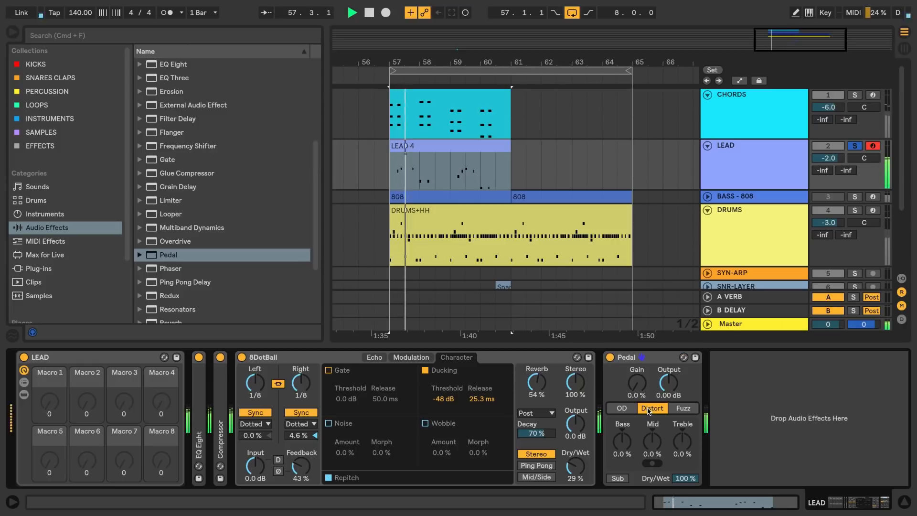
{"action": "key", "text": "space"}
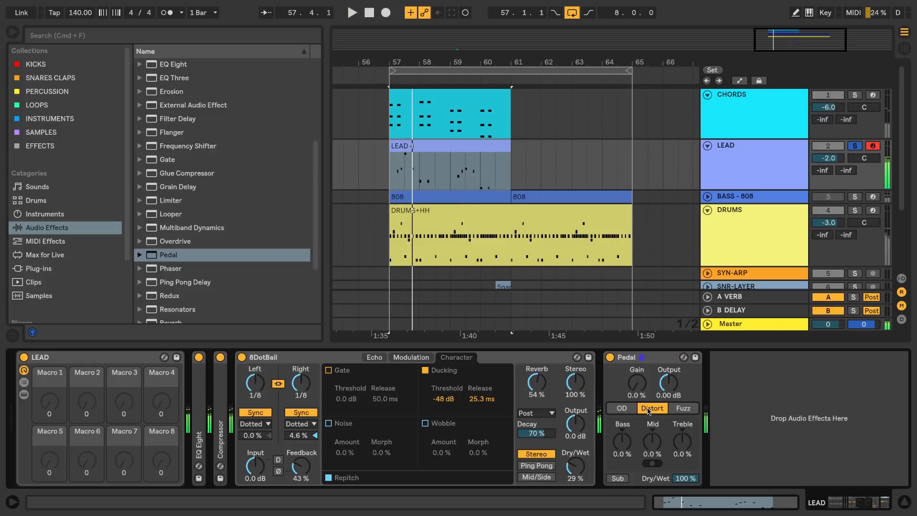
{"action": "left_click", "coordinate": [683, 410]}
{"action": "key", "text": "space"}
{"action": "key", "text": "space"}
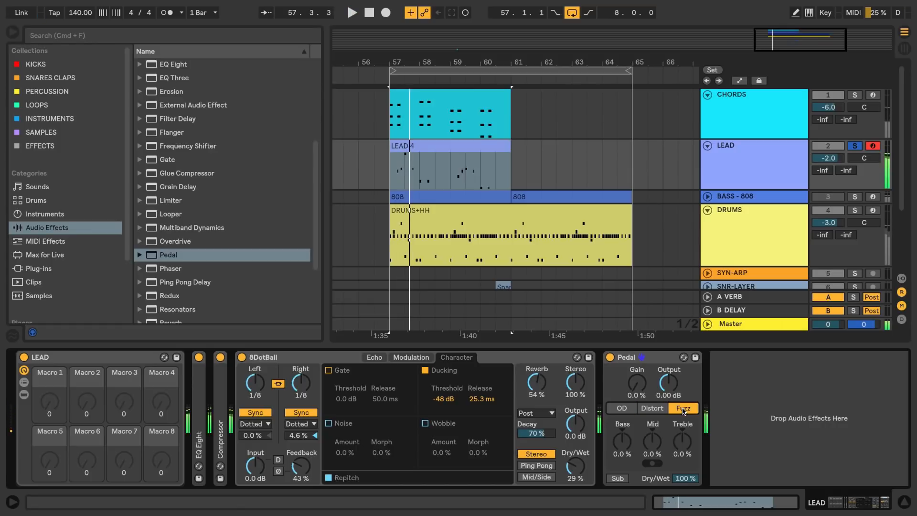
Set the Pedal on the LEAD track to Distort mode with its dry/wet at 50%
{"action": "left_click", "coordinate": [652, 409]}
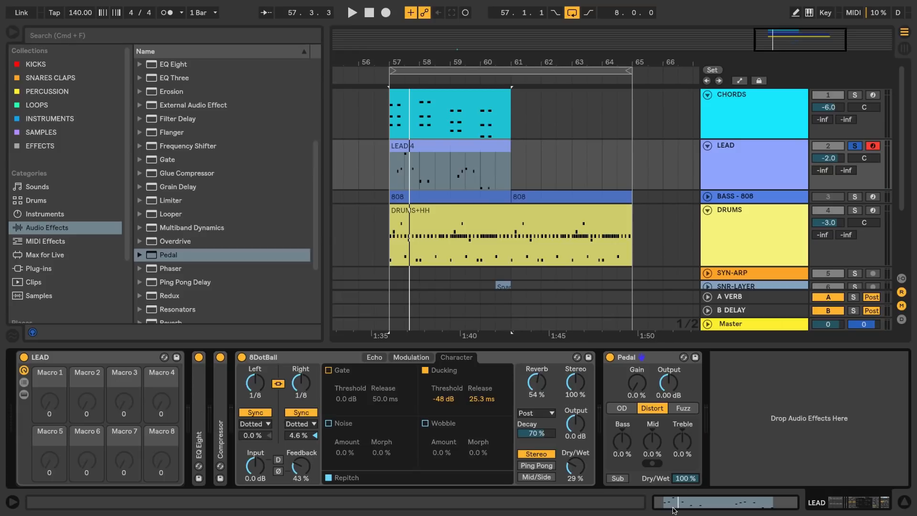
{"action": "type", "text": "50"}
{"action": "key", "text": "Return"}
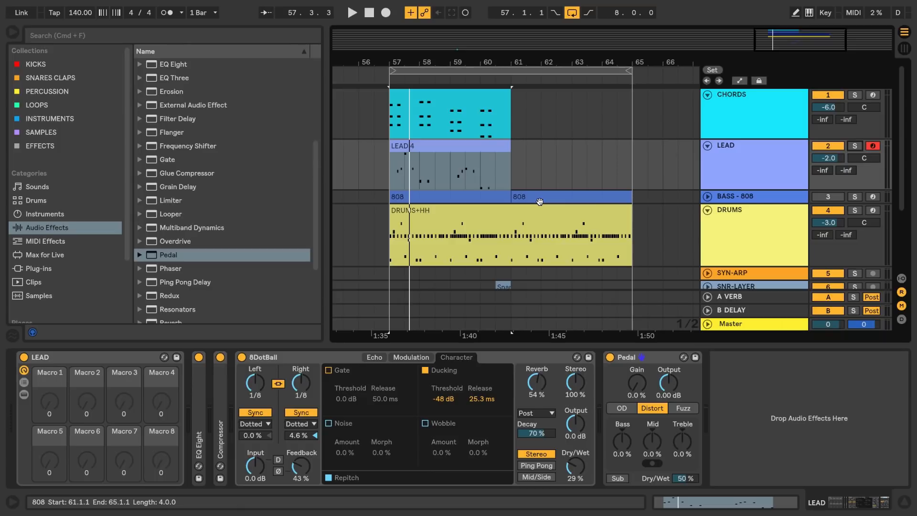
Fold all the tracks and import CR 78 kick.wav from the Desktop into the BOOM DEMO track at bar 57
{"action": "key", "text": "alt+u"}
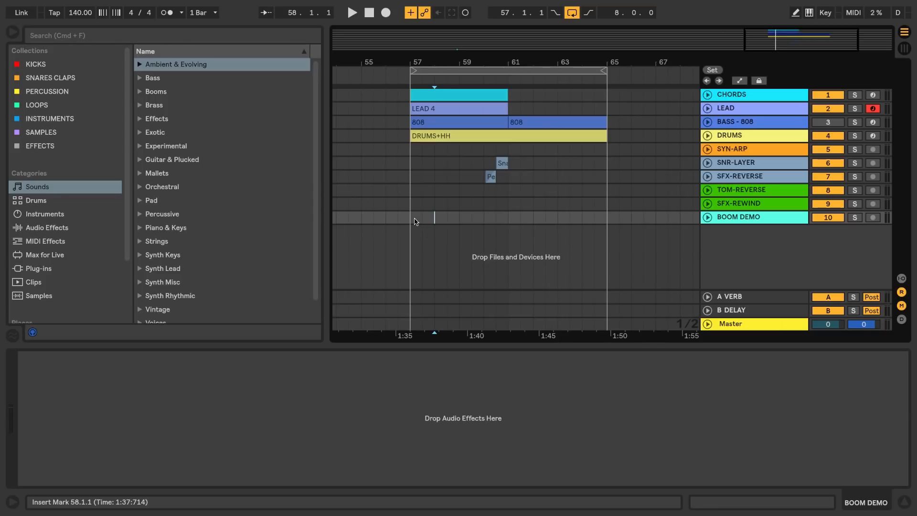
{"action": "left_click", "coordinate": [412, 221]}
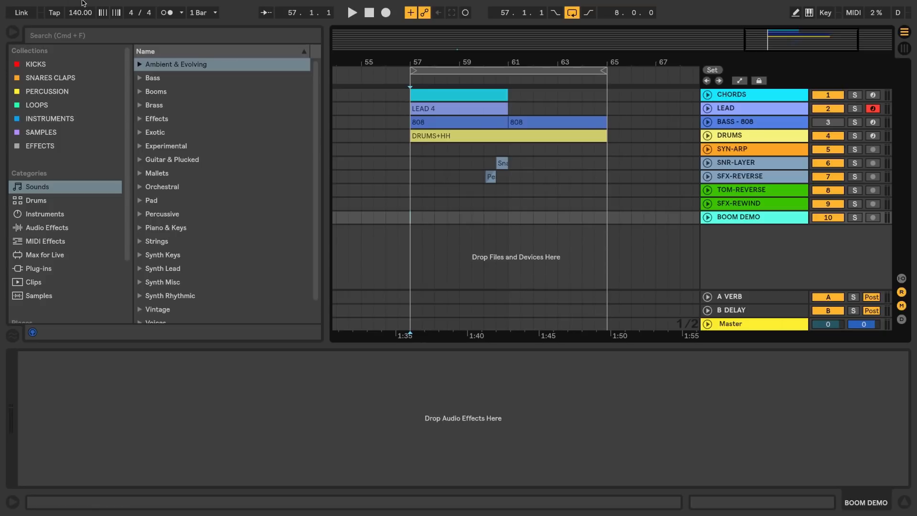
{"action": "left_click", "coordinate": [103, 2]}
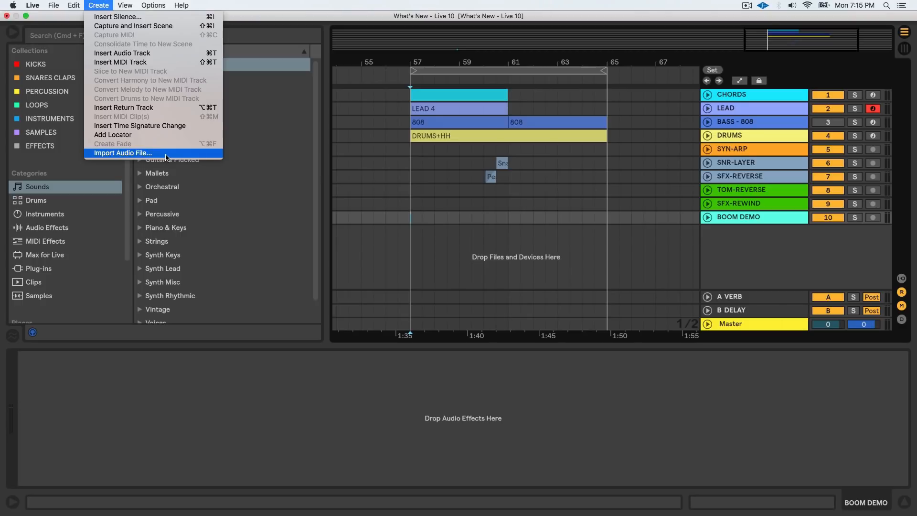
{"action": "left_click", "coordinate": [166, 154]}
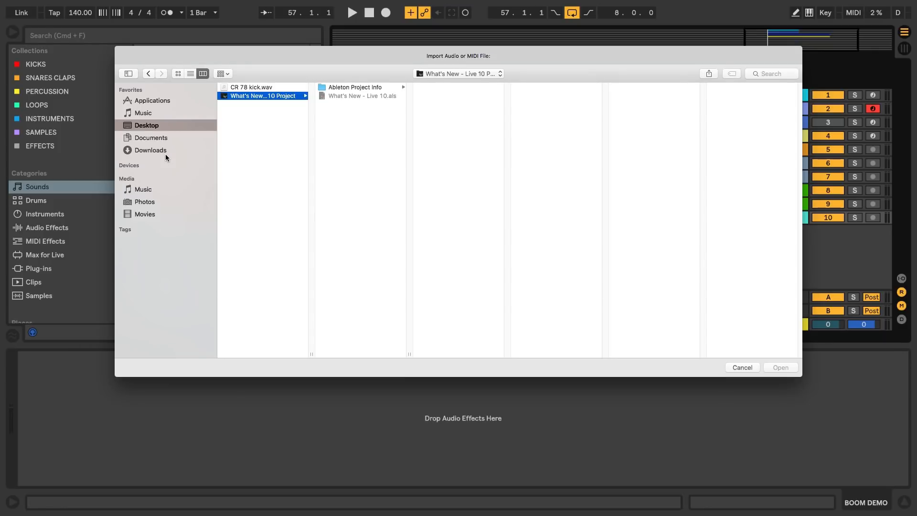
{"action": "left_click", "coordinate": [244, 87]}
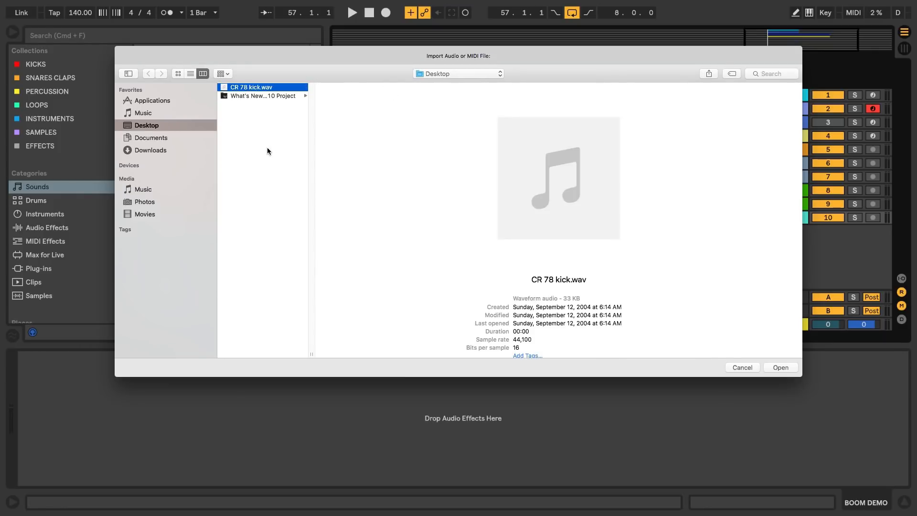
{"action": "left_click", "coordinate": [780, 367]}
Apply the Drum Buss effect to the kick clip on the BOOM DEMO track
{"action": "left_click_drag", "start_coordinate": [415, 65], "coordinate": [415, 114]}
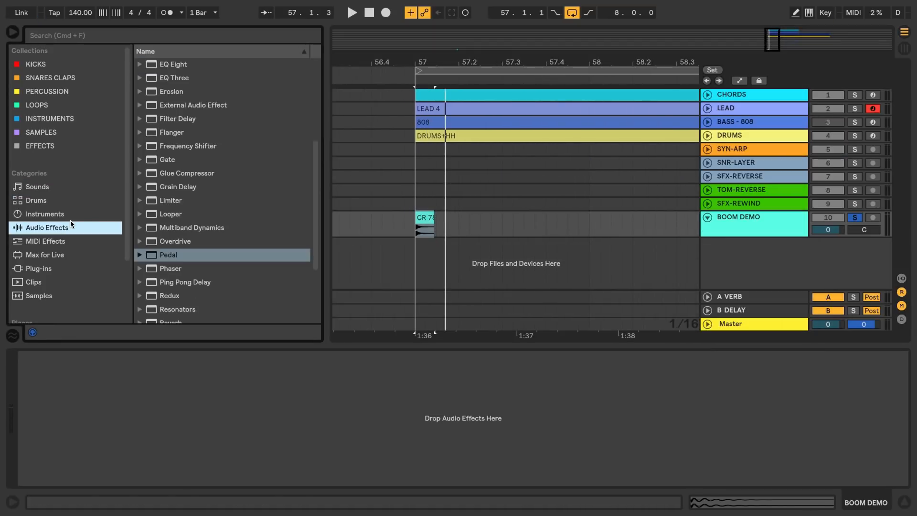
{"action": "scroll", "coordinate": [179, 136], "scroll_direction": "up", "scroll_amount": 4}
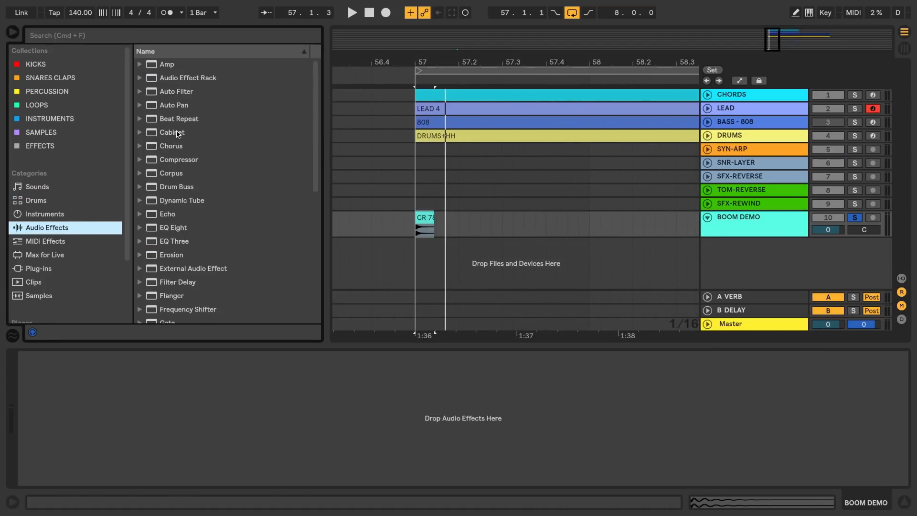
{"action": "left_click_drag", "start_coordinate": [174, 187], "coordinate": [421, 224]}
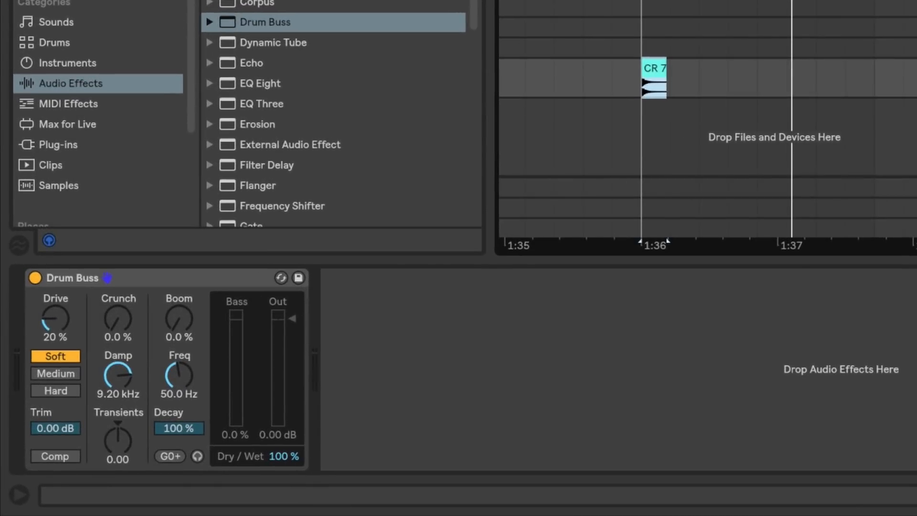
Play the kick sample while raising the Drum Buss Boom amount to 100%
{"action": "key", "text": "space"}
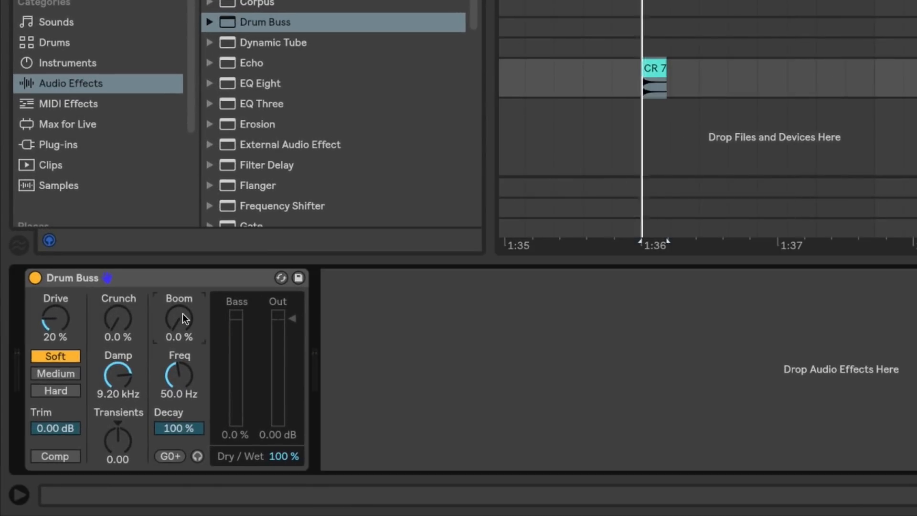
{"action": "key", "text": "space"}
{"action": "left_click_drag", "start_coordinate": [182, 313], "coordinate": [182, 284]}
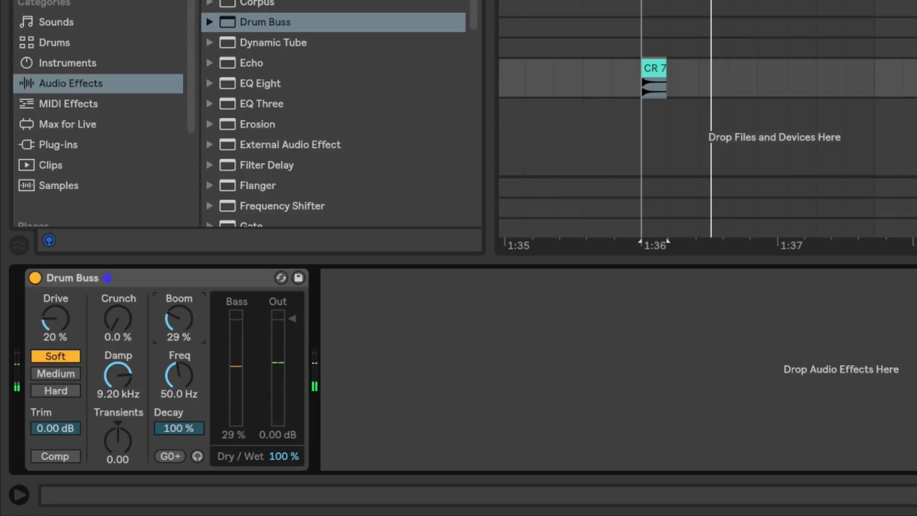
{"action": "mouse_move", "coordinate": [179, 319]}
{"action": "left_mouse_down"}
{"action": "mouse_move", "coordinate": [178, 291]}
{"action": "mouse_move", "coordinate": [178, 317]}
{"action": "left_mouse_up"}
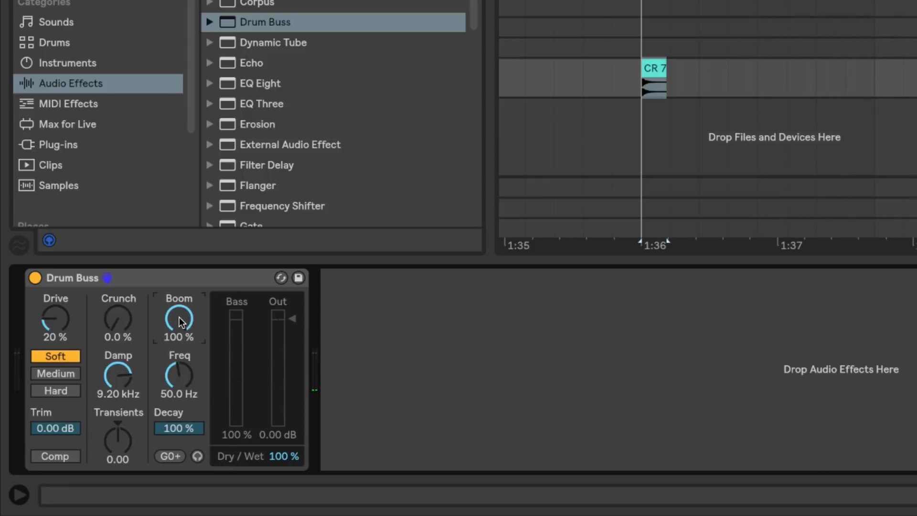
Tune the Drum Buss Boom frequency to 51.1 Hz and adjust its decay while listening to the kick
{"action": "left_click_drag", "start_coordinate": [181, 374], "coordinate": [184, 377]}
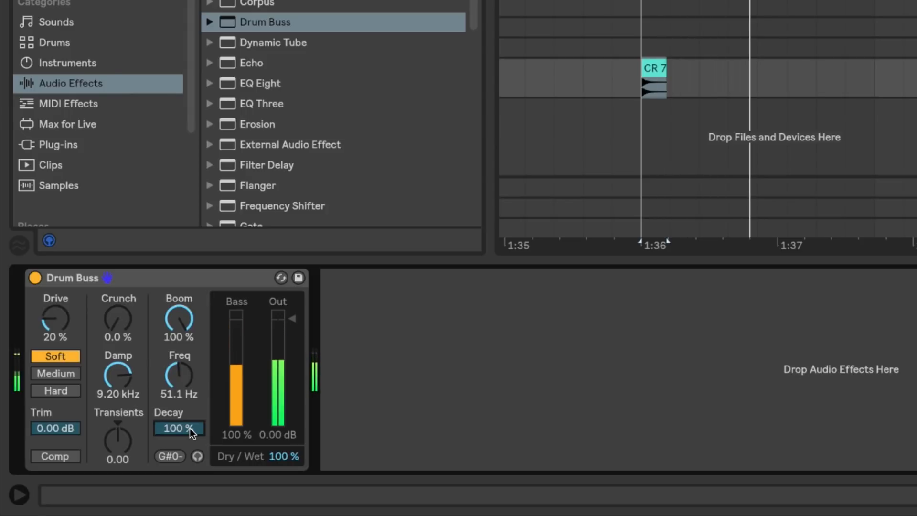
{"action": "mouse_move", "coordinate": [190, 427]}
{"action": "left_mouse_down"}
{"action": "mouse_move", "coordinate": [190, 444]}
{"action": "mouse_move", "coordinate": [188, 427]}
{"action": "left_mouse_up"}
{"action": "key", "text": "space"}
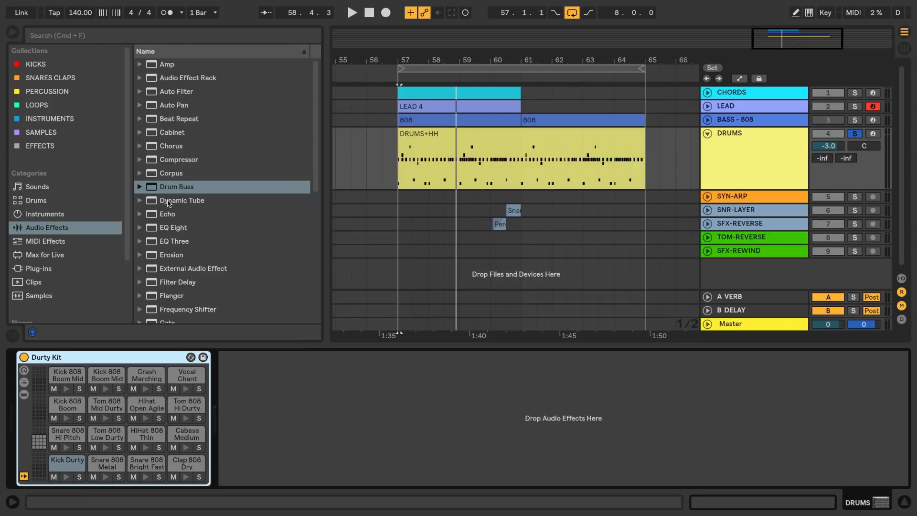
Add Drum Buss after the Durty Kit on the DRUMS track and set its Drive to 30%
{"action": "left_click_drag", "start_coordinate": [174, 190], "coordinate": [273, 388]}
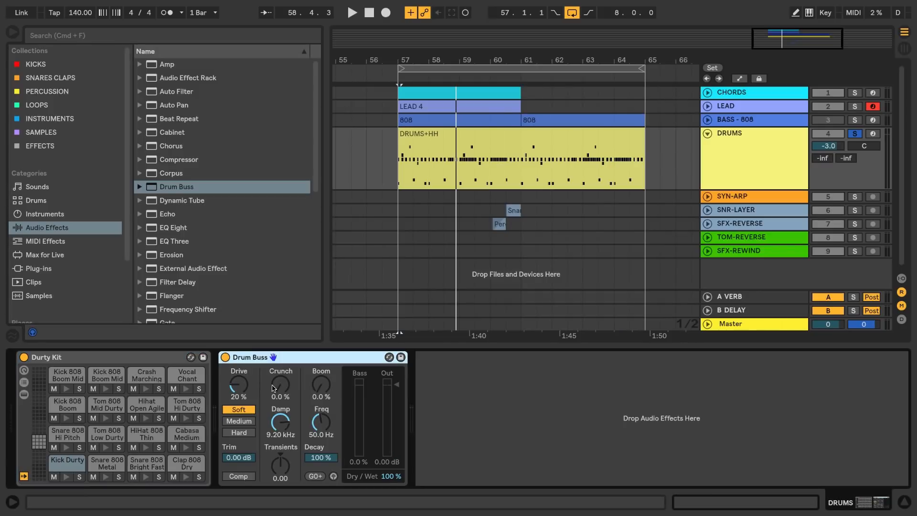
{"action": "left_click", "coordinate": [241, 389]}
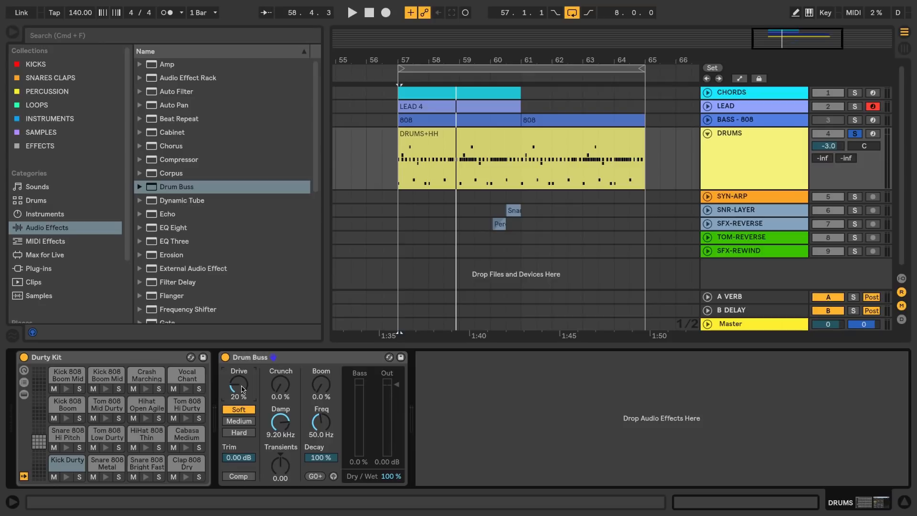
{"action": "scroll", "coordinate": [242, 389], "scroll_direction": "up", "scroll_amount": 5}
Play the drums while switching Drum Buss off and on to compare the sound, and stop playback
{"action": "key", "text": "space"}
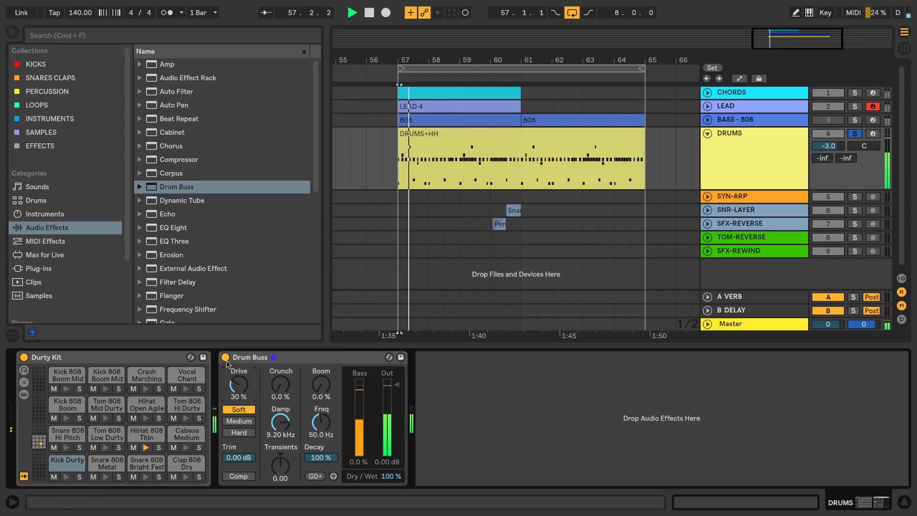
{"action": "left_click", "coordinate": [225, 358]}
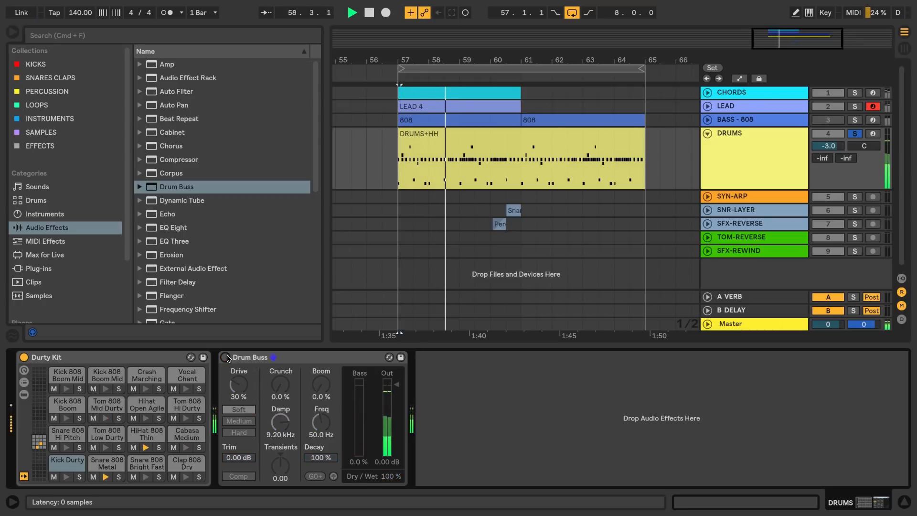
{"action": "left_click", "coordinate": [225, 357]}
{"action": "key", "text": "space"}
Set the Drum Buss Crunch to 10% and its Damp to 20.0 kHz while auditioning the drums
{"action": "left_click", "coordinate": [279, 386]}
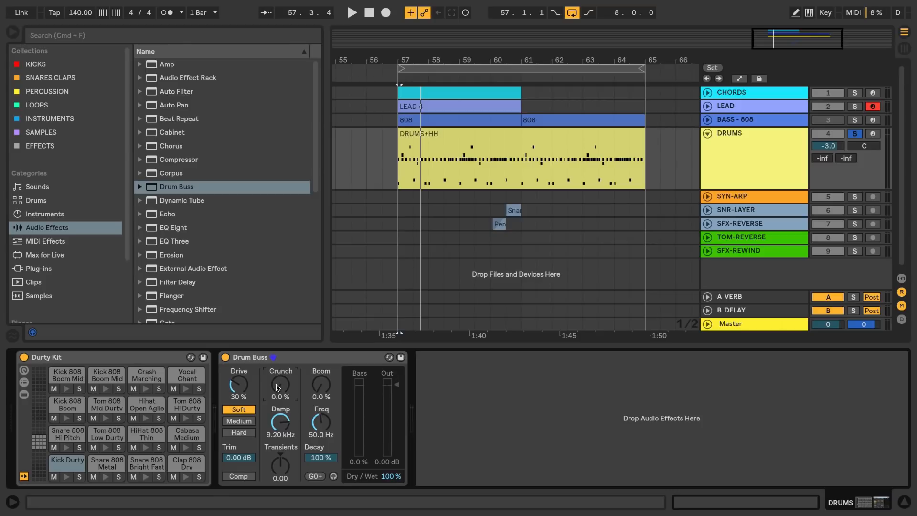
{"action": "left_click_drag", "start_coordinate": [278, 387], "coordinate": [276, 420]}
{"action": "key", "text": "space"}
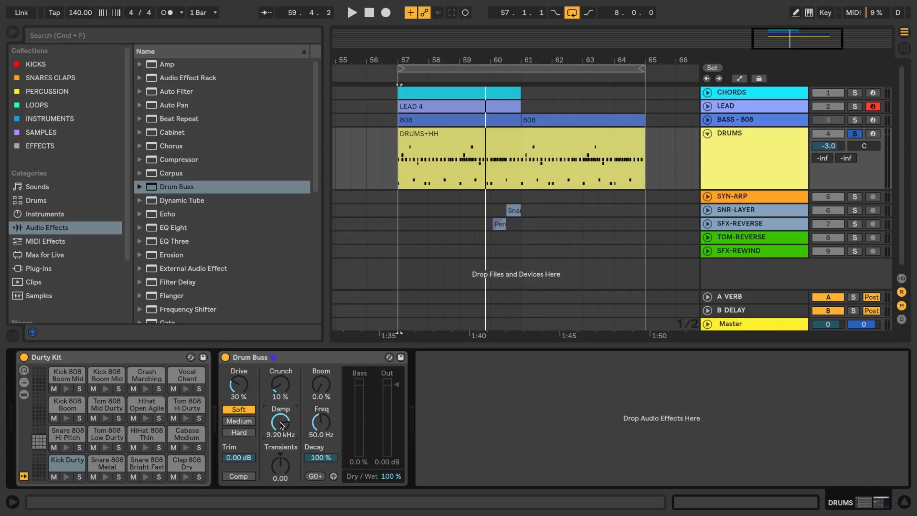
{"action": "key", "text": "space"}
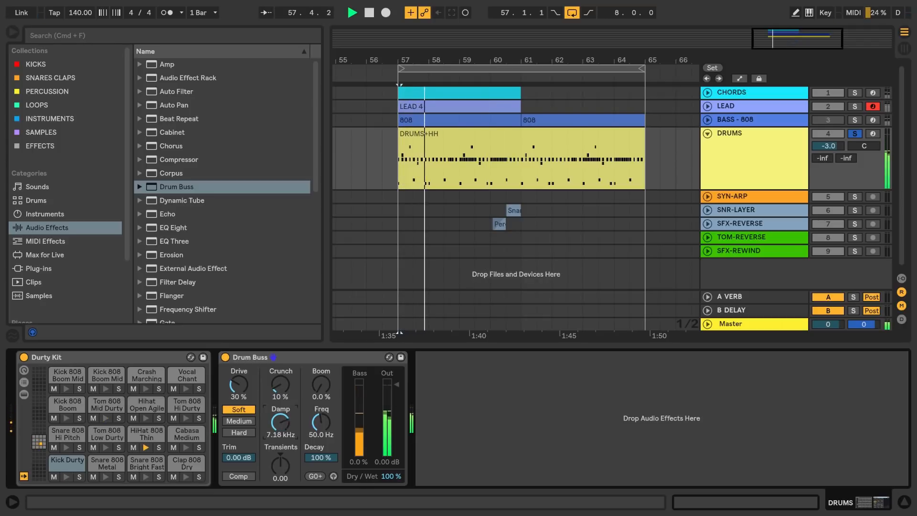
{"action": "mouse_move", "coordinate": [282, 425]}
{"action": "left_mouse_down"}
{"action": "mouse_move", "coordinate": [282, 454]}
{"action": "mouse_move", "coordinate": [282, 411]}
{"action": "left_mouse_up"}
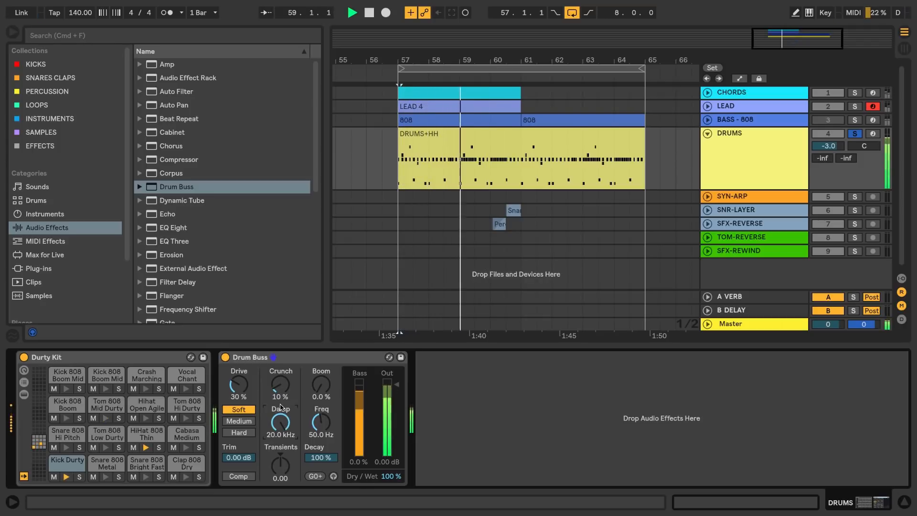
{"action": "key", "text": "space"}
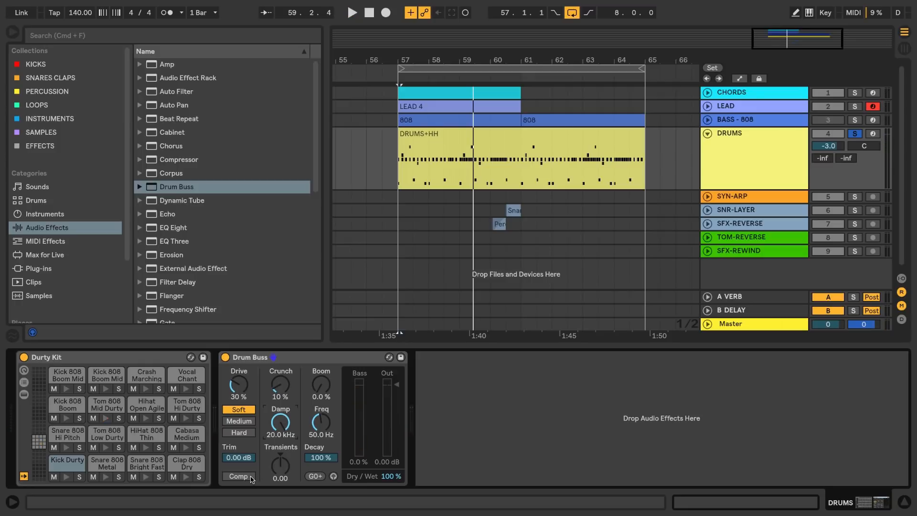
Enable the Drum Buss compressor and play the drums from bar 57 to hear it
{"action": "left_click", "coordinate": [252, 477]}
{"action": "key", "text": "space"}
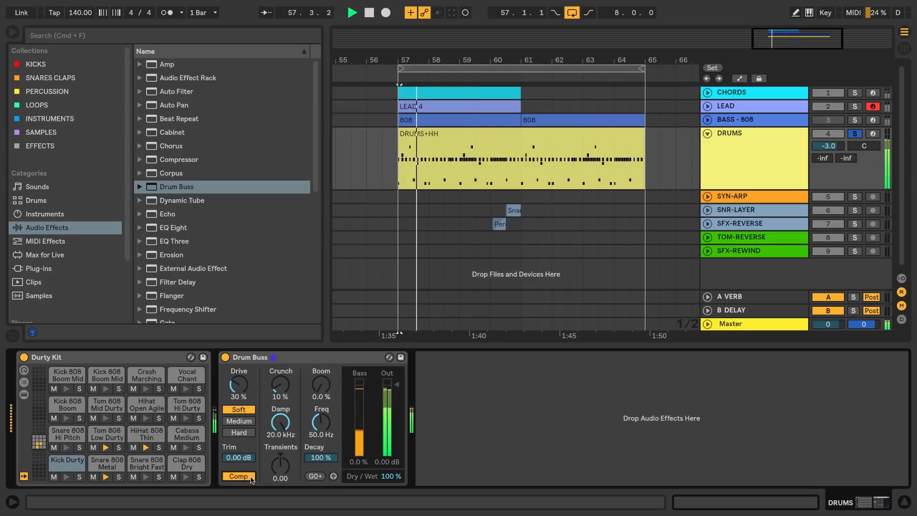
{"action": "key", "text": "space"}
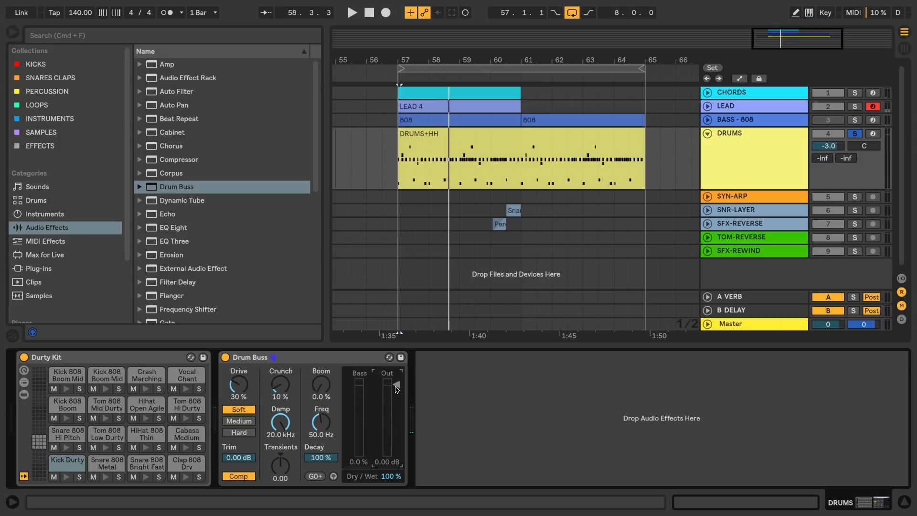
Set the Drum Buss output to -3 dB and its dry/wet mix to 80%
{"action": "type", "text": "-3"}
{"action": "key", "text": "Return"}
{"action": "type", "text": "8"}
Play the drums from bar 57 and bypass and re-enable Drum Buss to compare the processed and dry sound
{"action": "key", "text": "space"}
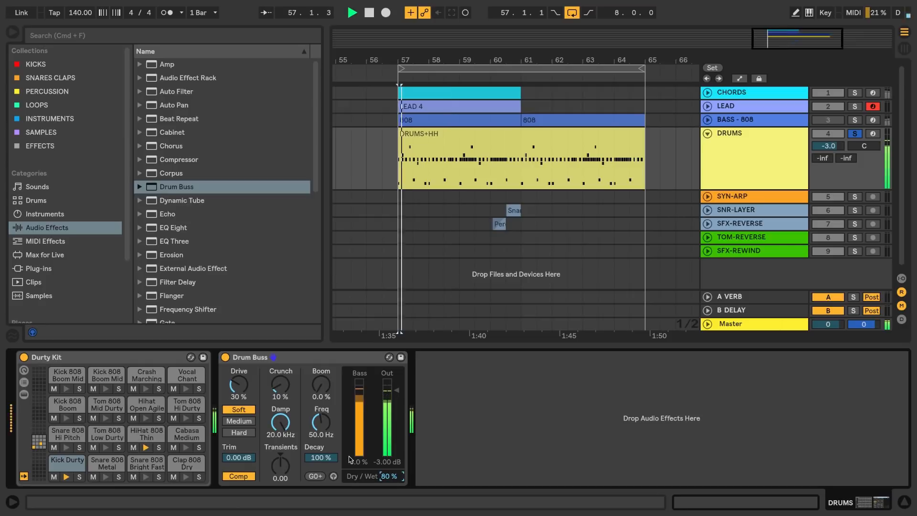
{"action": "left_click", "coordinate": [225, 357]}
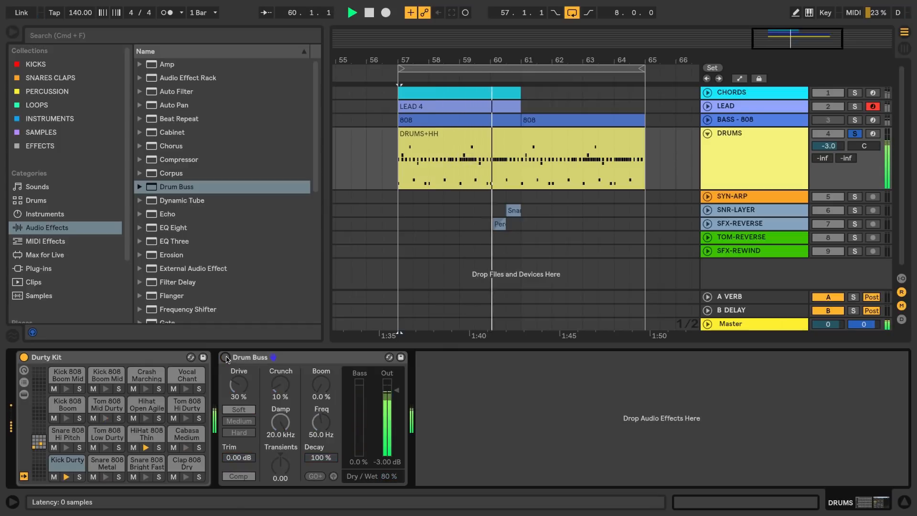
{"action": "left_click", "coordinate": [225, 357]}
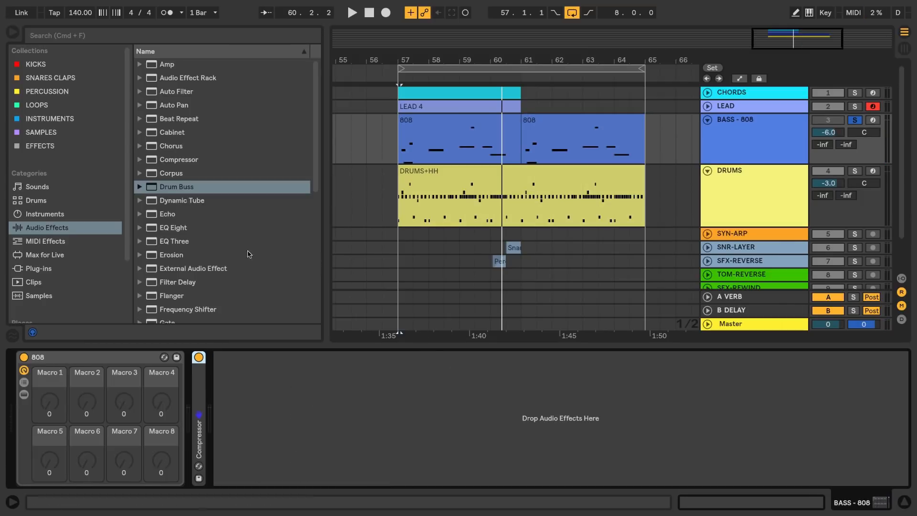
Add EQ Eight to the BASS - 808 track, enable low-cut band 1 and set its frequency to 10 Hz
{"action": "left_click", "coordinate": [182, 229]}
{"action": "double_click", "coordinate": [182, 229]}
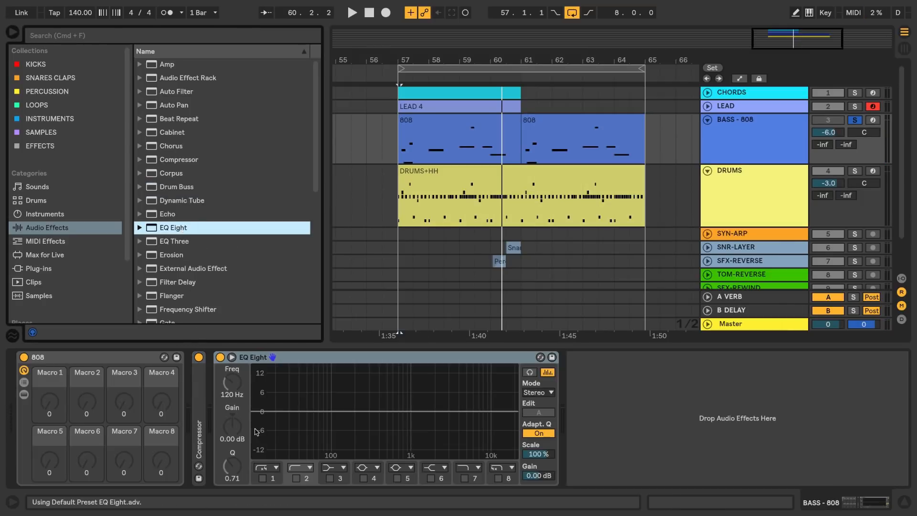
{"action": "left_click", "coordinate": [262, 479]}
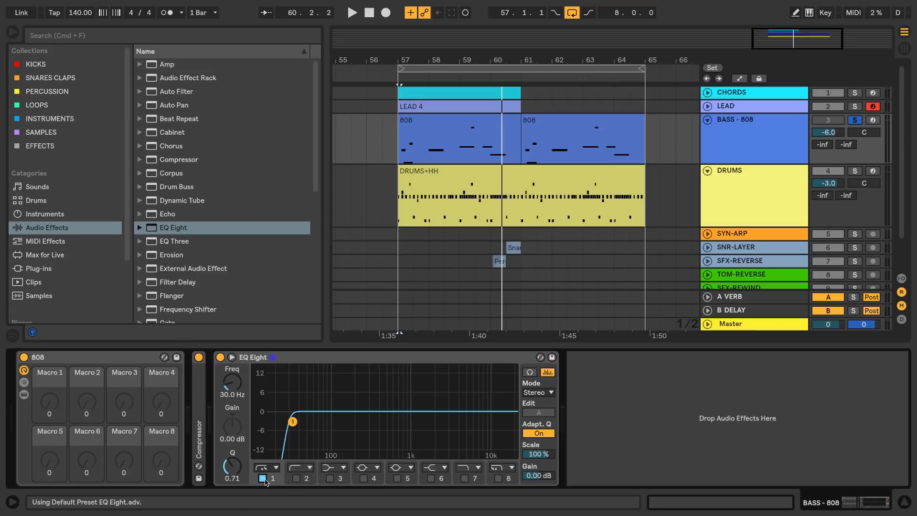
{"action": "left_click_drag", "start_coordinate": [231, 385], "coordinate": [231, 412]}
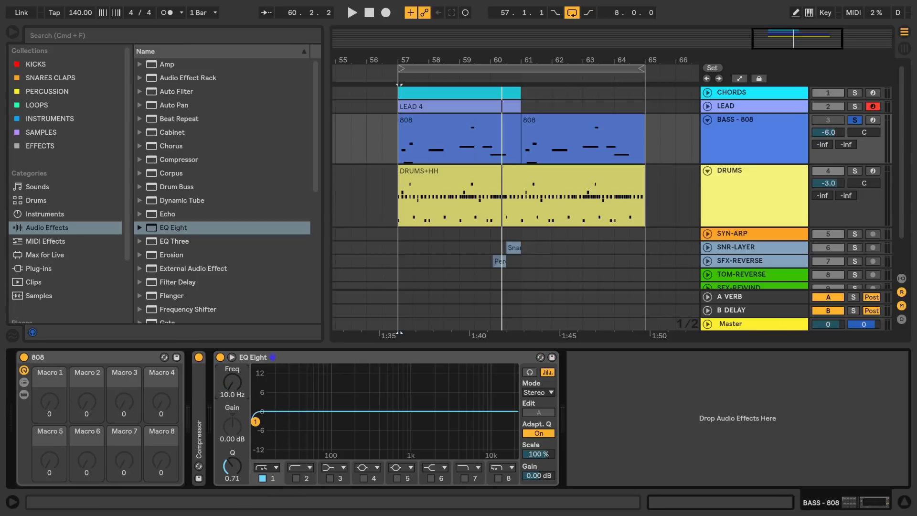
Add Utility at the start of the Master track's device chain, try its gain at -inf dB and reset it to 0 dB
{"action": "scroll", "coordinate": [208, 258], "scroll_direction": "down", "scroll_amount": 8}
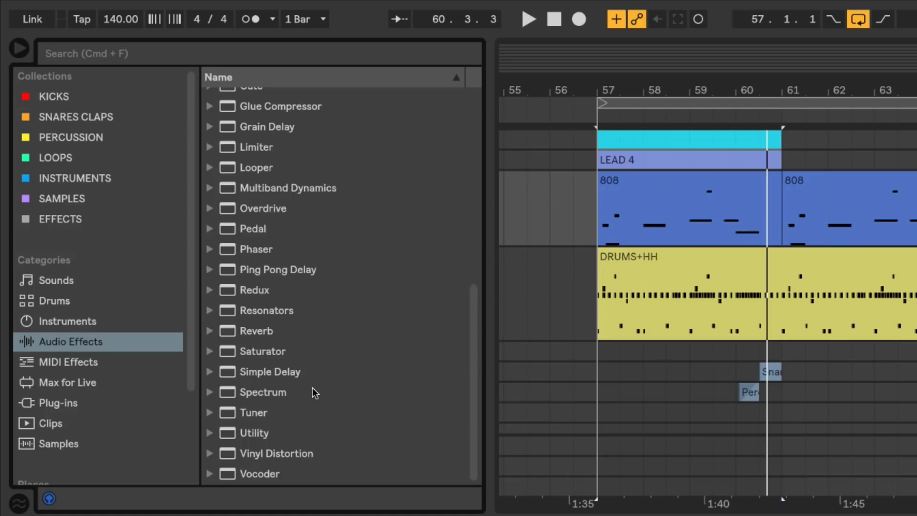
{"action": "left_click", "coordinate": [245, 431]}
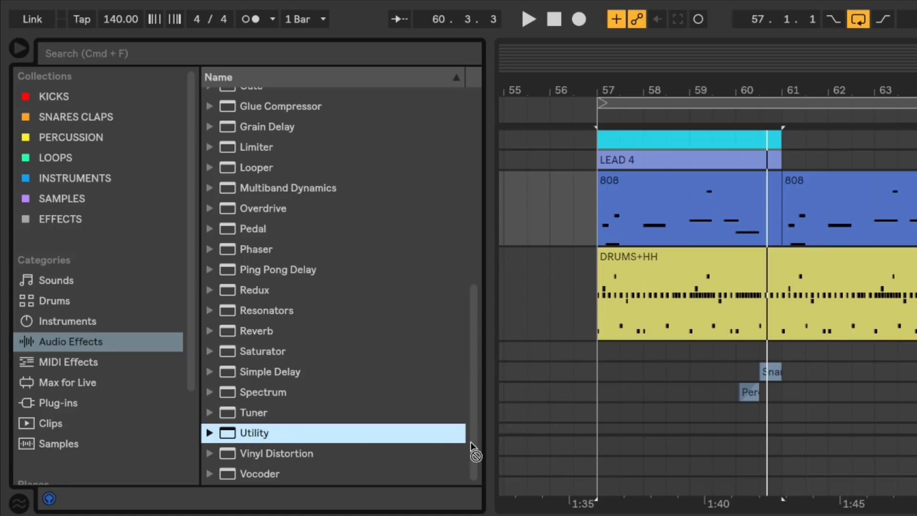
{"action": "left_click_drag", "start_coordinate": [254, 432], "coordinate": [22, 466]}
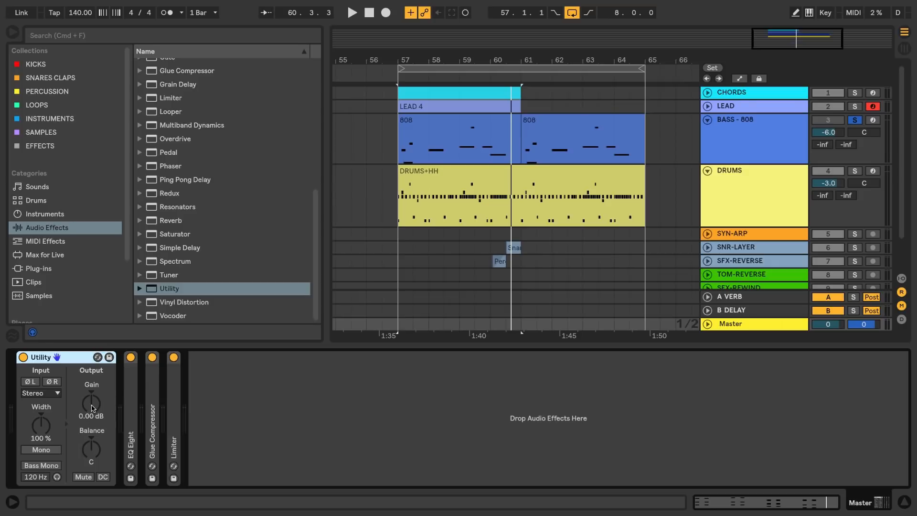
{"action": "left_click_drag", "start_coordinate": [93, 407], "coordinate": [101, 424]}
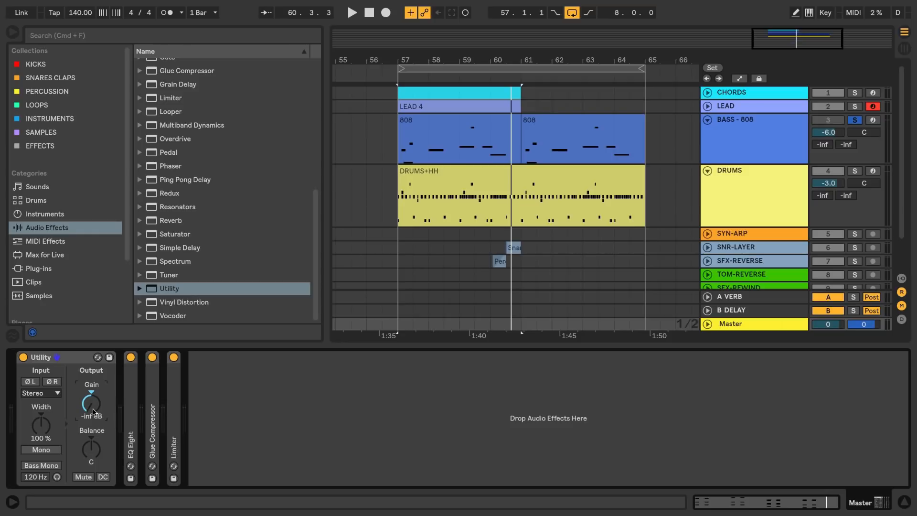
{"action": "double_click", "coordinate": [93, 410]}
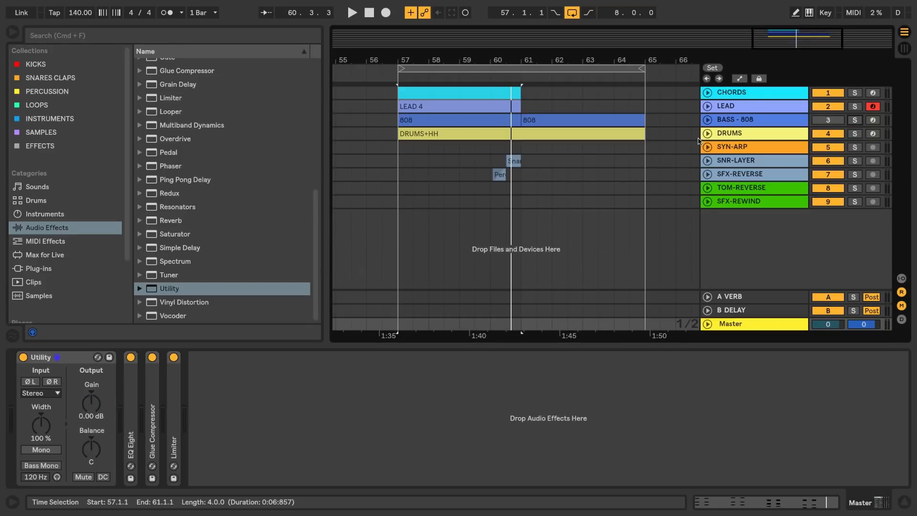
Enable Bass Mono at 120 Hz in the Master's Utility and briefly audition only the low frequencies during playback
{"action": "left_click", "coordinate": [37, 469]}
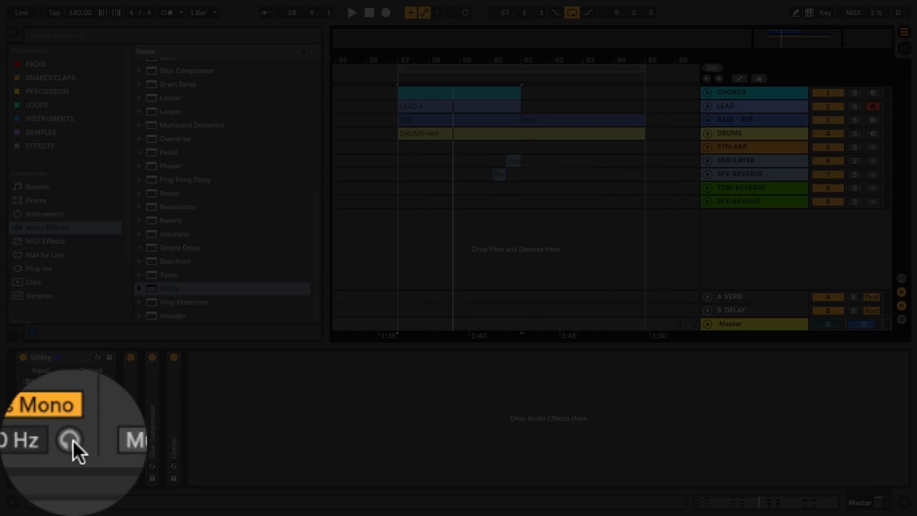
{"action": "left_click", "coordinate": [57, 477]}
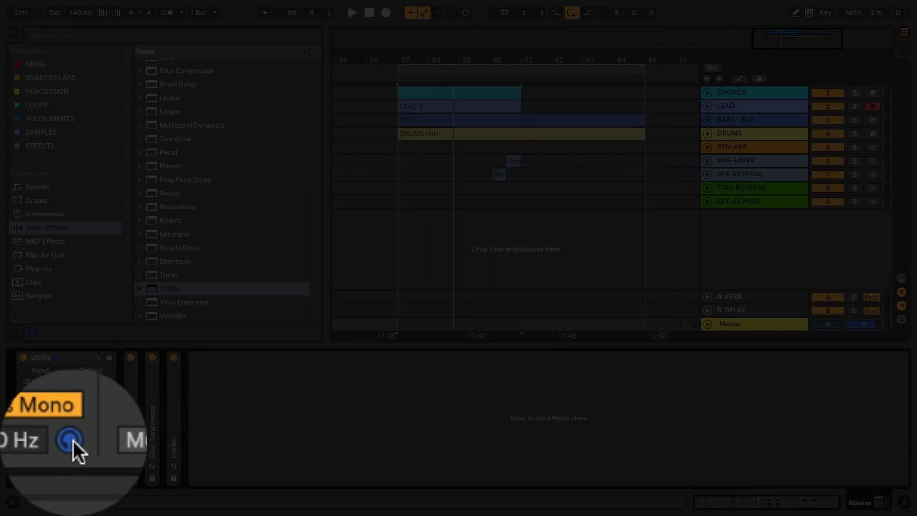
{"action": "key", "text": "space"}
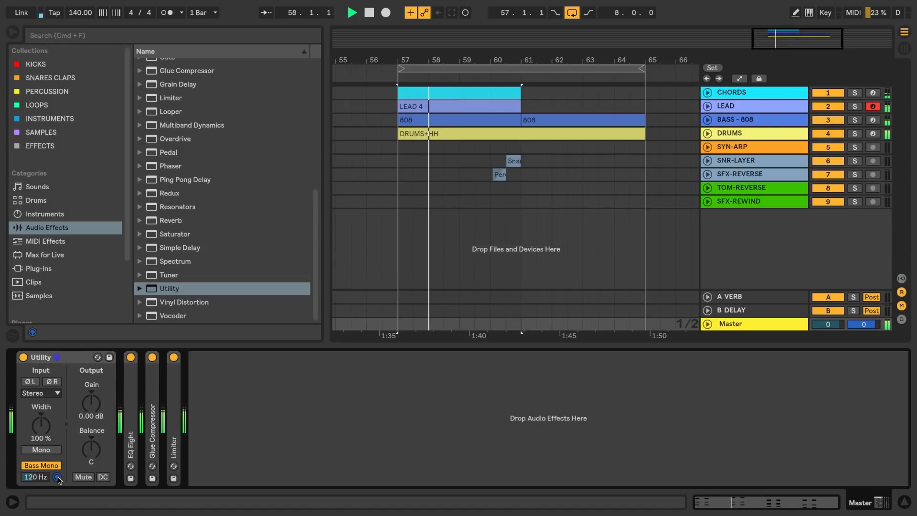
{"action": "key", "text": "space"}
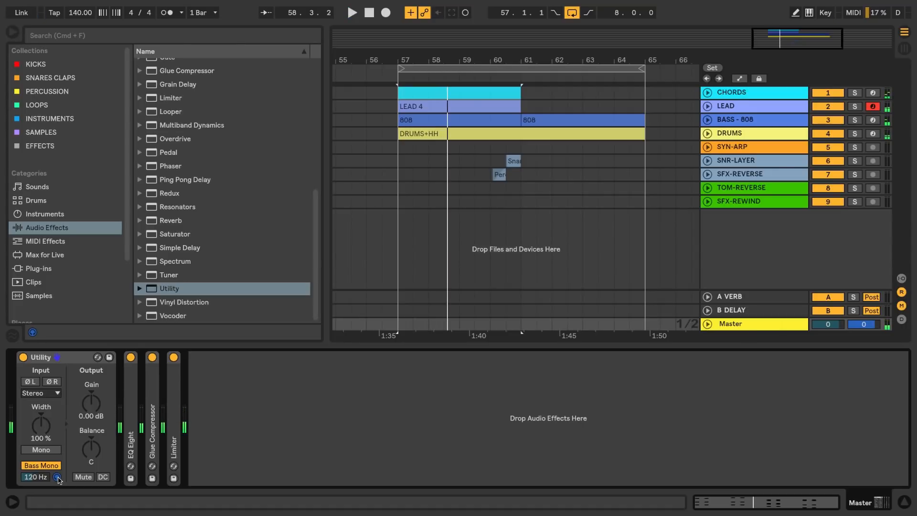
{"action": "left_click", "coordinate": [58, 477]}
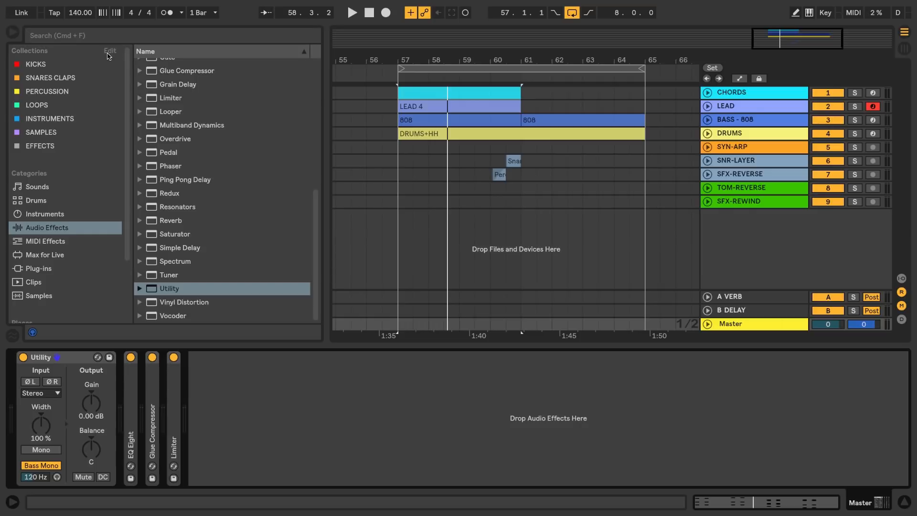
Show the browser's Collections editing options, including Rename for the INSTRUMENTS collection, and leave editing mode
{"action": "left_click", "coordinate": [108, 51]}
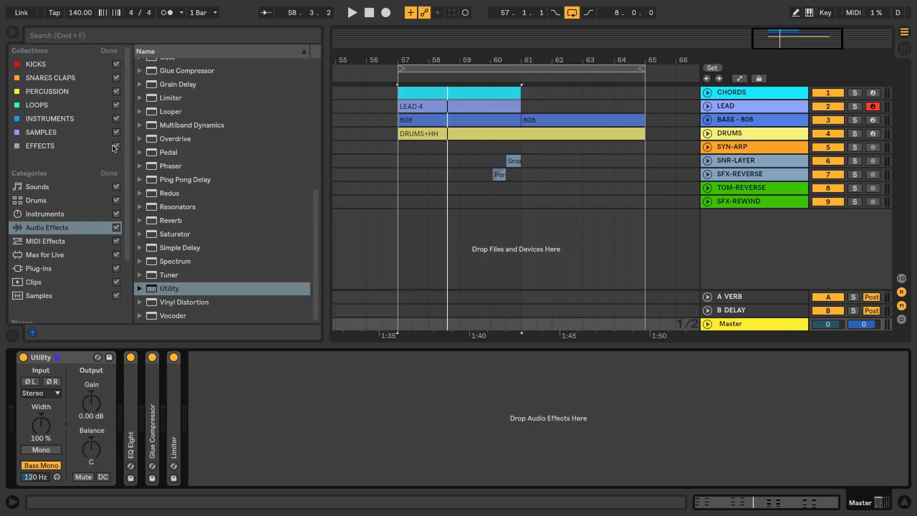
{"action": "right_click", "coordinate": [65, 119]}
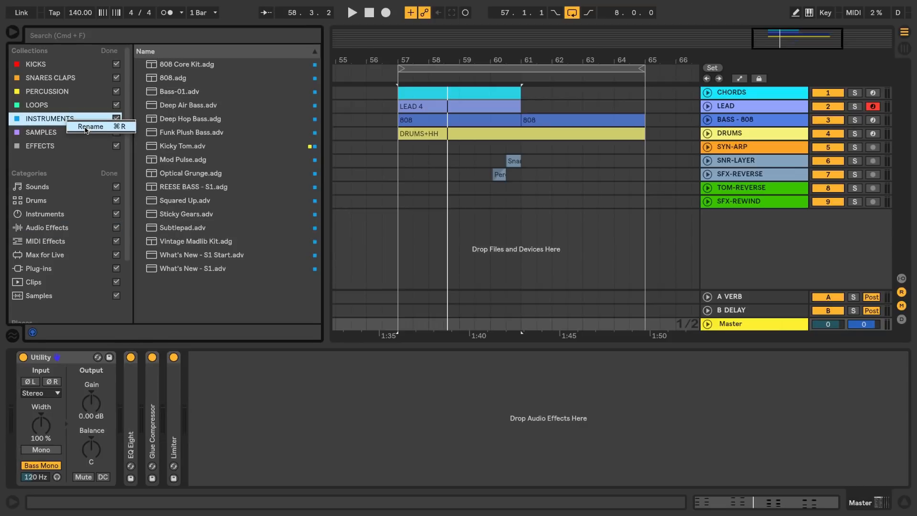
{"action": "left_click", "coordinate": [94, 49]}
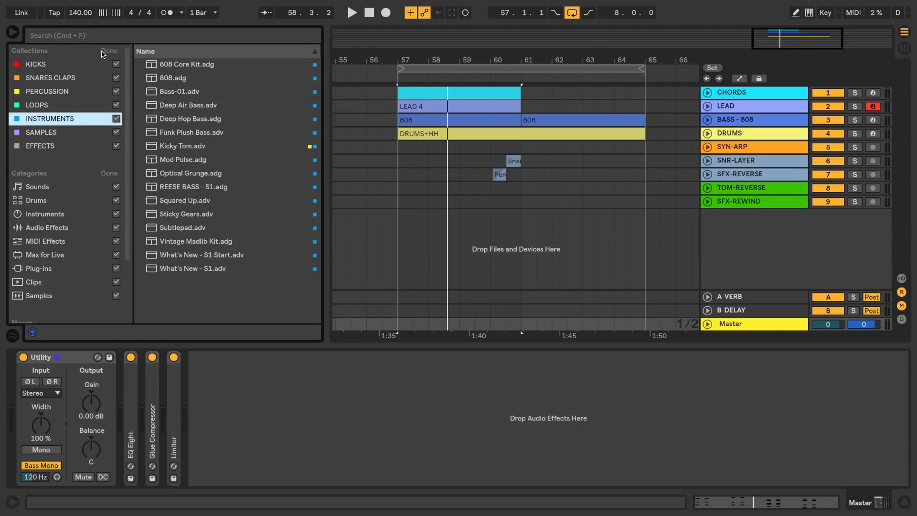
{"action": "left_click", "coordinate": [102, 52]}
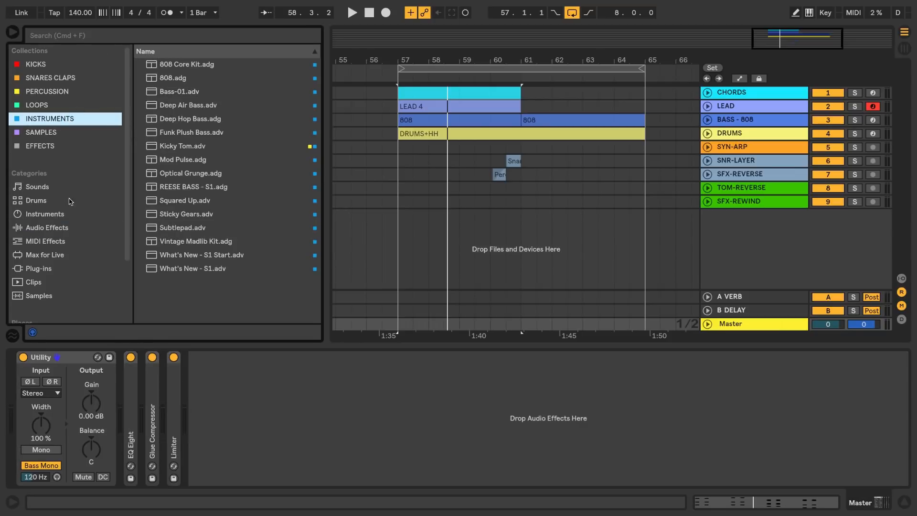
Browse the Wavetable instrument's Bass presets and bring up the options for Abdominal Bass.adv
{"action": "left_click", "coordinate": [70, 217]}
{"action": "left_click", "coordinate": [140, 213]}
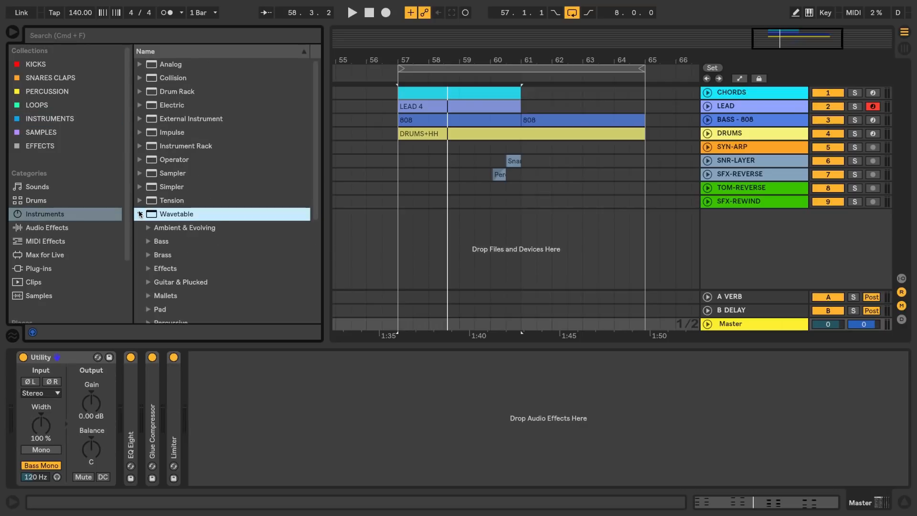
{"action": "left_click", "coordinate": [149, 241]}
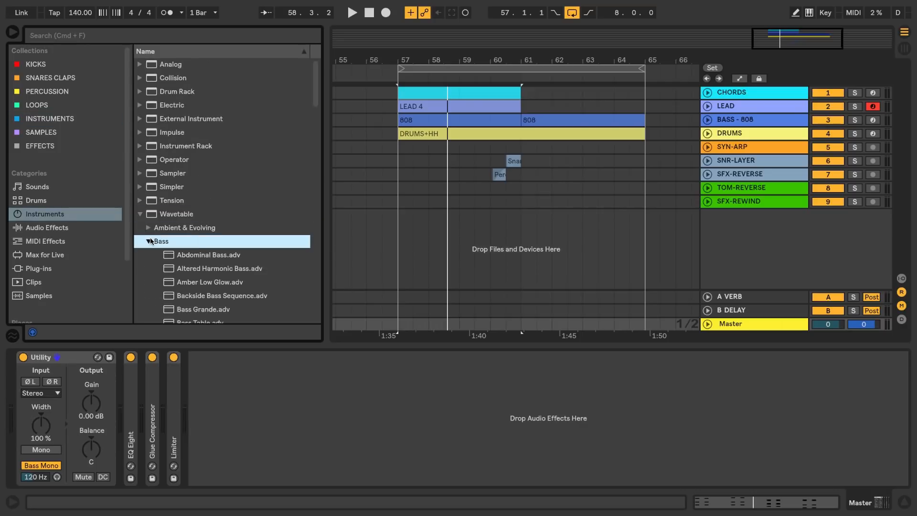
{"action": "right_click", "coordinate": [207, 256]}
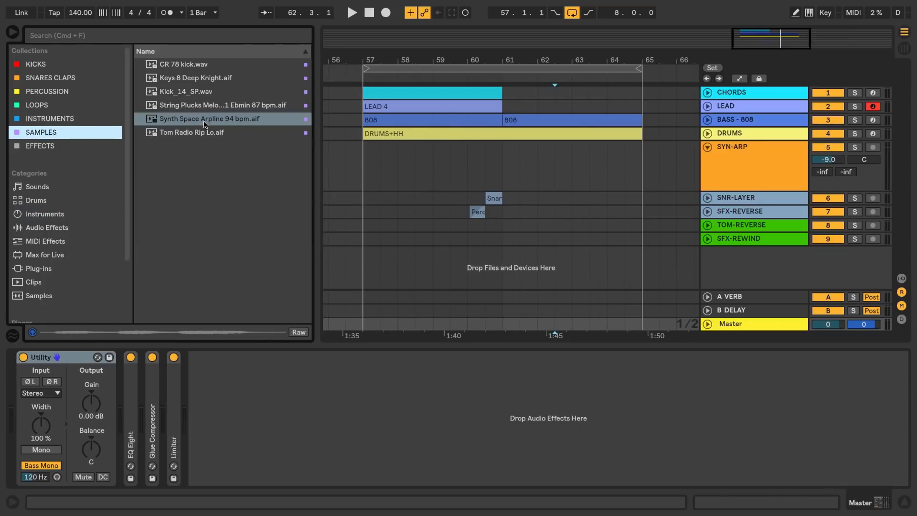
Place Synth Space Arpline 94 bpm.aif from the SAMPLES collection on the SYN-ARP track and nudge it to start at 64.3.1
{"action": "left_click_drag", "start_coordinate": [201, 121], "coordinate": [547, 156]}
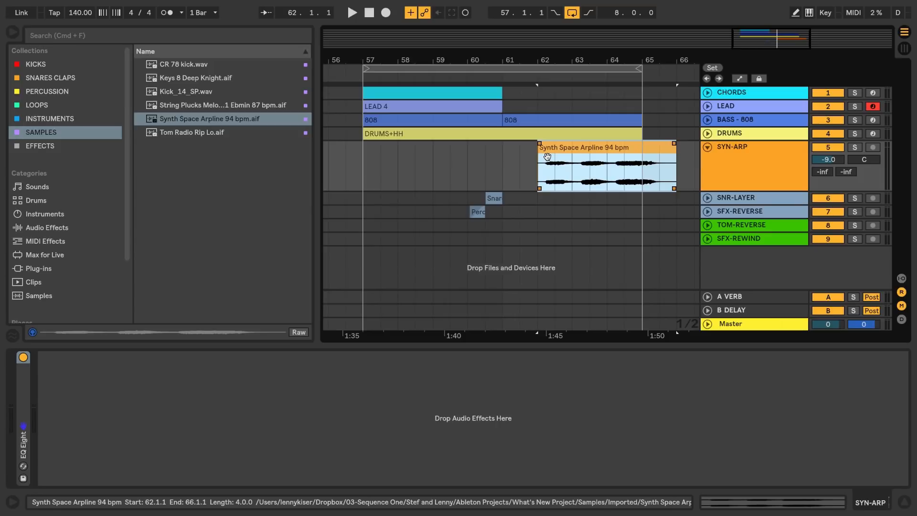
{"action": "key", "text": "Right"}
{"action": "key", "text": "Right"}
{"action": "key", "text": "Right"}
{"action": "key", "text": "Right"}
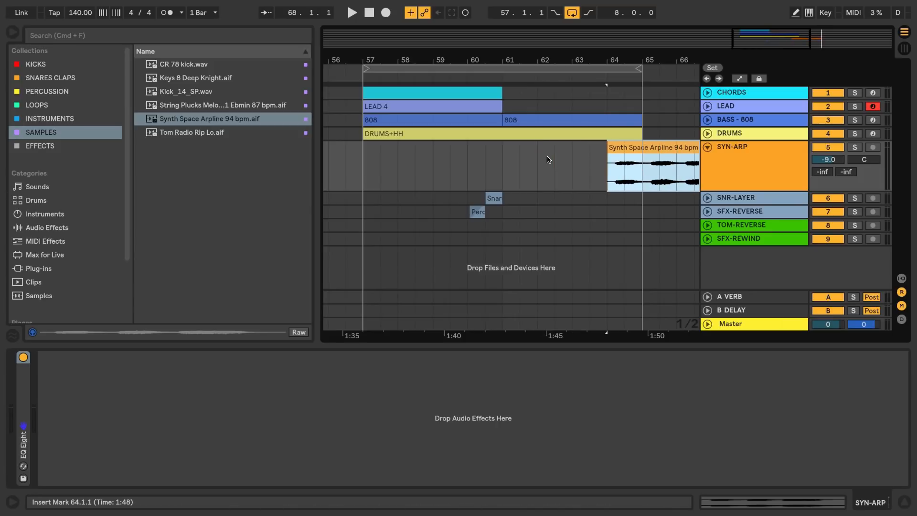
{"action": "key", "text": "Right"}
Examine the Synth Space Arpline clip on the SYN-ARP track close up and in the context of the whole arrangement
{"action": "left_click_drag", "start_coordinate": [695, 57], "coordinate": [521, 58]}
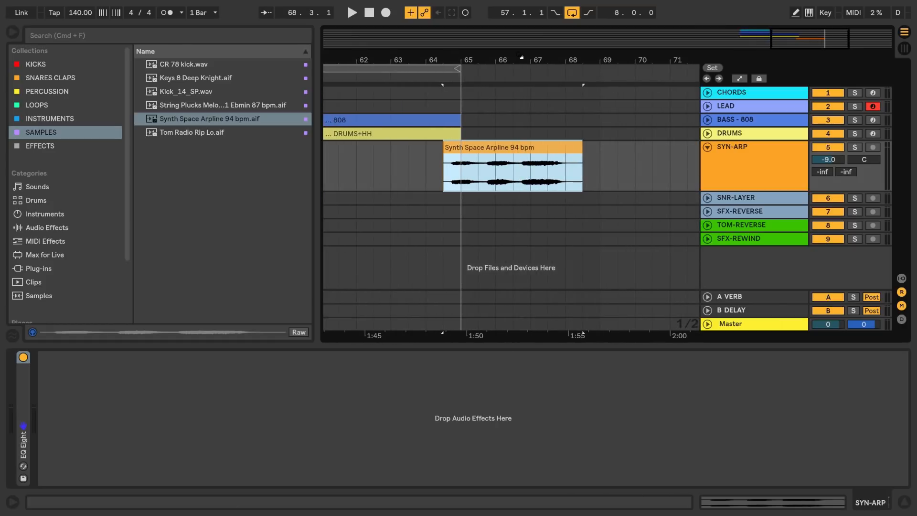
{"action": "key", "text": "z"}
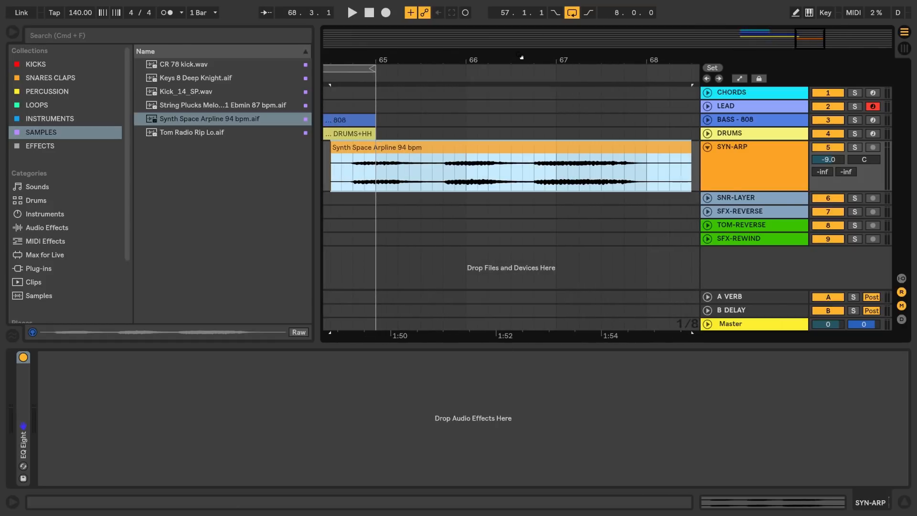
{"action": "key", "text": "x"}
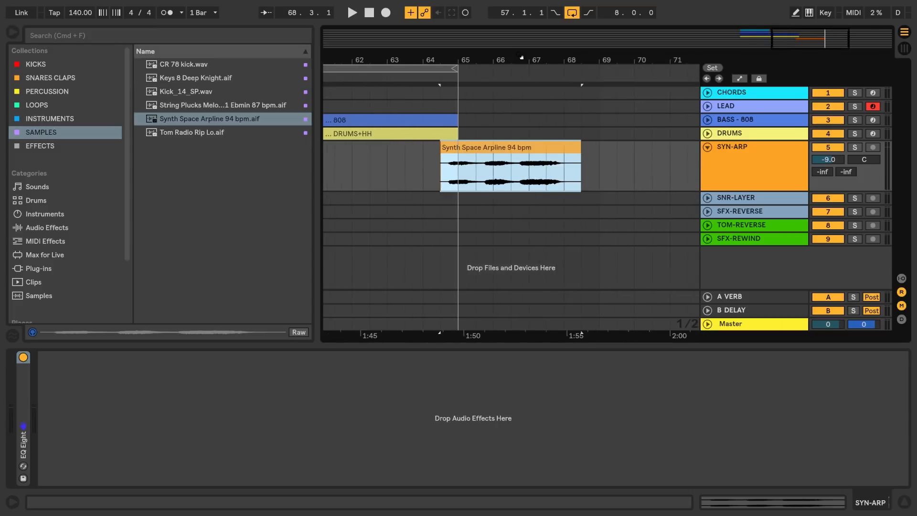
{"action": "key", "text": "z"}
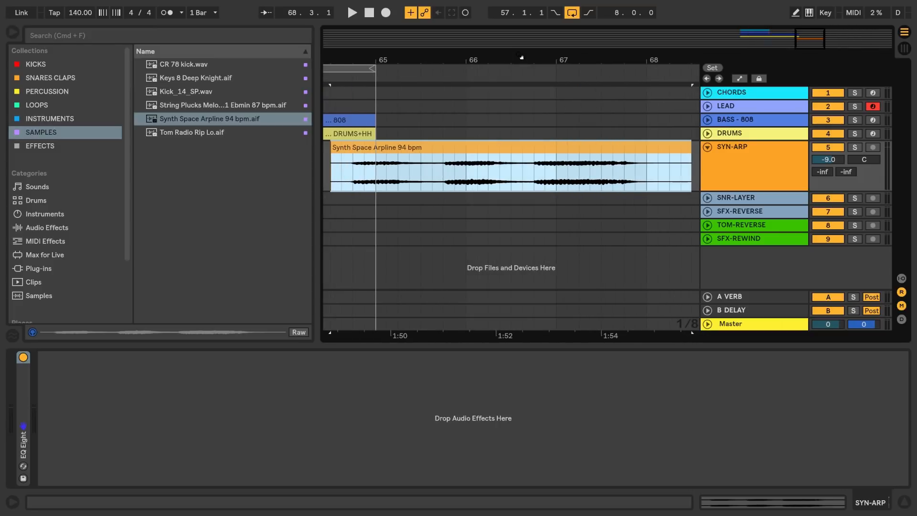
{"action": "key", "text": "x"}
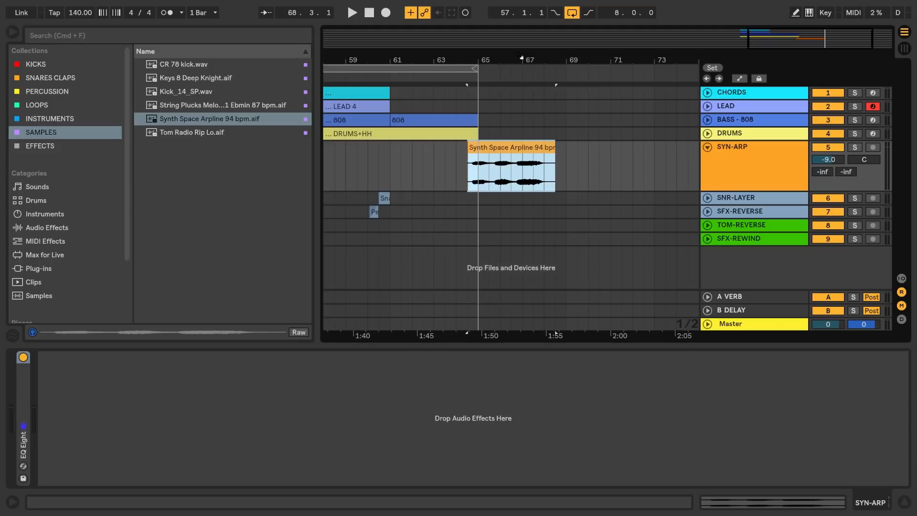
{"action": "key", "text": "minus"}
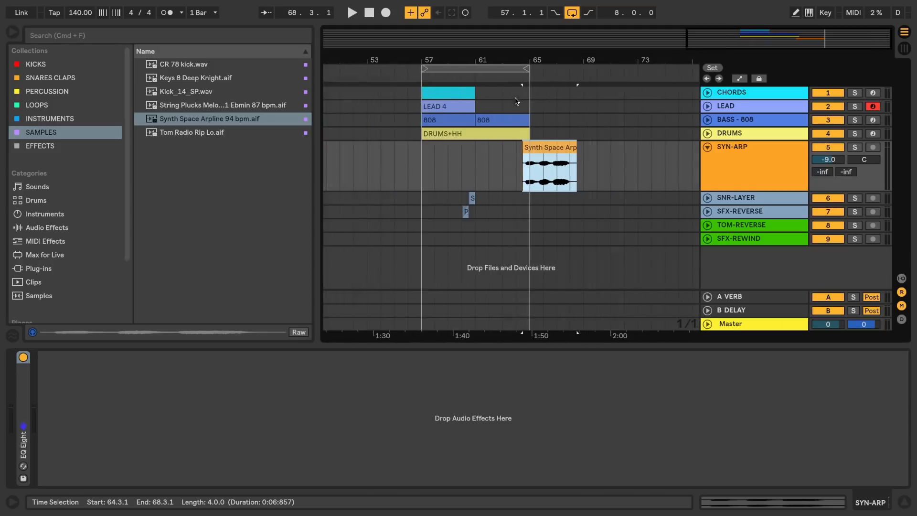
{"action": "key", "text": "plus"}
{"action": "key", "text": "plus"}
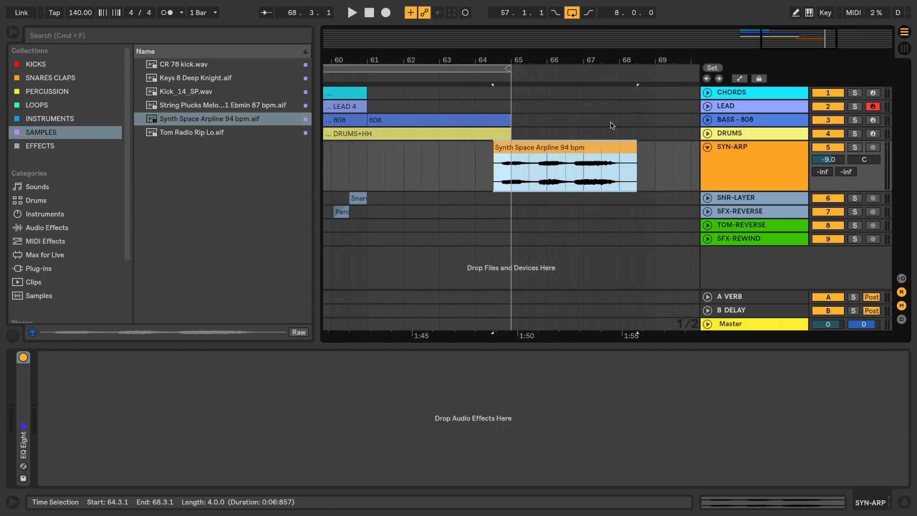
Slide the audio inside the Synth Space Arpline clip one beat earlier and delete the part from bar 65 onward
{"action": "left_click", "coordinate": [511, 168]}
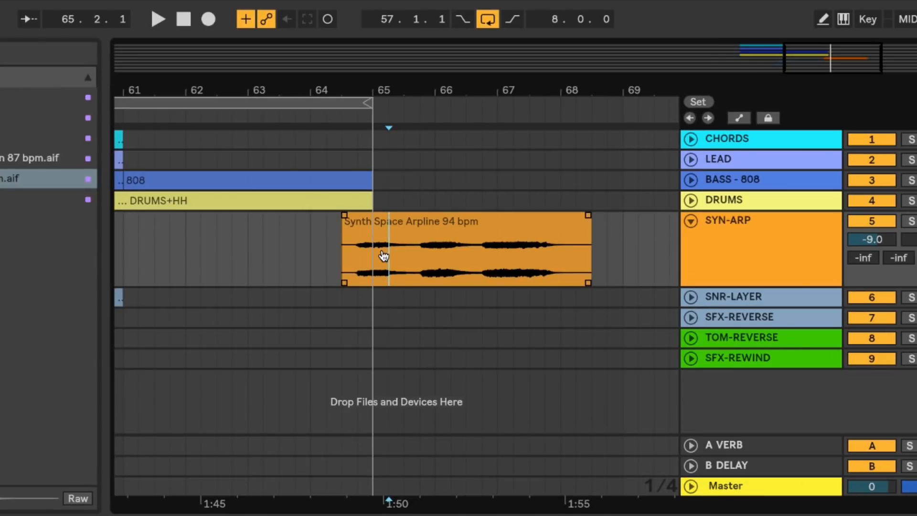
{"action": "left_click_drag", "start_coordinate": [384, 256], "coordinate": [610, 268]}
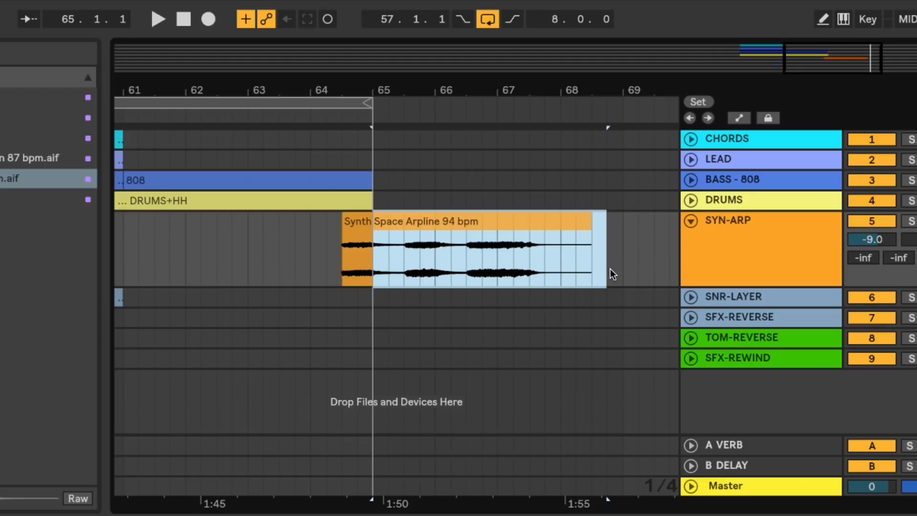
{"action": "key", "text": "Delete"}
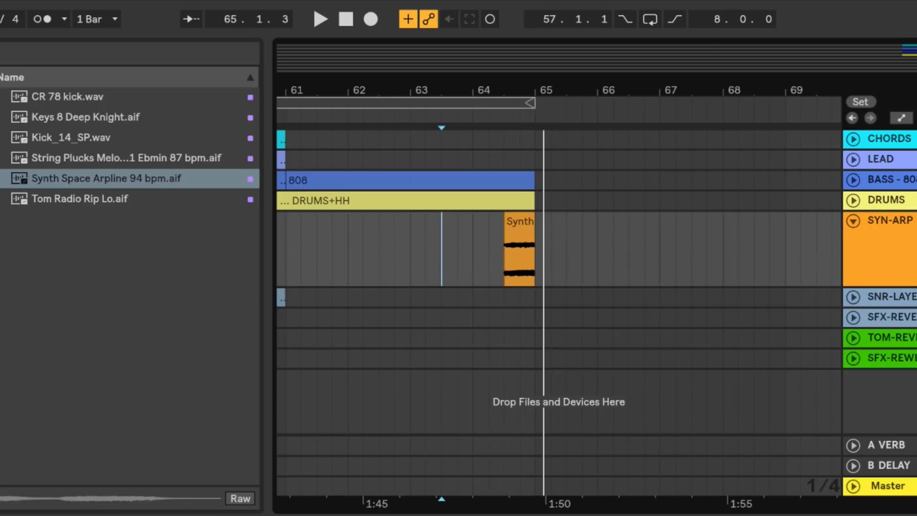
Add a fade-in and a fade-out of about one beat each to the Synth Space Arpline clip on the SYN-ARP track
{"action": "left_click_drag", "start_coordinate": [366, 90], "coordinate": [365, 131]}
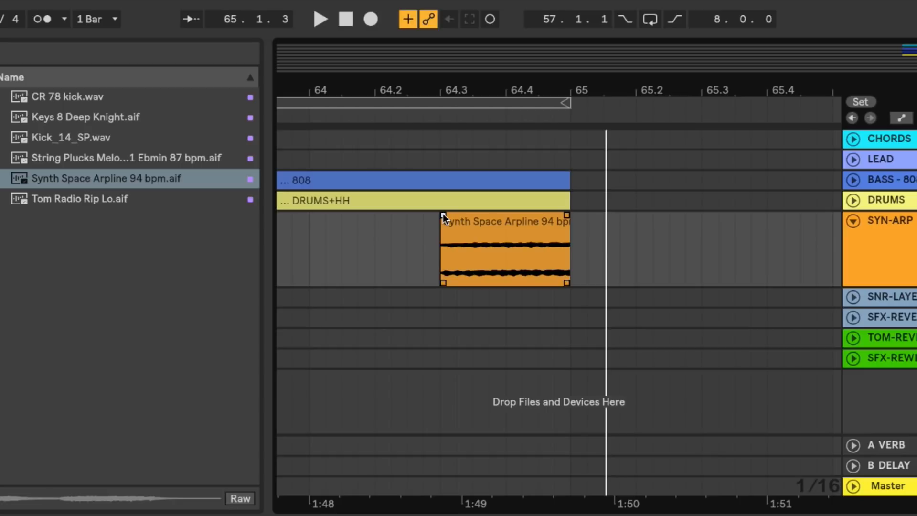
{"action": "left_click_drag", "start_coordinate": [443, 213], "coordinate": [508, 231]}
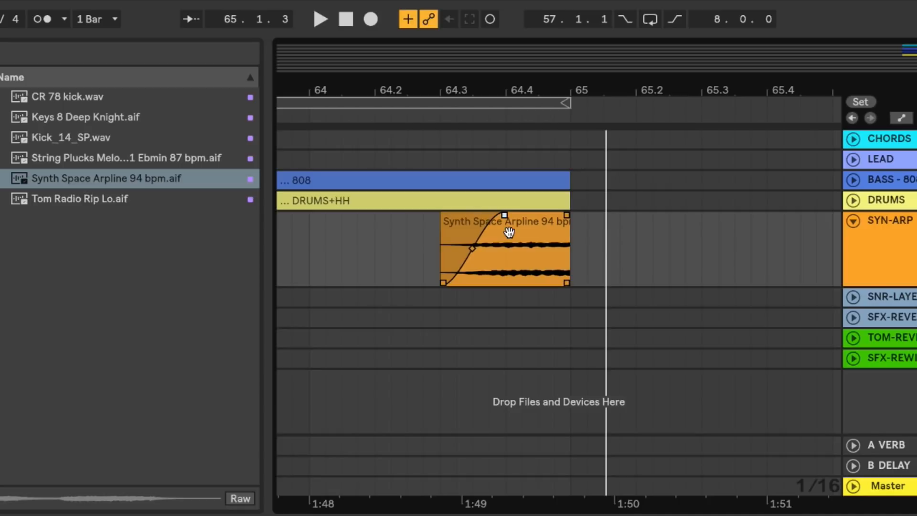
{"action": "left_click_drag", "start_coordinate": [567, 214], "coordinate": [508, 218]}
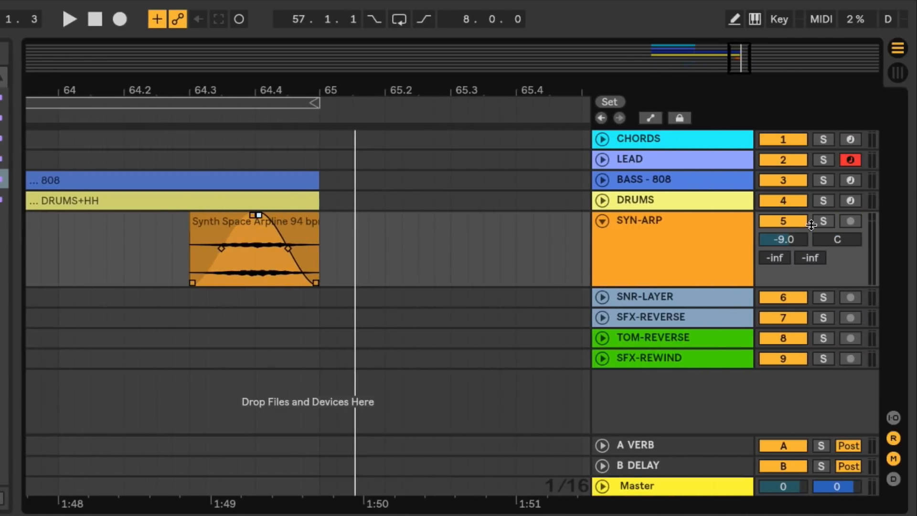
Solo the SYN-ARP track, listen to the faded clip, and move the fade-in's start slightly later
{"action": "left_click", "coordinate": [822, 221]}
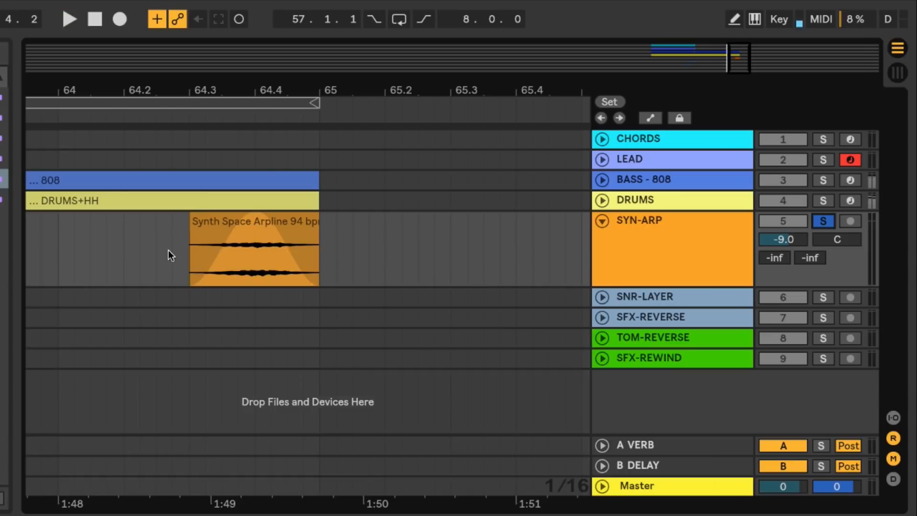
{"action": "left_click", "coordinate": [172, 253]}
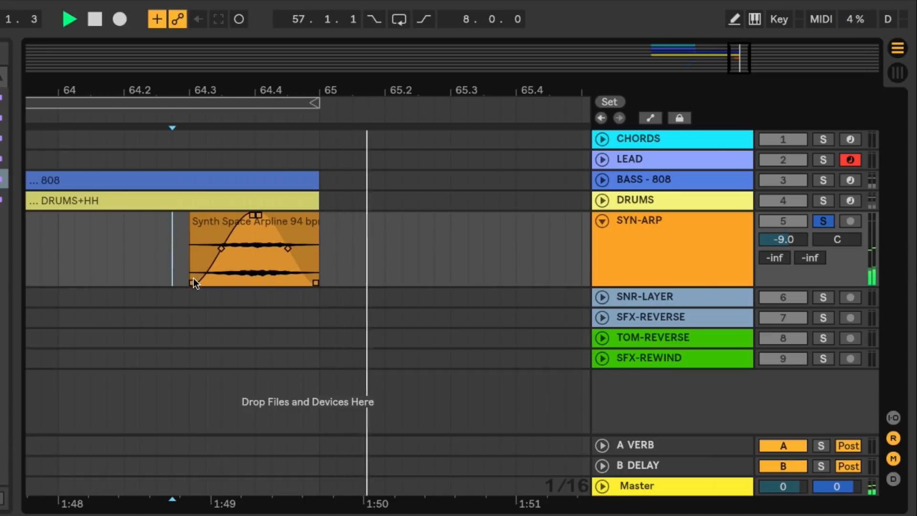
{"action": "key", "text": "space"}
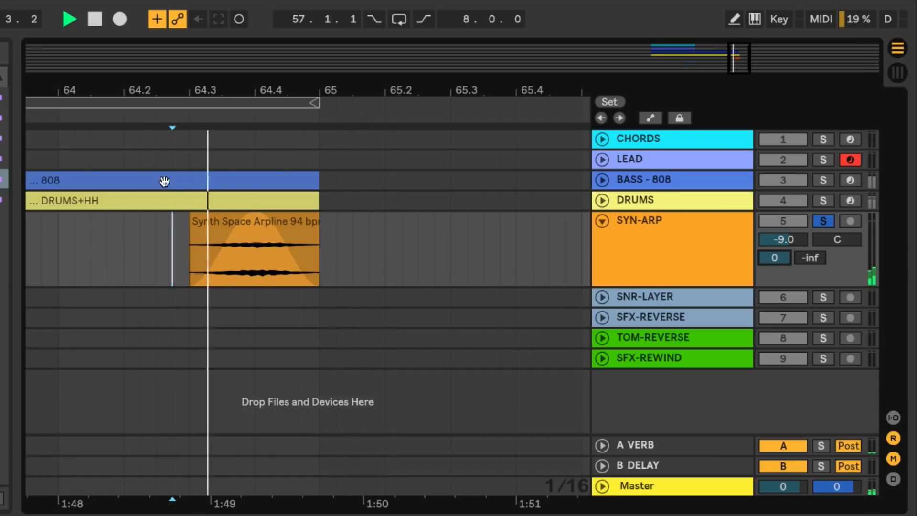
{"action": "key", "text": "space"}
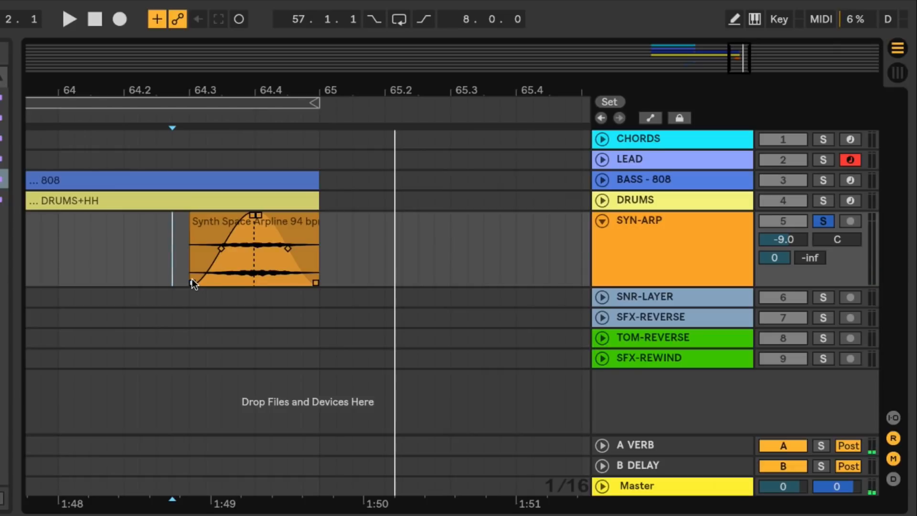
{"action": "left_click_drag", "start_coordinate": [192, 281], "coordinate": [218, 280]}
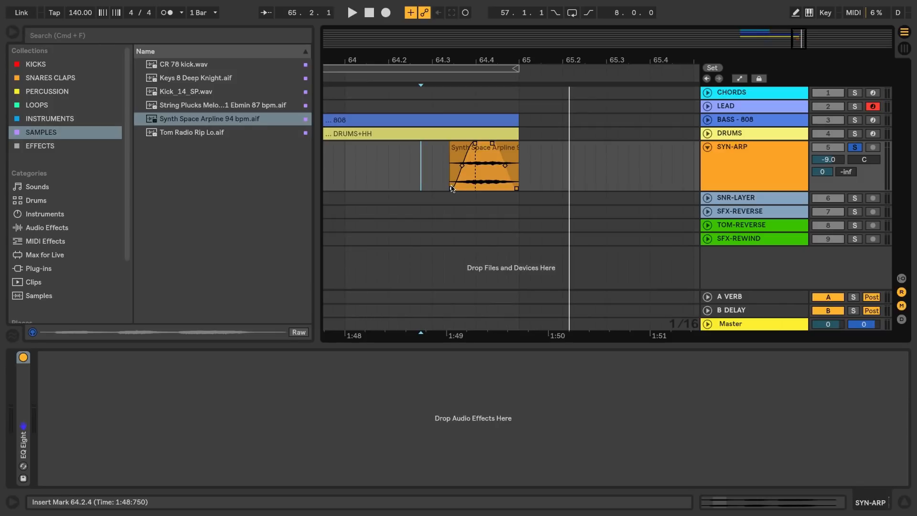
Place a second copy of Synth Space Arpline 94 bpm.aif on SYN-ARP at 65.2.3 and extend its end to 72.1.1
{"action": "left_click", "coordinate": [190, 121]}
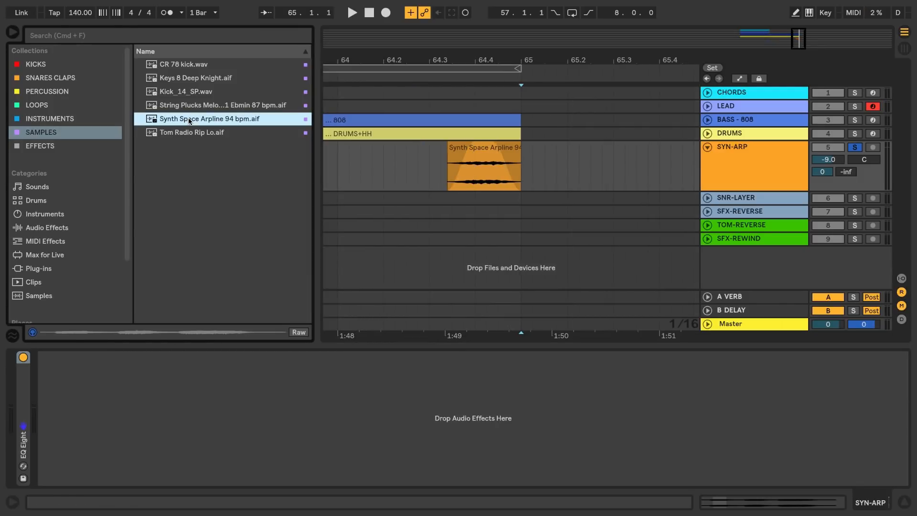
{"action": "left_click_drag", "start_coordinate": [189, 121], "coordinate": [592, 147]}
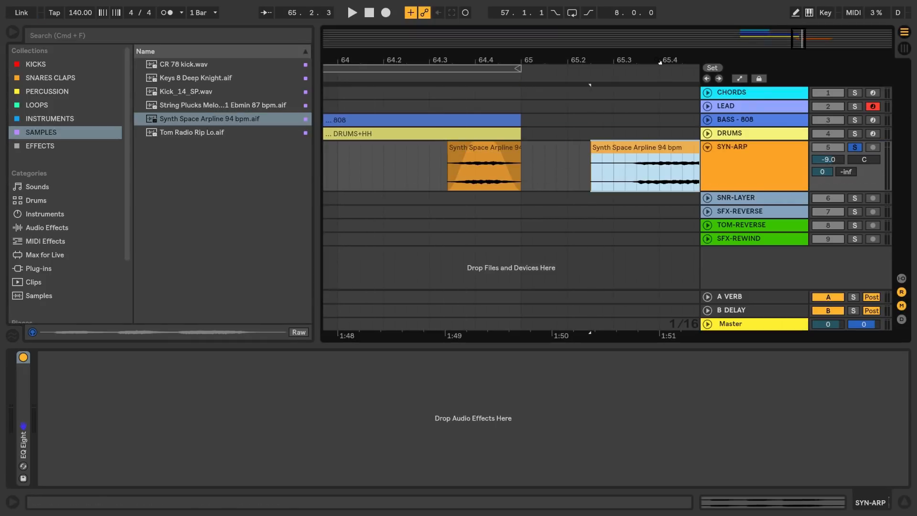
{"action": "key", "text": "z"}
{"action": "key", "text": "x"}
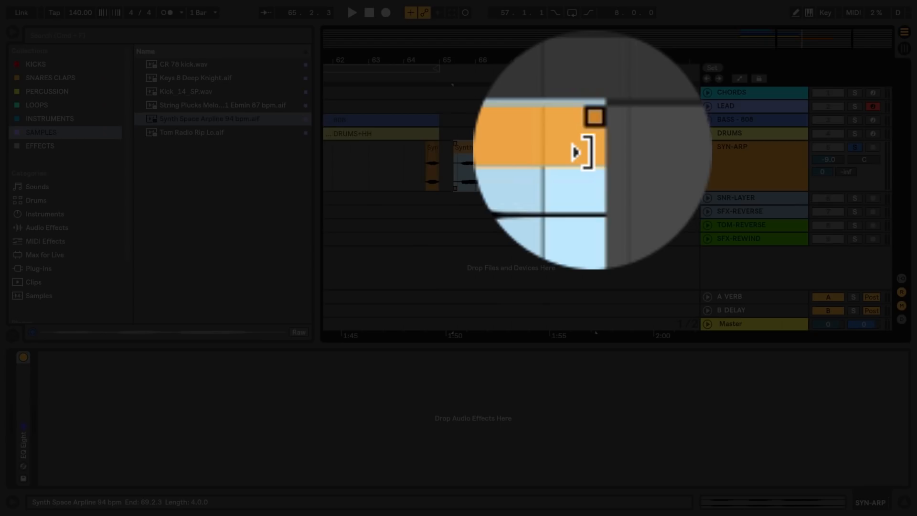
{"action": "left_click_drag", "start_coordinate": [597, 153], "coordinate": [689, 154]}
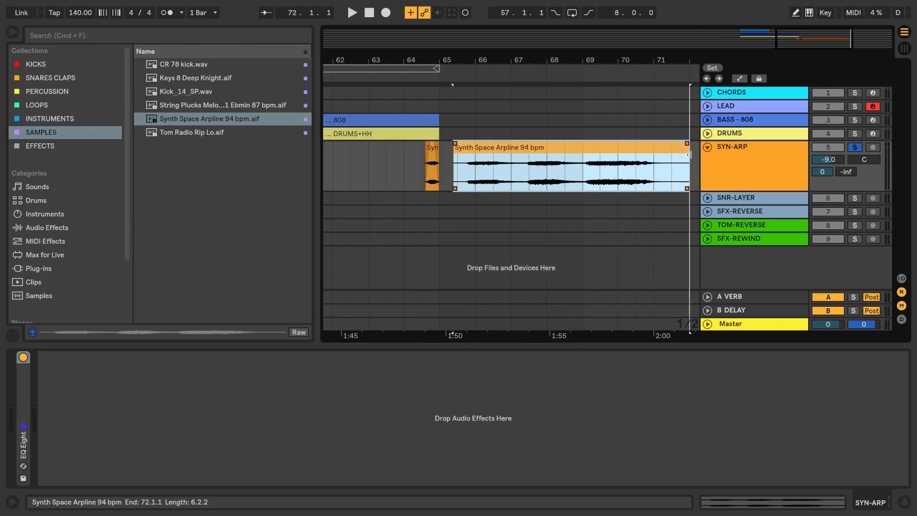
Show the Session View mixer without the browser, widen the SYN-ARP channel, and play the soloed clip to check its levels
{"action": "key", "text": "Tab"}
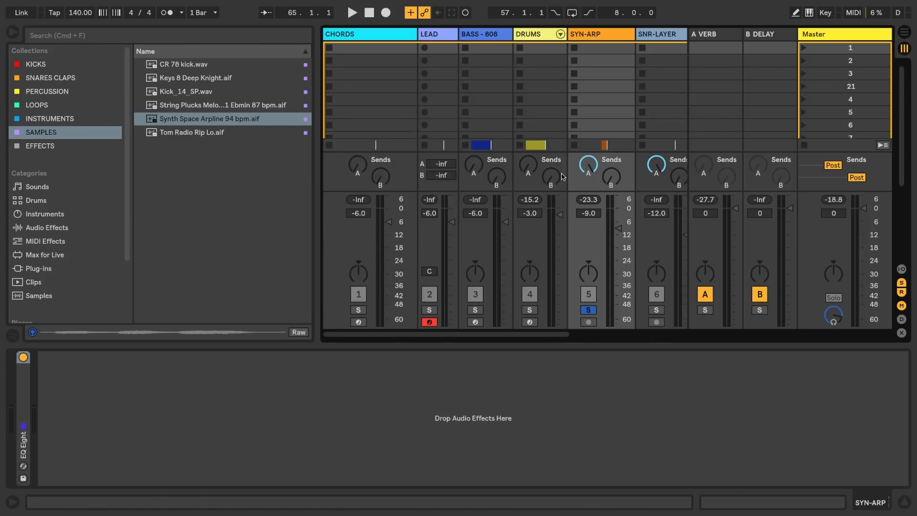
{"action": "key", "text": "super+alt+b"}
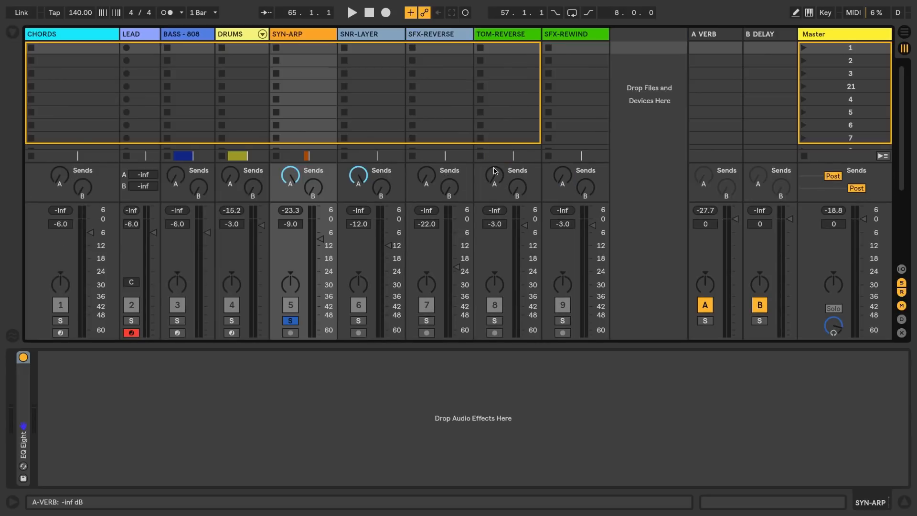
{"action": "left_click_drag", "start_coordinate": [336, 35], "coordinate": [438, 36]}
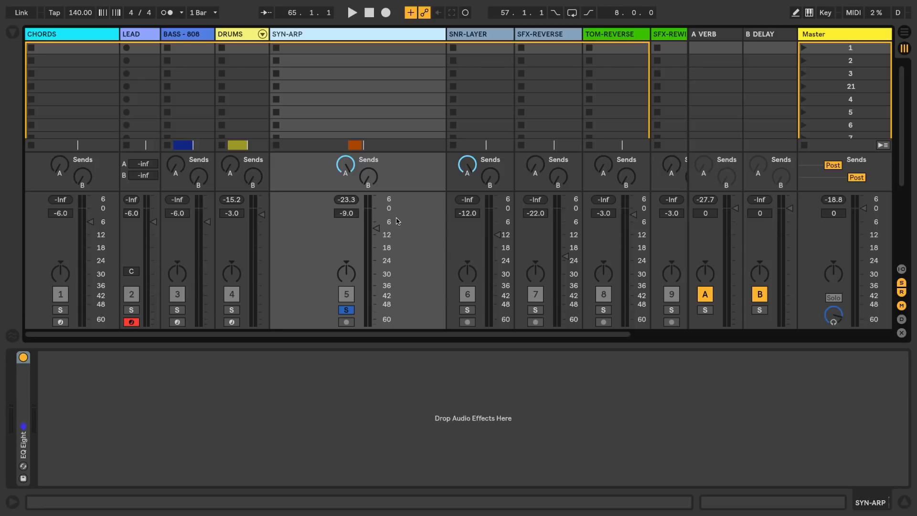
{"action": "key", "text": "space"}
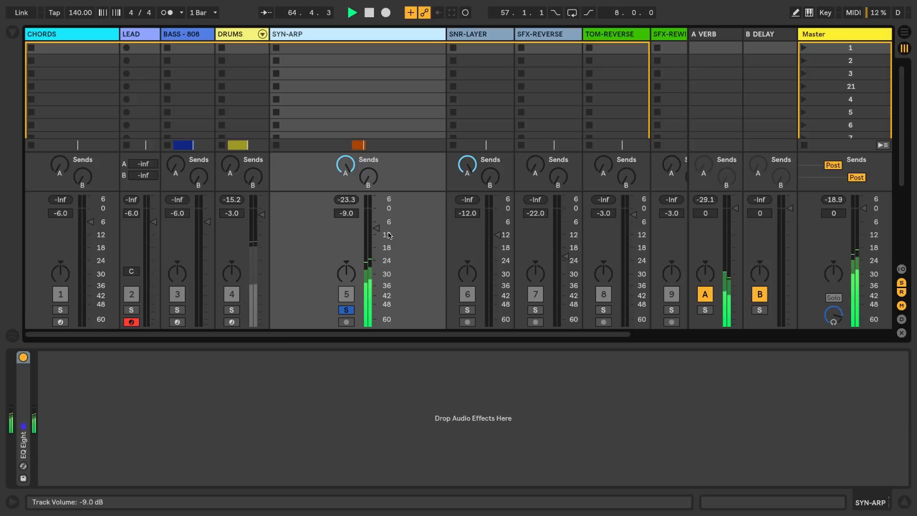
{"action": "key", "text": "space"}
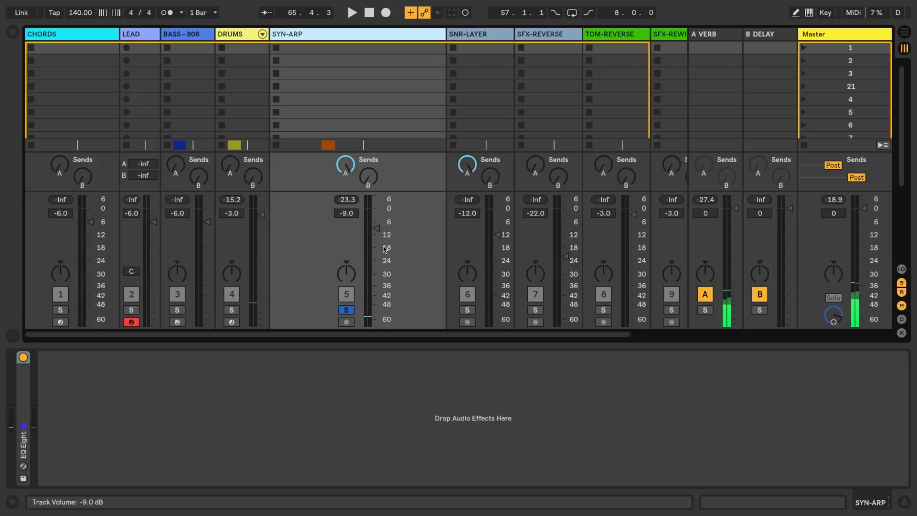
Switch the SYN-ARP track's panning to Split Stereo Pan Mode and adjust the right channel's pan
{"action": "right_click", "coordinate": [350, 275]}
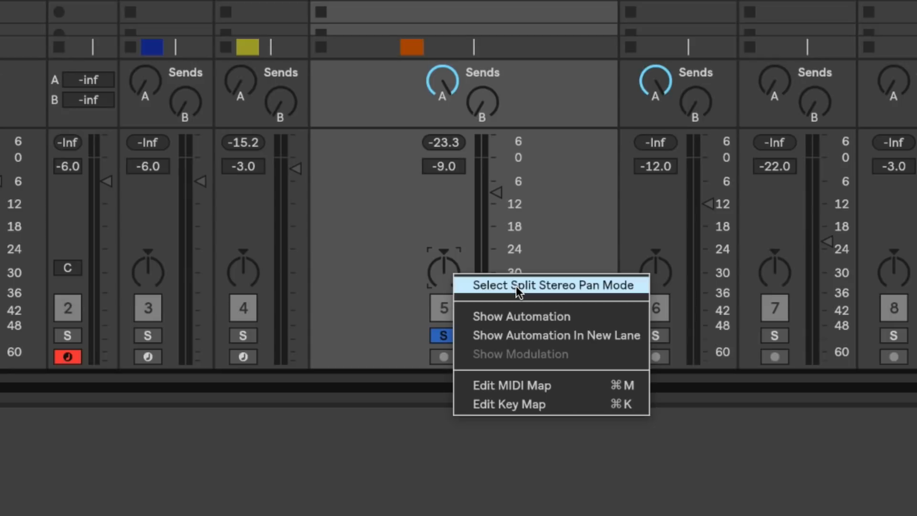
{"action": "left_click", "coordinate": [515, 286]}
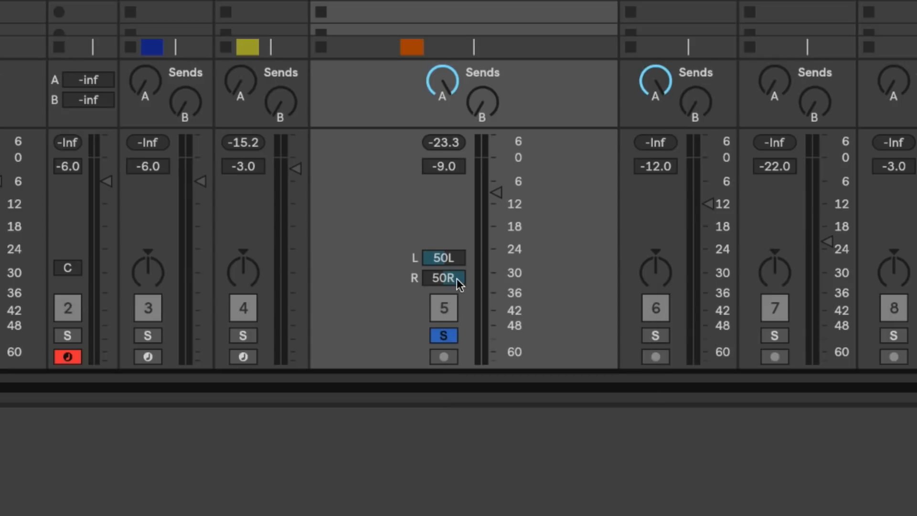
{"action": "left_click_drag", "start_coordinate": [456, 274], "coordinate": [456, 299]}
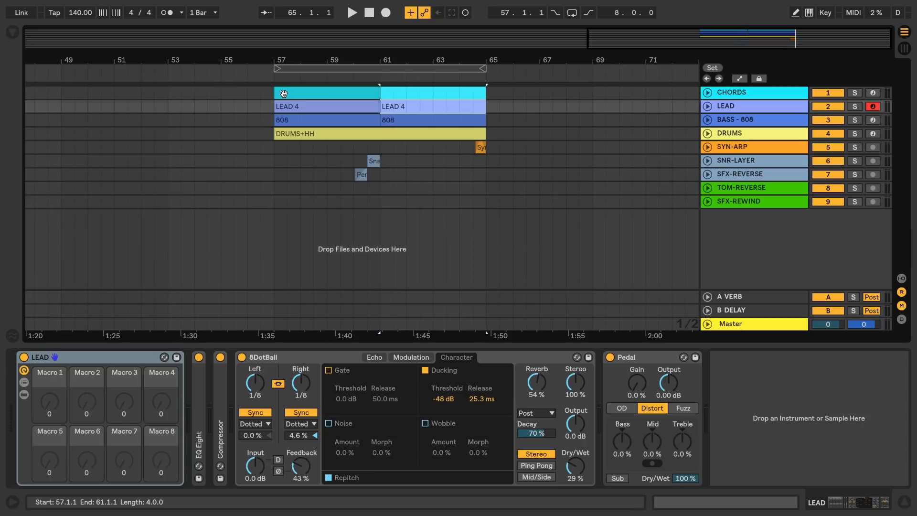
Loop the section from bar 57 to bar 65 using the clips on the CHORDS through BASS - 808 tracks
{"action": "left_click", "coordinate": [284, 93]}
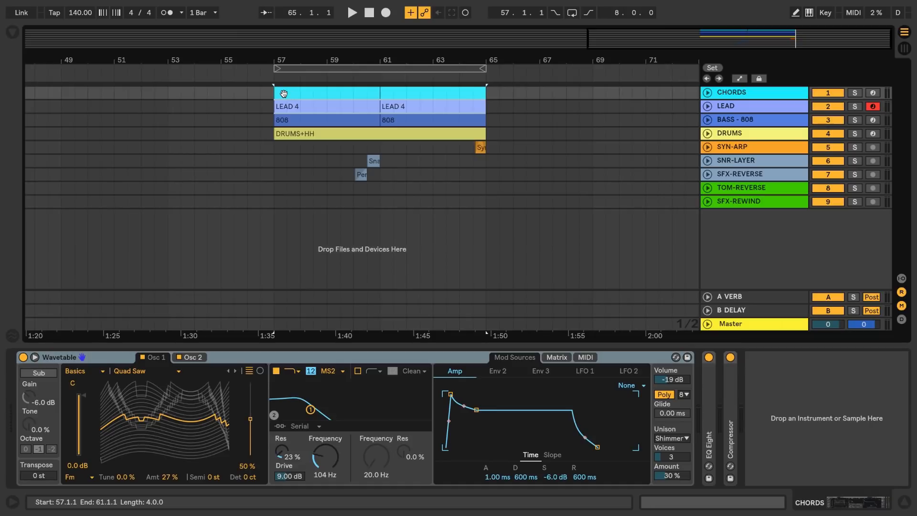
{"action": "key", "text": "ctrl+l"}
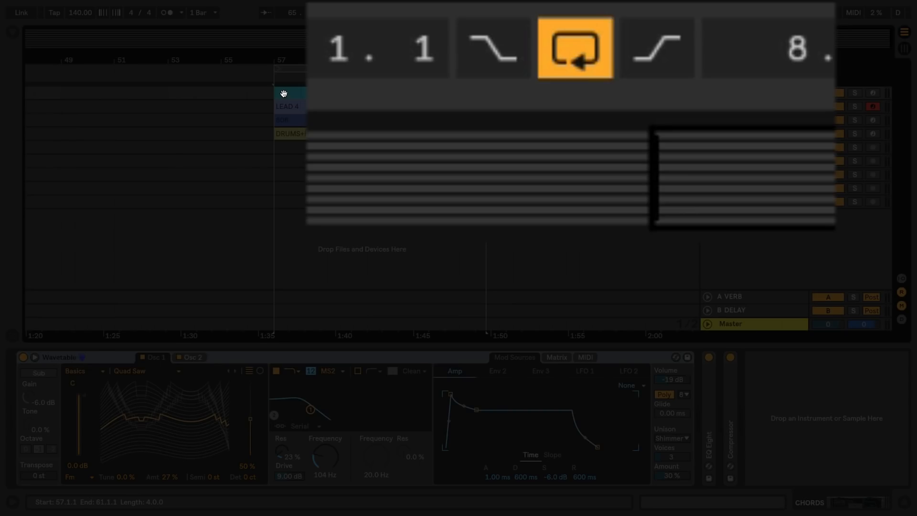
{"action": "left_click", "coordinate": [308, 201]}
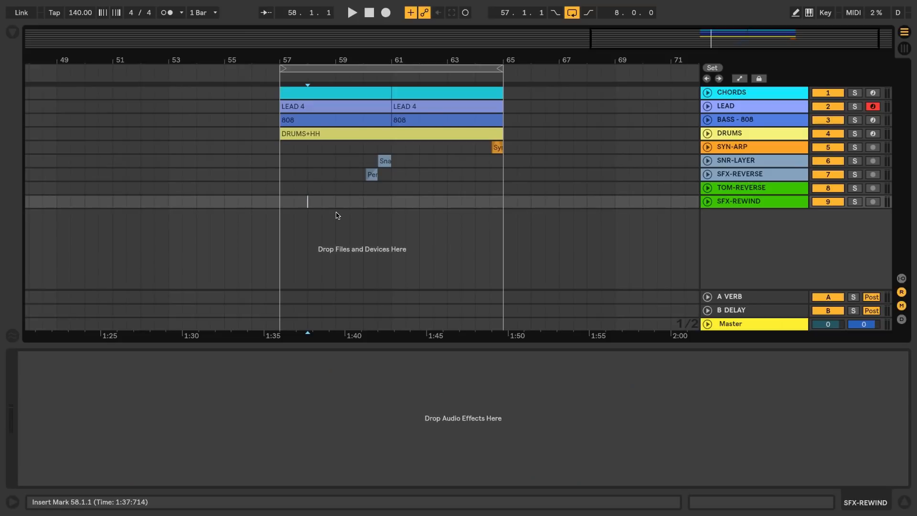
Unfold the BASS - 808 track and place Tom Radio Rip Lo.aif from the SAMPLES collection on TOM-REVERSE at 58.3.1
{"action": "left_click", "coordinate": [707, 120]}
{"action": "left_click", "coordinate": [13, 32]}
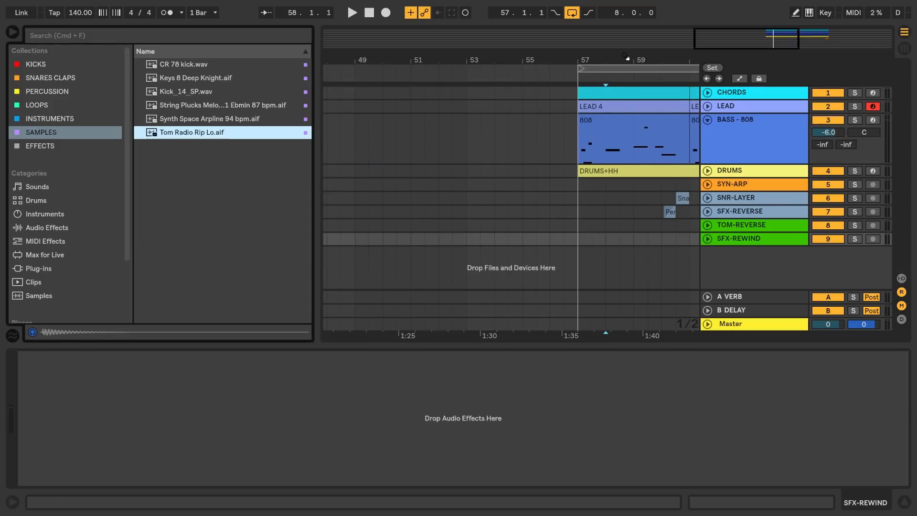
{"action": "left_click_drag", "start_coordinate": [626, 57], "coordinate": [426, 56]}
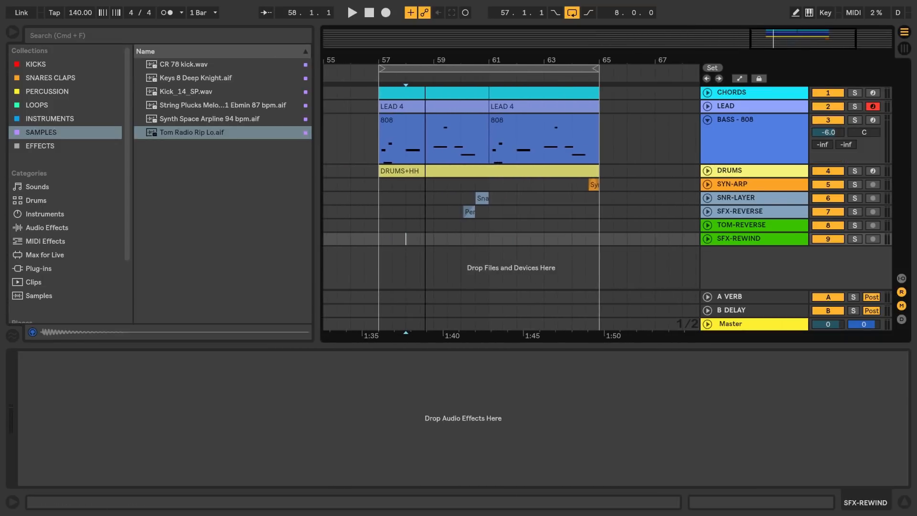
{"action": "left_click", "coordinate": [173, 135]}
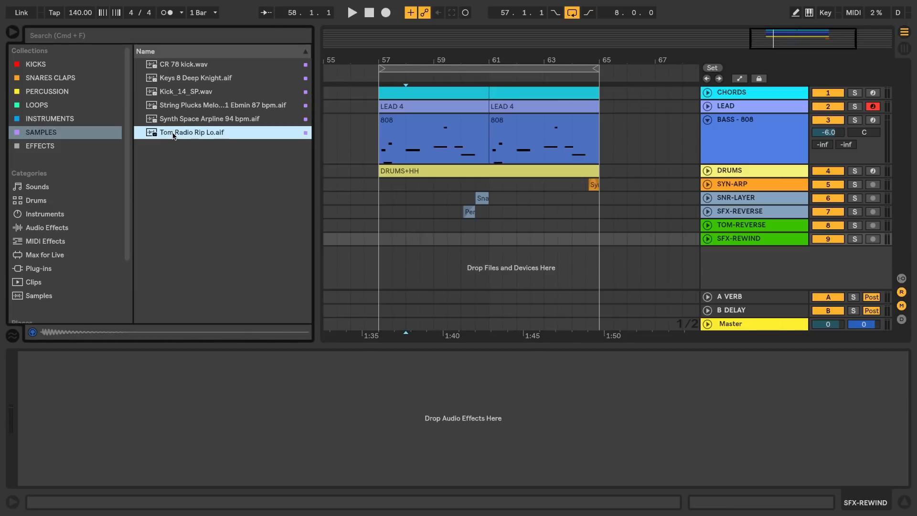
{"action": "left_click_drag", "start_coordinate": [173, 136], "coordinate": [422, 230]}
Unfold and enlarge the TOM-REVERSE track, hide the device view, and reverse the Tom Radio Rip Lo clip
{"action": "left_click", "coordinate": [707, 226]}
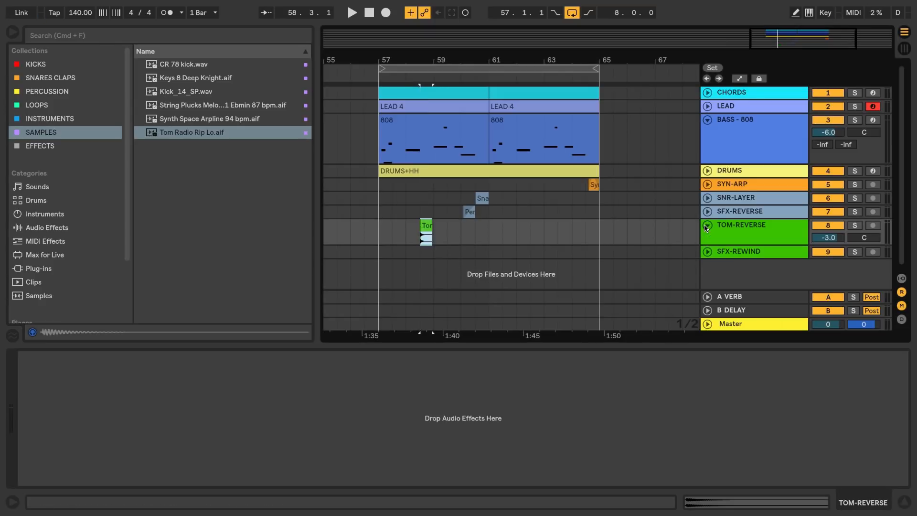
{"action": "left_click_drag", "start_coordinate": [708, 244], "coordinate": [708, 256]}
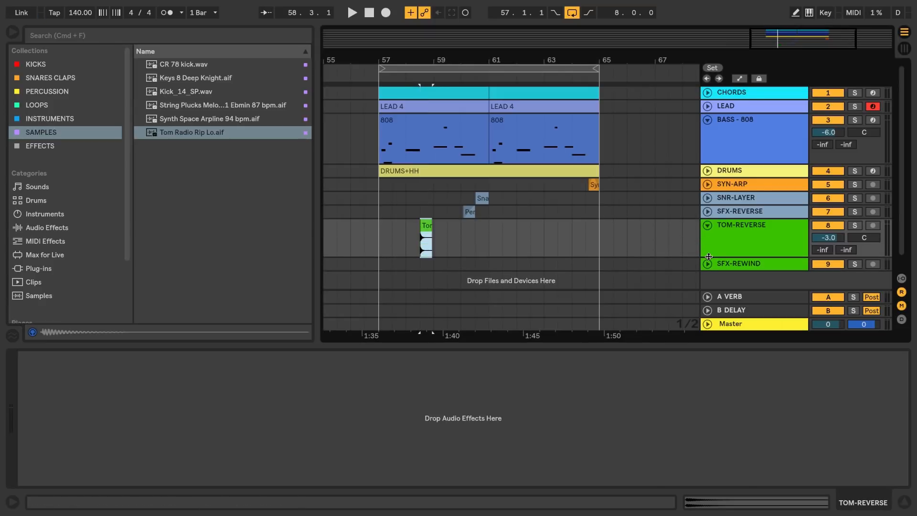
{"action": "key", "text": "super+alt+l"}
{"action": "left_click_drag", "start_coordinate": [423, 62], "coordinate": [463, 133]}
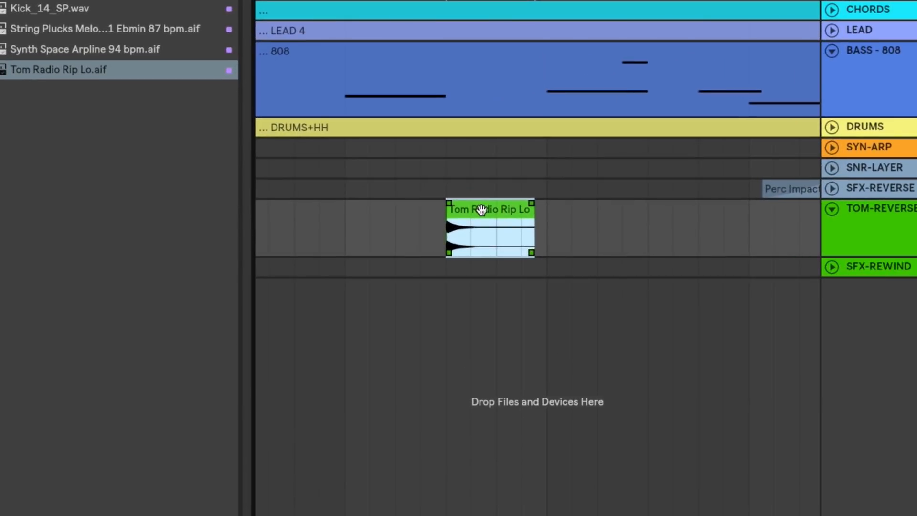
{"action": "key", "text": "r"}
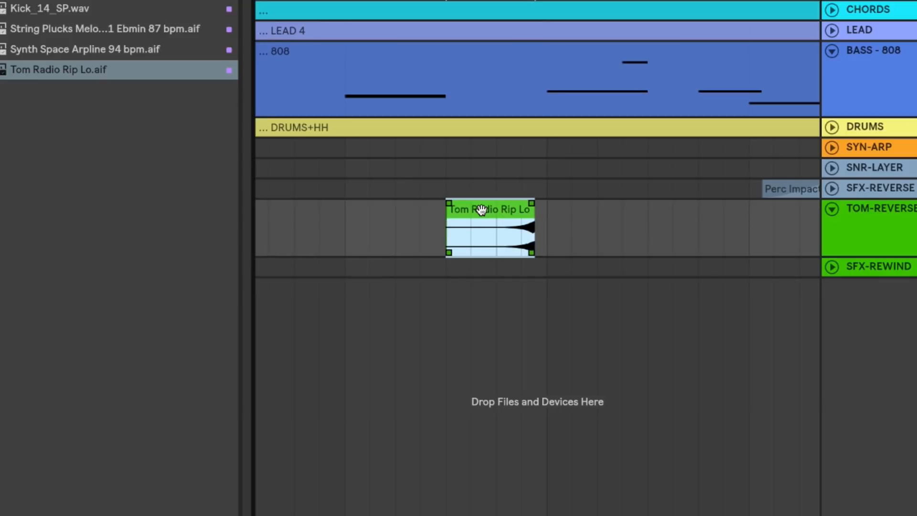
Nudge the reversed tom clip later in fine off-grid steps until it ends at bar 59, where an 808 note starts
{"action": "key", "text": "Right"}
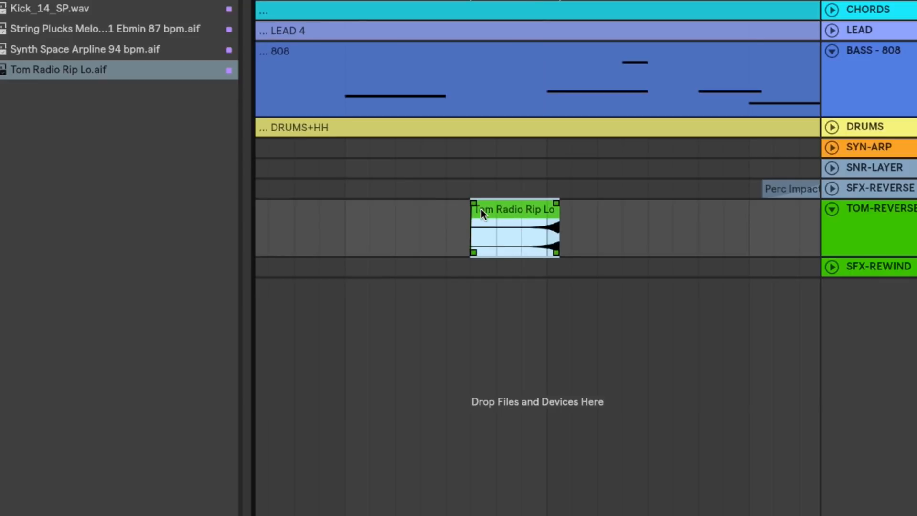
{"action": "key", "text": "Left"}
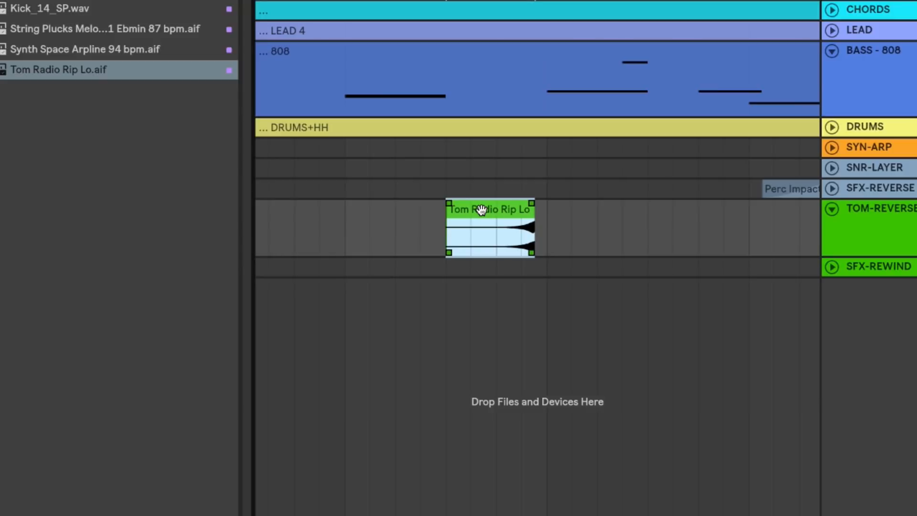
{"action": "key", "text": "alt+Right"}
{"action": "key", "text": "alt+Right"}
{"action": "key", "text": "alt+Right"}
{"action": "key", "text": "alt+Right"}
{"action": "key", "text": "alt+Right"}
{"action": "key", "text": "alt+Right"}
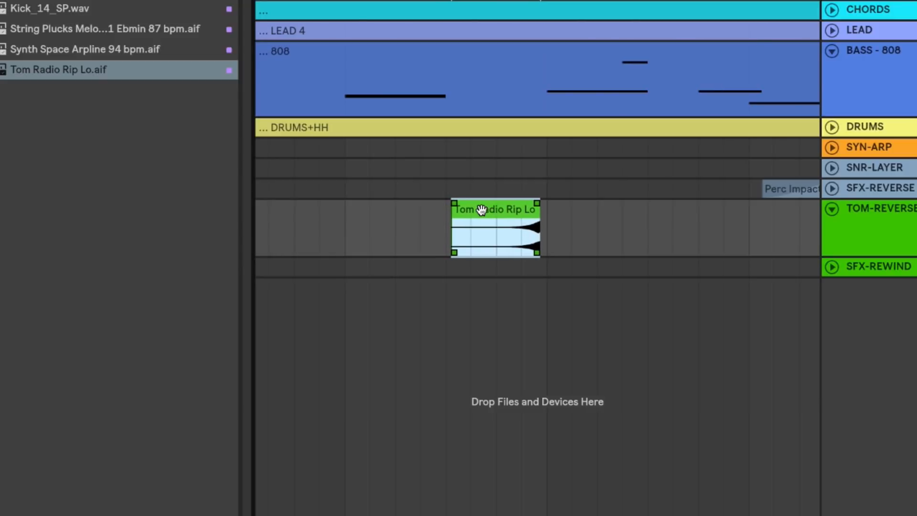
{"action": "key", "text": "alt+Right"}
{"action": "key", "text": "alt+Right"}
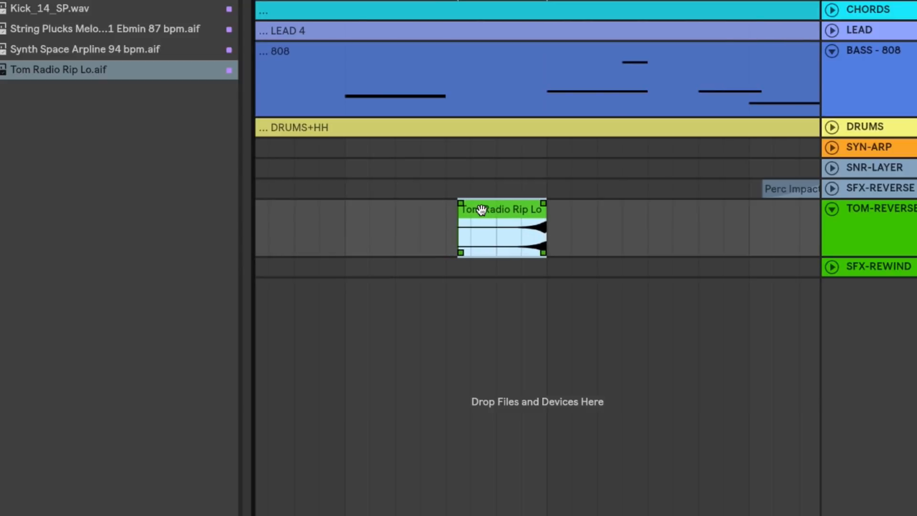
{"action": "key", "text": "alt+Right"}
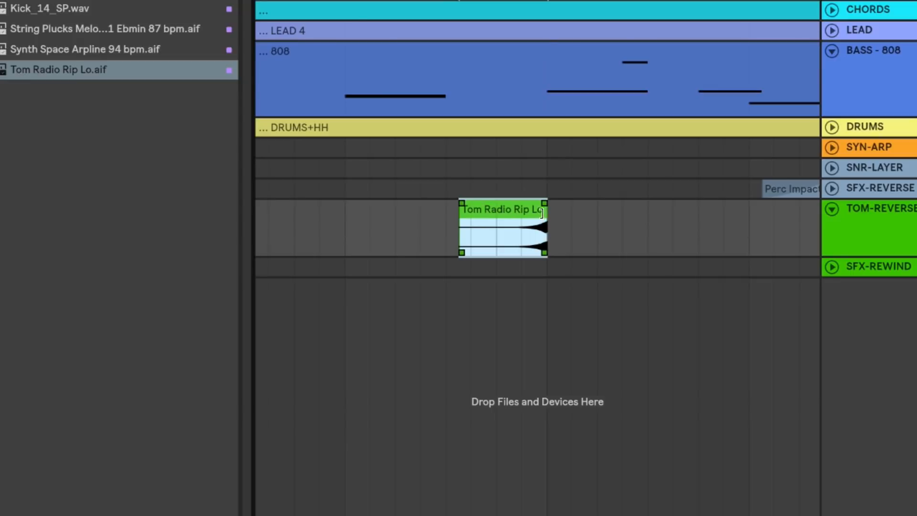
Fine-tune the reversed tom clip's placement against the bar 59 808 note and play back from bar 58
{"action": "left_click_drag", "start_coordinate": [545, 213], "coordinate": [543, 212]}
{"action": "left_click", "coordinate": [343, 231]}
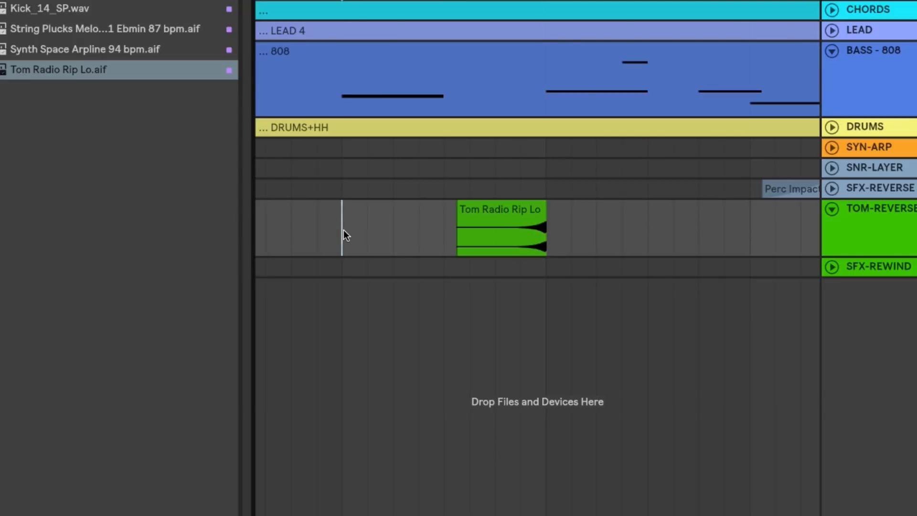
{"action": "key", "text": "space"}
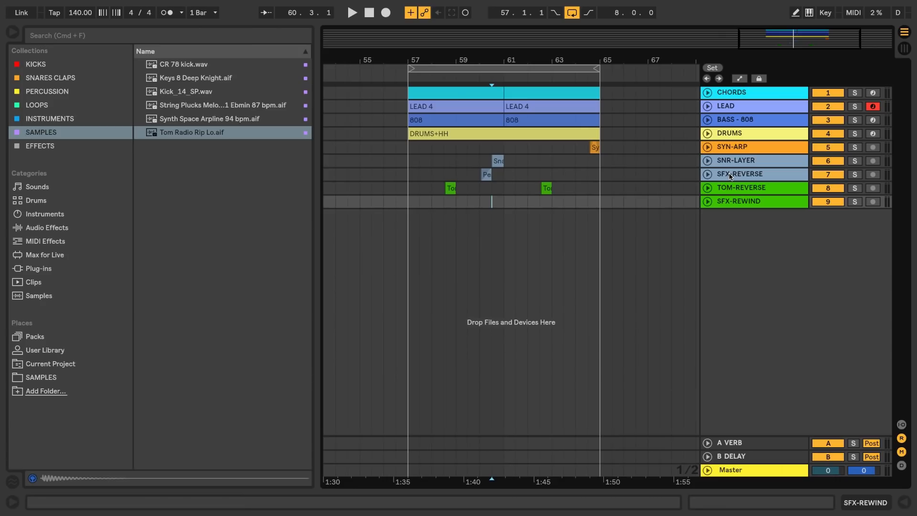
Group the SNR-LAYER and SFX-REVERSE tracks and name the group SNARE-SFX
{"action": "left_click", "coordinate": [731, 173]}
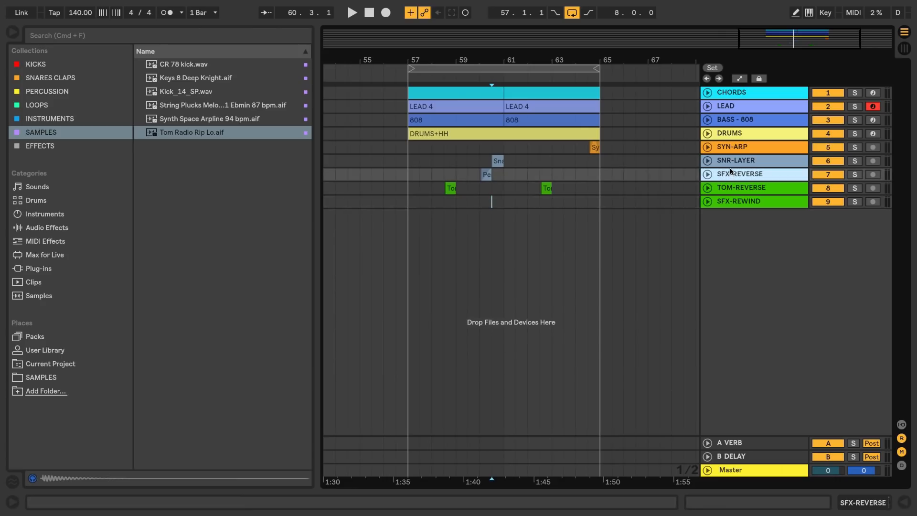
{"action": "left_click", "coordinate": [732, 165]}
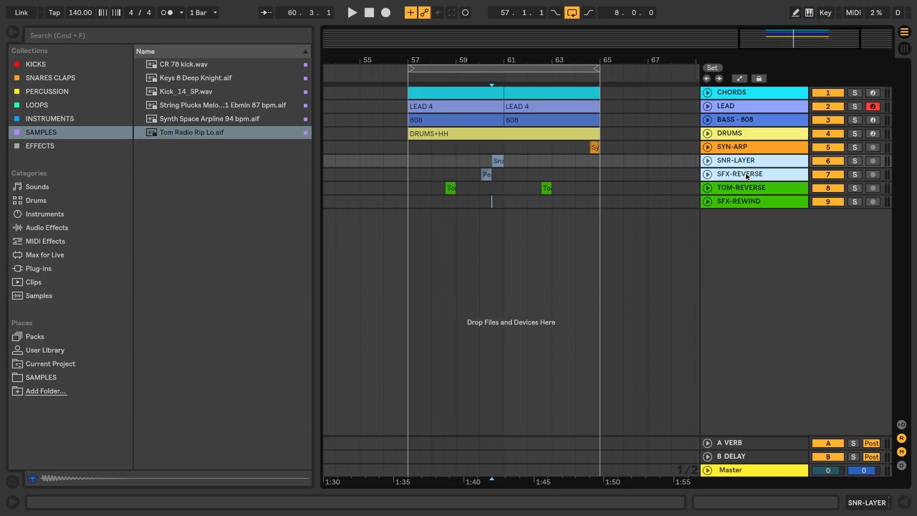
{"action": "key", "text": "super+g"}
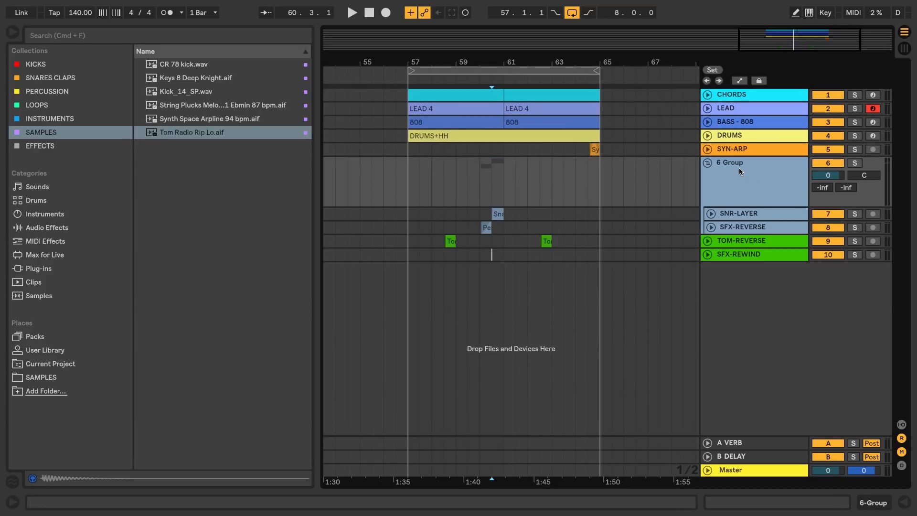
{"action": "key", "text": "Return"}
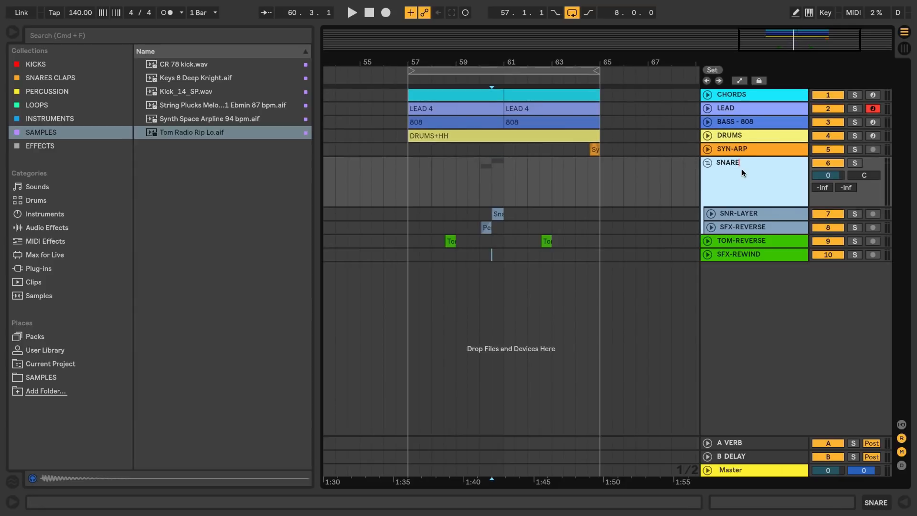
{"action": "type", "text": "X"}
{"action": "key", "text": "Return"}
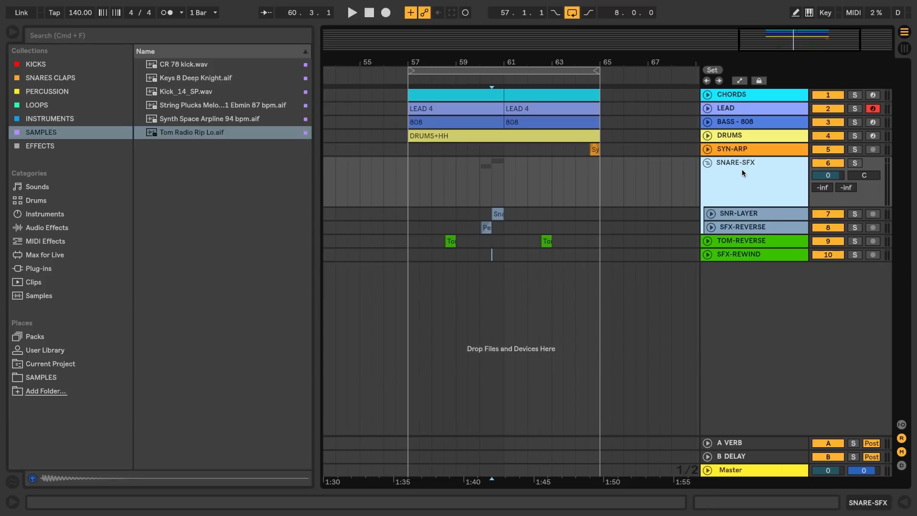
Group SNARE-SFX with the TOM-REVERSE track and name the outer group SFX
{"action": "left_click", "coordinate": [515, 241]}
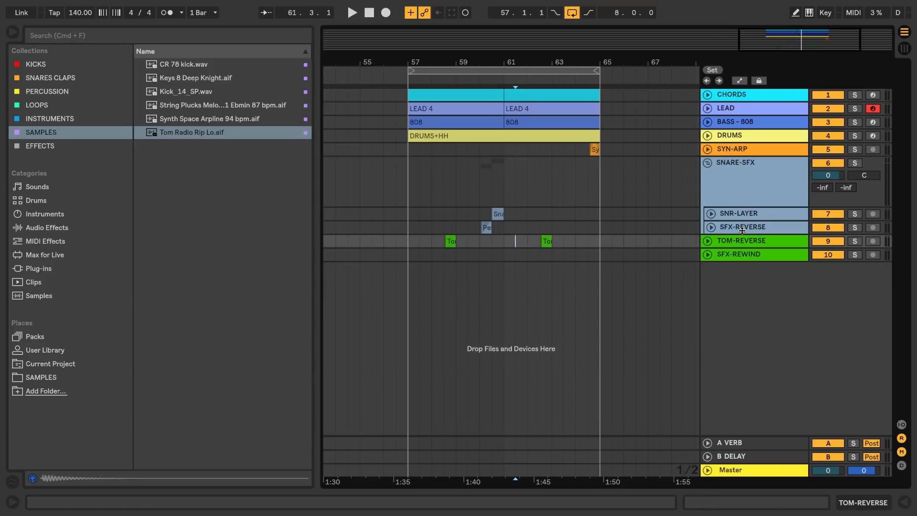
{"action": "left_click", "coordinate": [738, 162]}
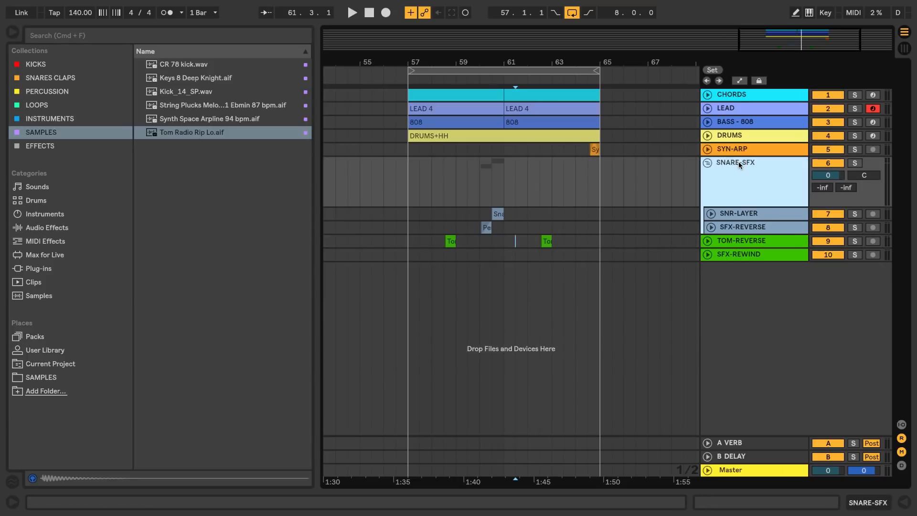
{"action": "left_click", "coordinate": [736, 240]}
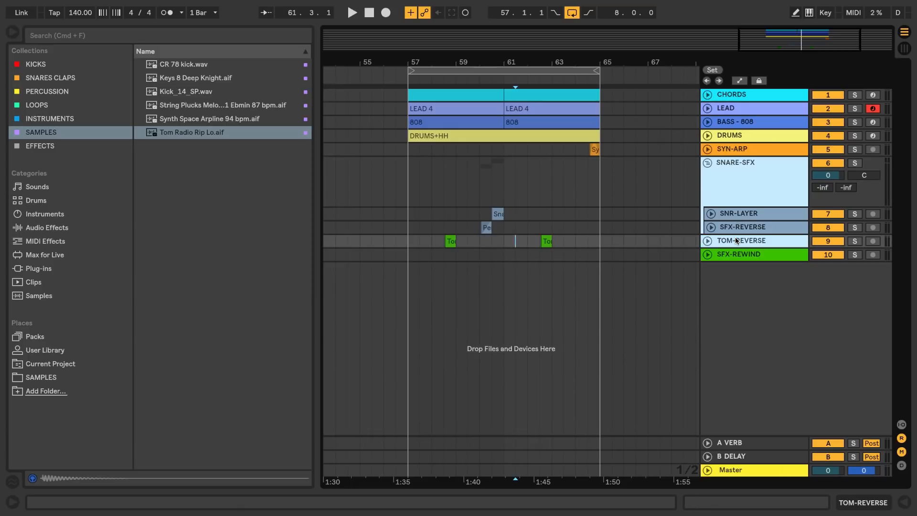
{"action": "key", "text": "super+g"}
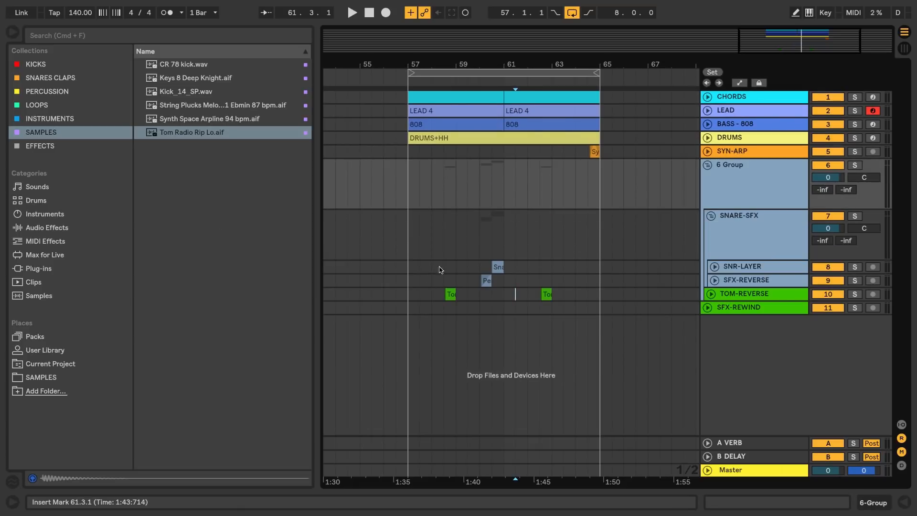
{"action": "left_click", "coordinate": [748, 176]}
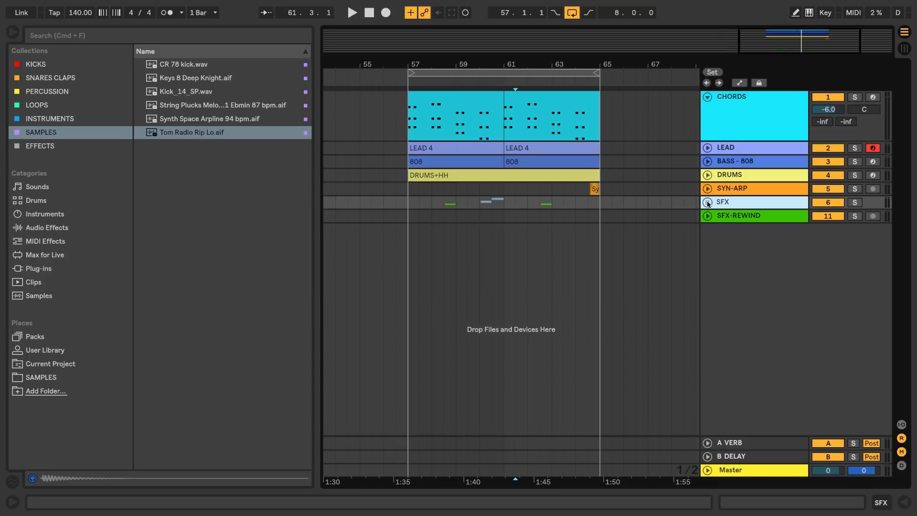
Show the automation lanes and display the Wavetable Filter 1 Freq envelope on the CHORDS track
{"action": "key", "text": "a"}
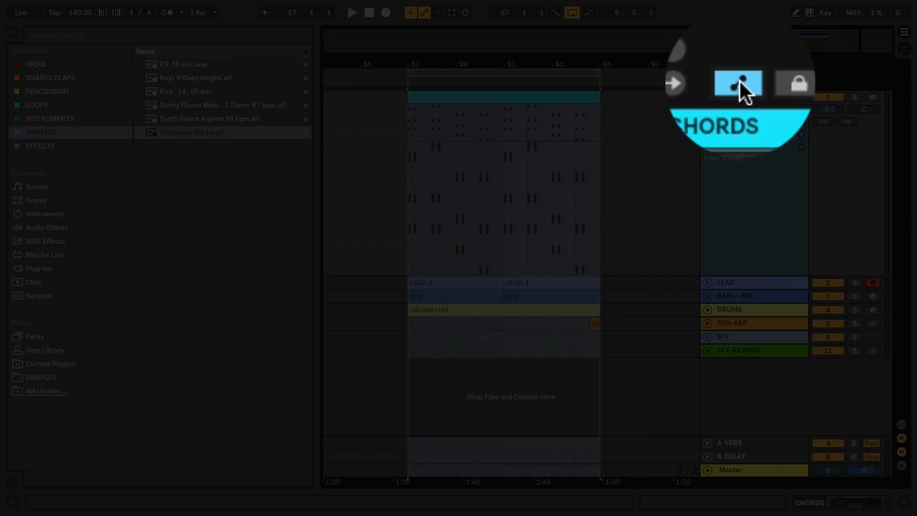
{"action": "left_click", "coordinate": [739, 82]}
{"action": "left_click", "coordinate": [739, 82]}
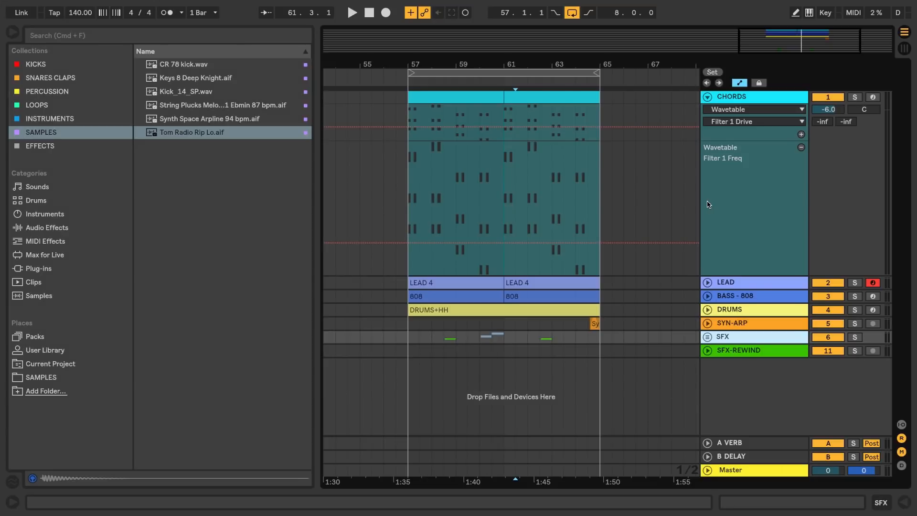
{"action": "double_click", "coordinate": [708, 205]}
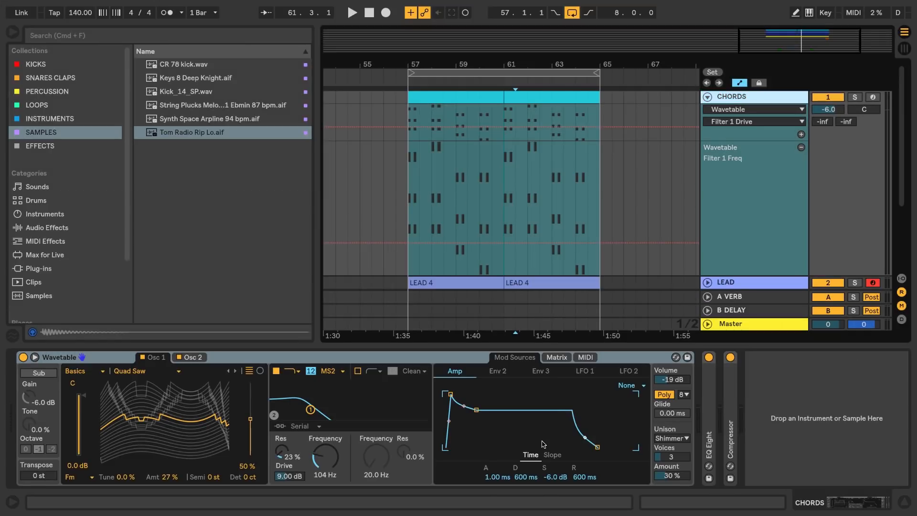
{"action": "left_click", "coordinate": [334, 461]}
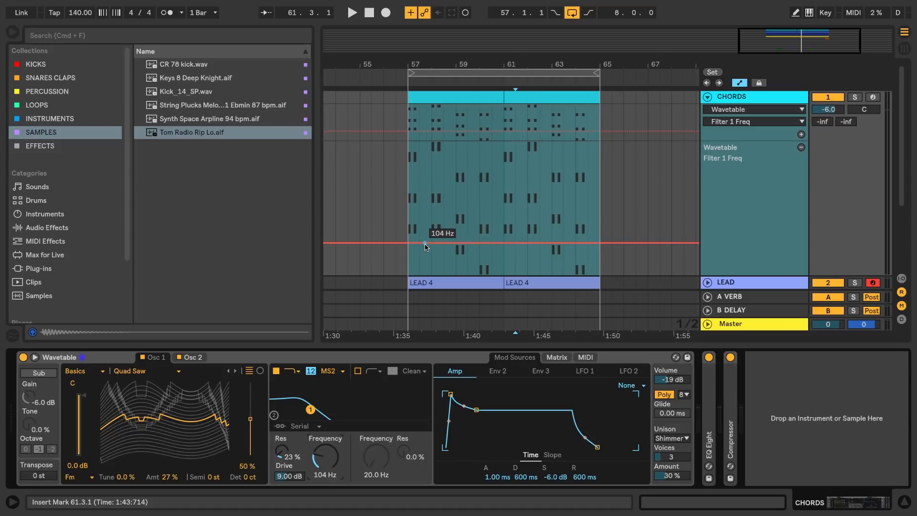
Draw a rising and falling Filter 1 Freq curve with seven breakpoints between bars 57 and 61, ending at 77.1 Hz
{"action": "left_click", "coordinate": [410, 210]}
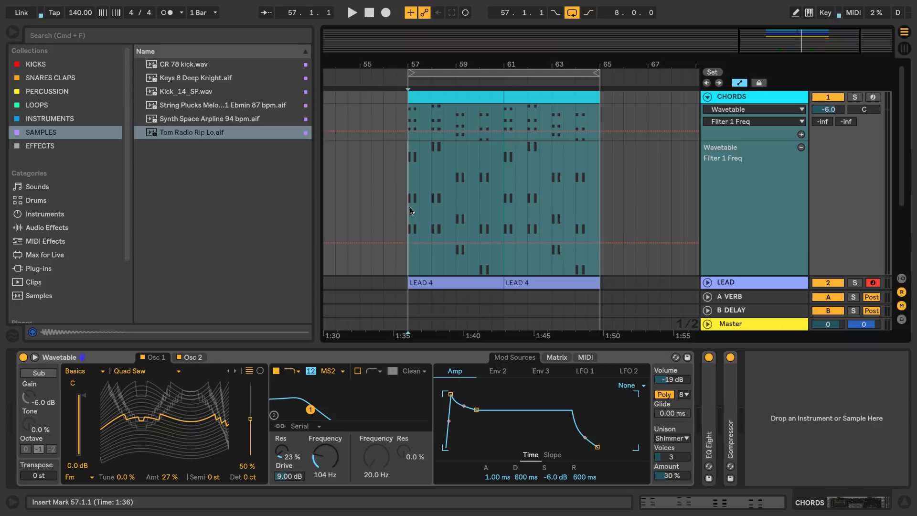
{"action": "double_click", "coordinate": [410, 209]}
{"action": "double_click", "coordinate": [431, 250]}
{"action": "double_click", "coordinate": [449, 226]}
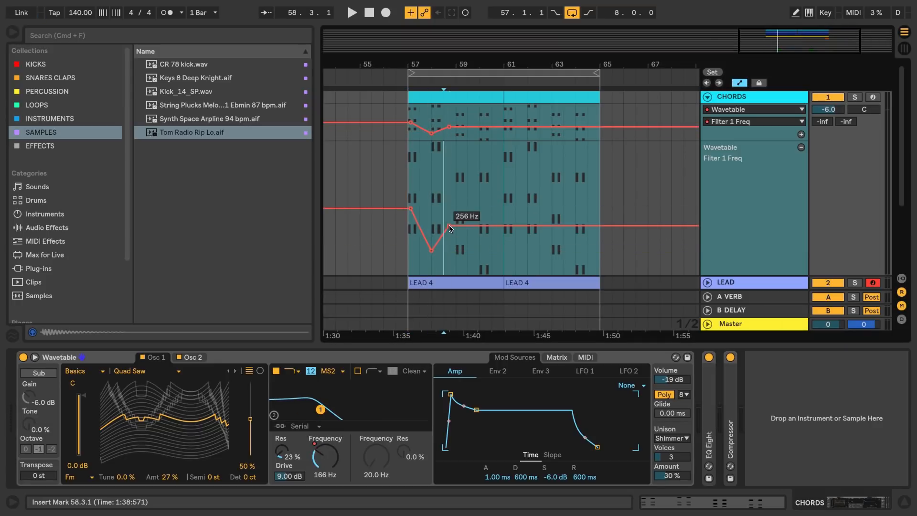
{"action": "double_click", "coordinate": [461, 246]}
{"action": "double_click", "coordinate": [475, 239]}
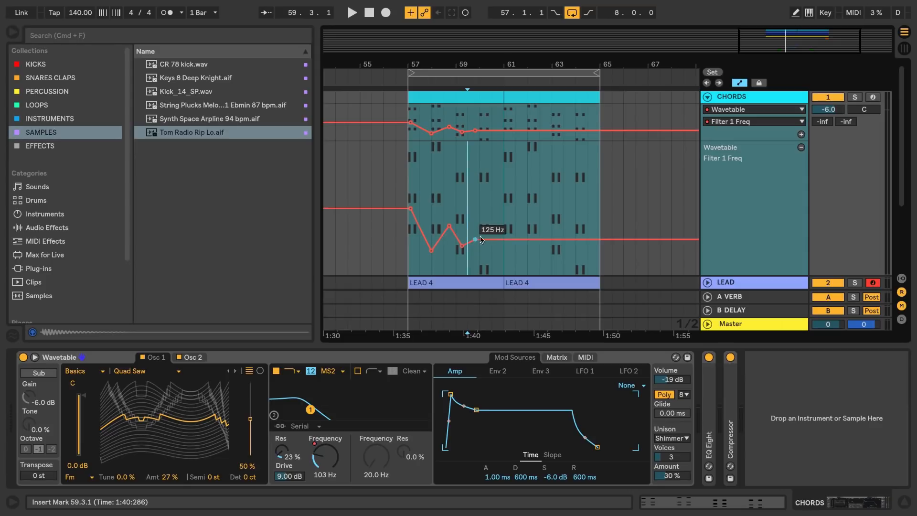
{"action": "double_click", "coordinate": [491, 224]}
{"action": "double_click", "coordinate": [504, 248]}
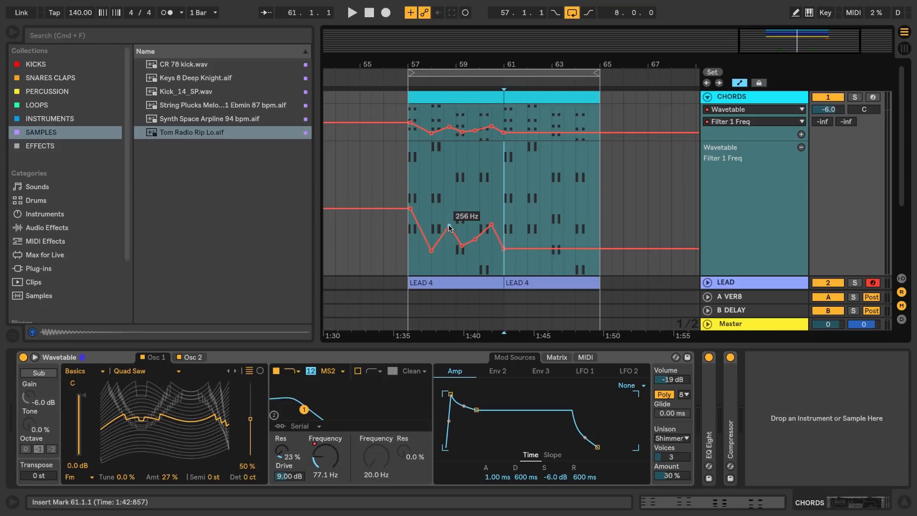
{"action": "left_click_drag", "start_coordinate": [449, 228], "coordinate": [443, 229]}
Select the filter automation from bar 57 to 61 and try shifting a copy later along the timeline in half-bar steps
{"action": "left_click_drag", "start_coordinate": [406, 255], "coordinate": [496, 255]}
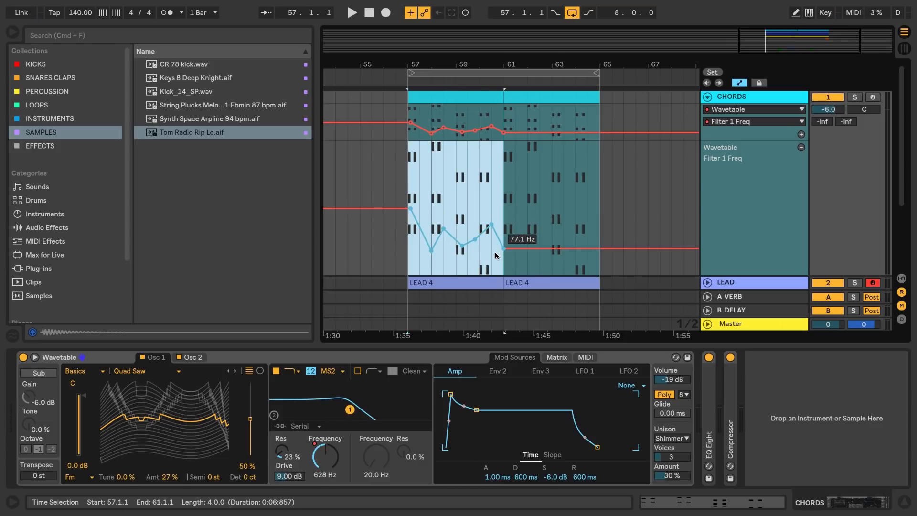
{"action": "key", "text": "Right"}
{"action": "key", "text": "Right"}
{"action": "key", "text": "Right"}
{"action": "key", "text": "Right"}
{"action": "key", "text": "Right"}
{"action": "key", "text": "Right"}
{"action": "key", "text": "Right"}
{"action": "key", "text": "Right"}
{"action": "key", "text": "Right"}
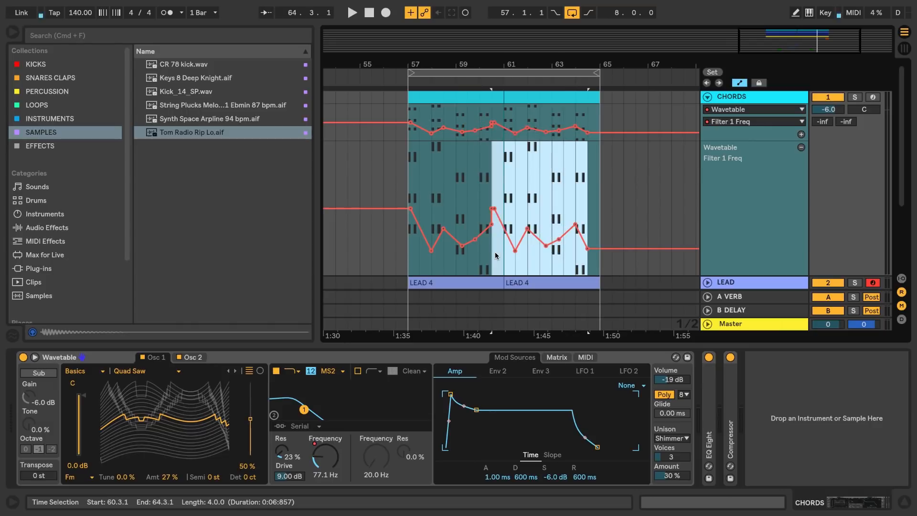
{"action": "key", "text": "Right"}
Lower the filter curve between bars 57 and 61 and reposition its breakpoint near bar 59 slightly earlier and higher
{"action": "mouse_move", "coordinate": [495, 255]}
{"action": "left_mouse_down"}
{"action": "mouse_move", "coordinate": [495, 264]}
{"action": "mouse_move", "coordinate": [495, 230]}
{"action": "mouse_move", "coordinate": [495, 267]}
{"action": "left_mouse_up"}
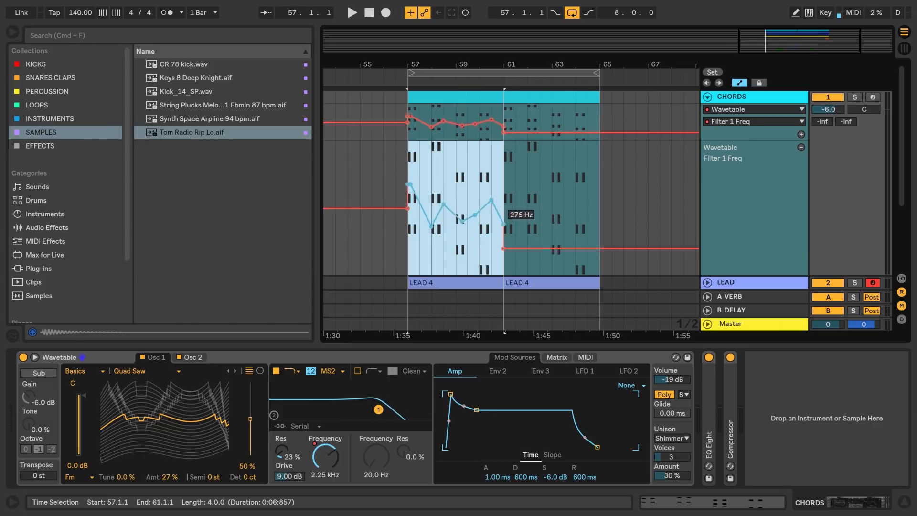
{"action": "left_click", "coordinate": [467, 258]}
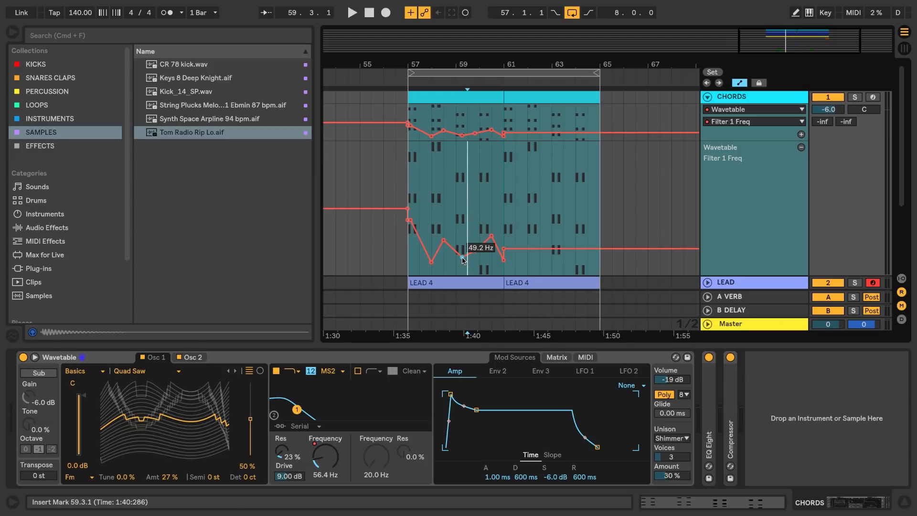
{"action": "left_click_drag", "start_coordinate": [462, 257], "coordinate": [431, 261]}
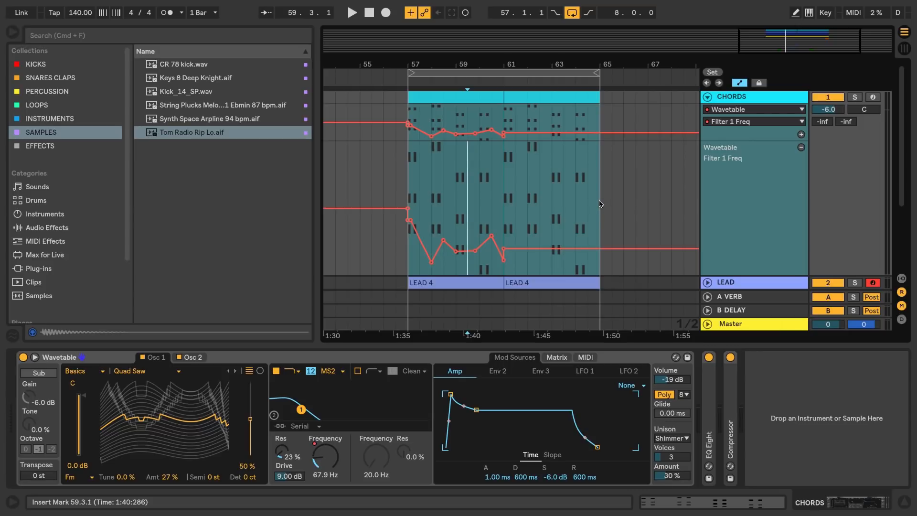
Select bars 57 to 65 on CHORDS, switch Lock Envelopes on and off, and leave automation mode
{"action": "left_click_drag", "start_coordinate": [600, 205], "coordinate": [409, 197]}
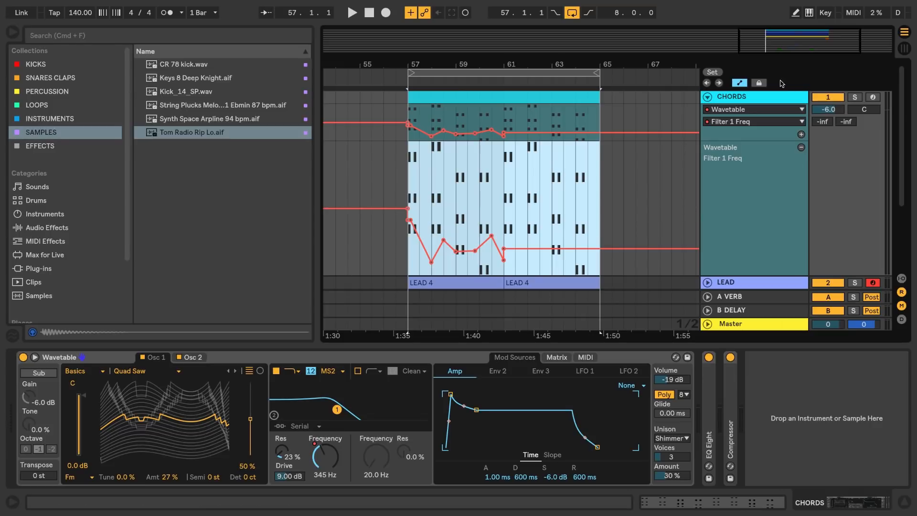
{"action": "left_click", "coordinate": [762, 84]}
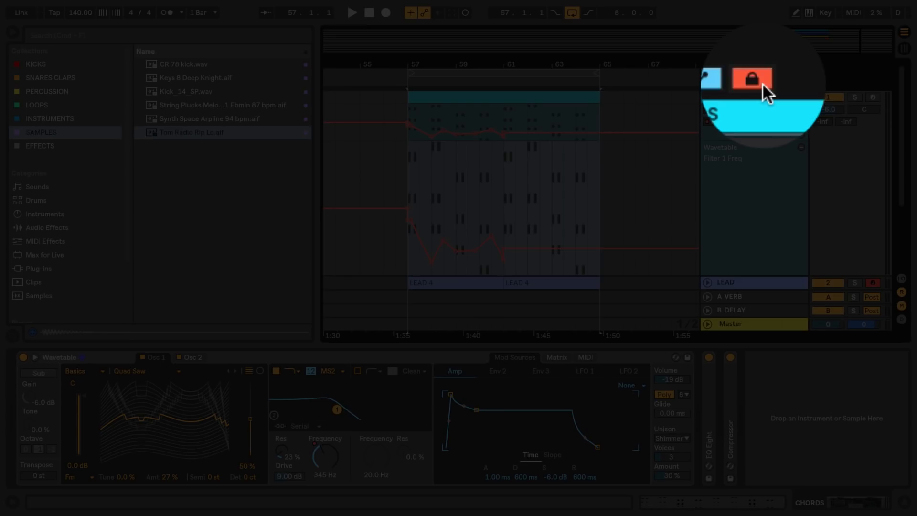
{"action": "left_click", "coordinate": [762, 84]}
{"action": "key", "text": "super+m"}
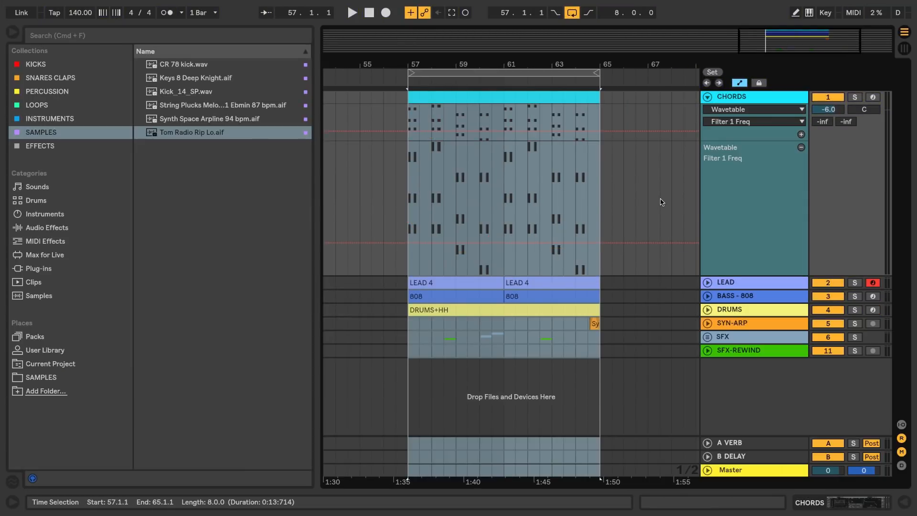
{"action": "key", "text": "m"}
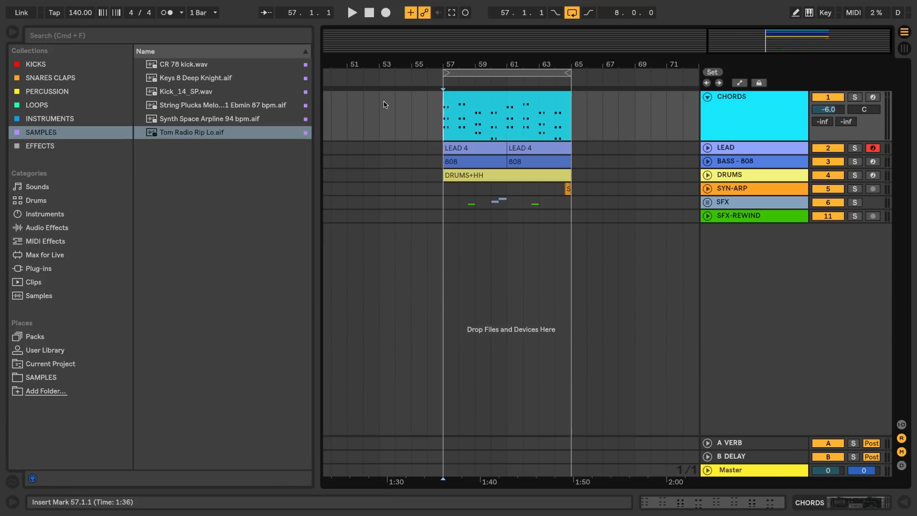
Create a one-bar MIDI clip at bar 53 on CHORDS holding C3, D#3 and G3, extended across the bar with Legato
{"action": "double_click", "coordinate": [383, 103]}
{"action": "double_click", "coordinate": [315, 435]}
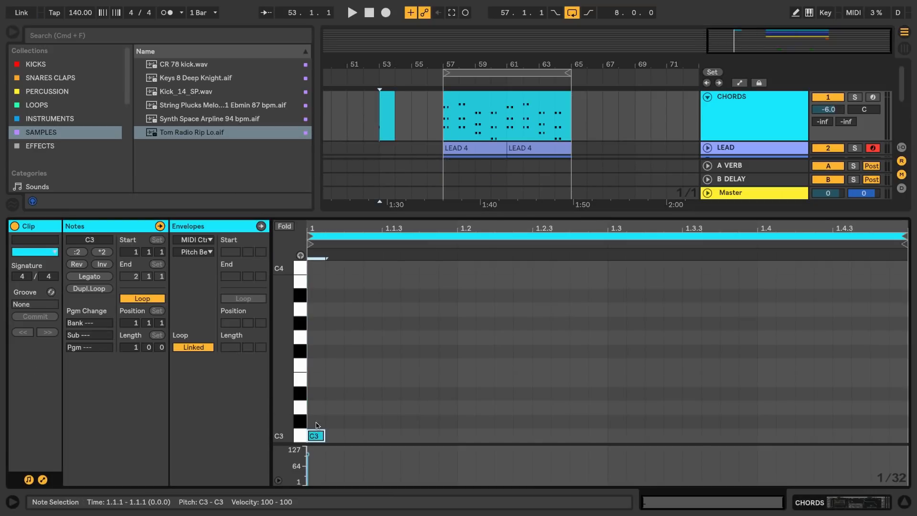
{"action": "double_click", "coordinate": [316, 394]}
{"action": "double_click", "coordinate": [317, 337]}
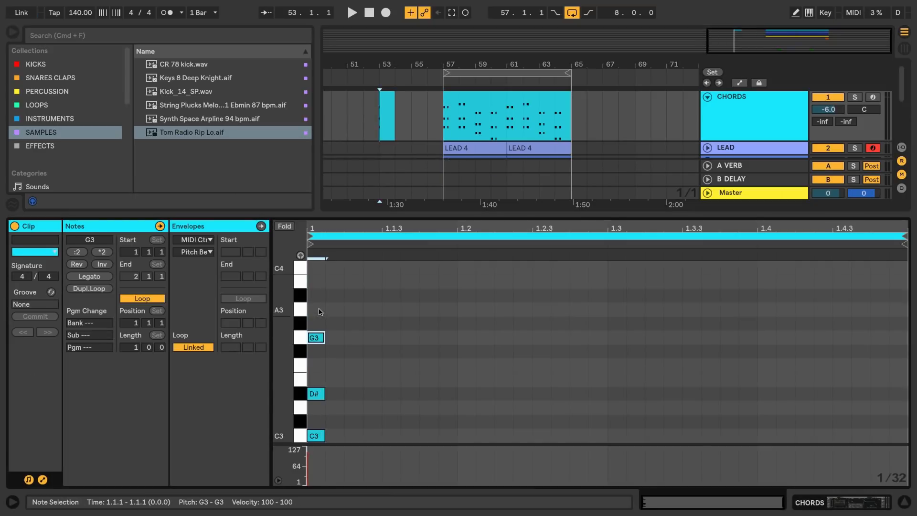
{"action": "left_click_drag", "start_coordinate": [320, 311], "coordinate": [311, 438]}
{"action": "left_click", "coordinate": [90, 276]}
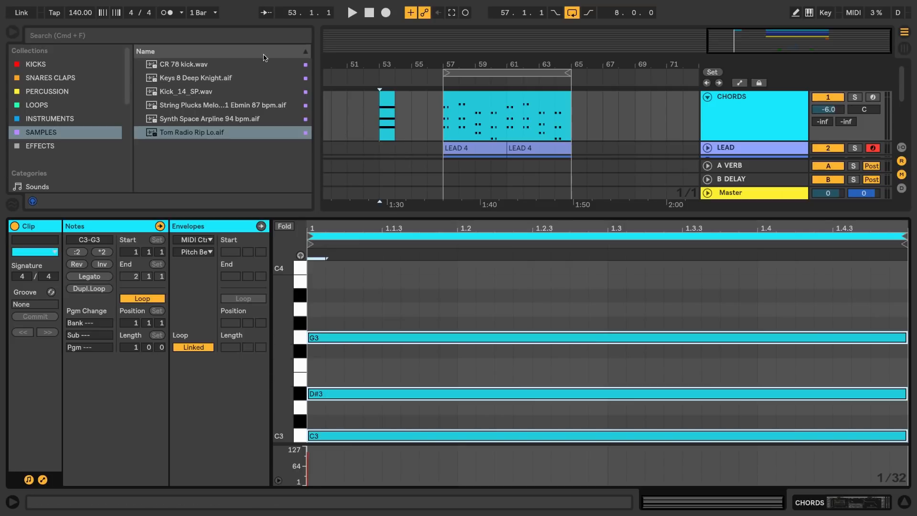
Play the bar 53 chord clip from its start and again from 53.3.1
{"action": "left_click_drag", "start_coordinate": [380, 63], "coordinate": [380, 133]}
{"action": "key", "text": "space"}
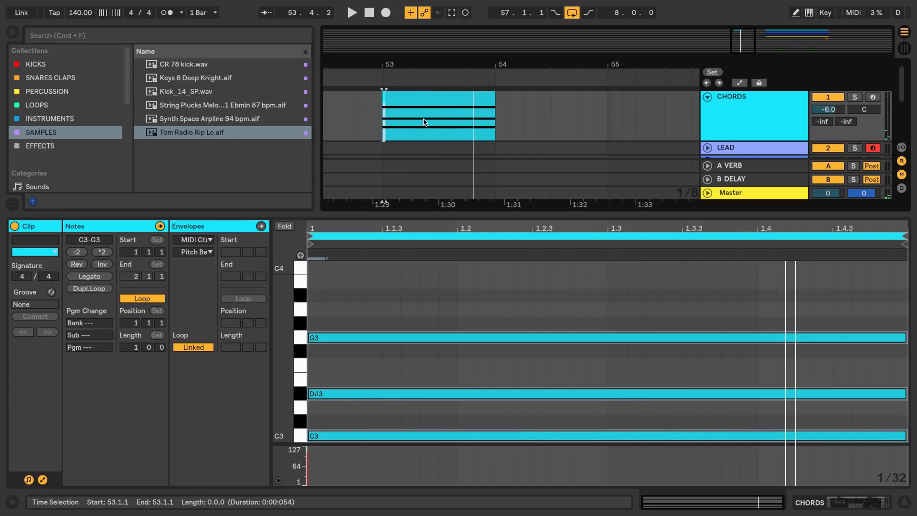
{"action": "left_click", "coordinate": [439, 122]}
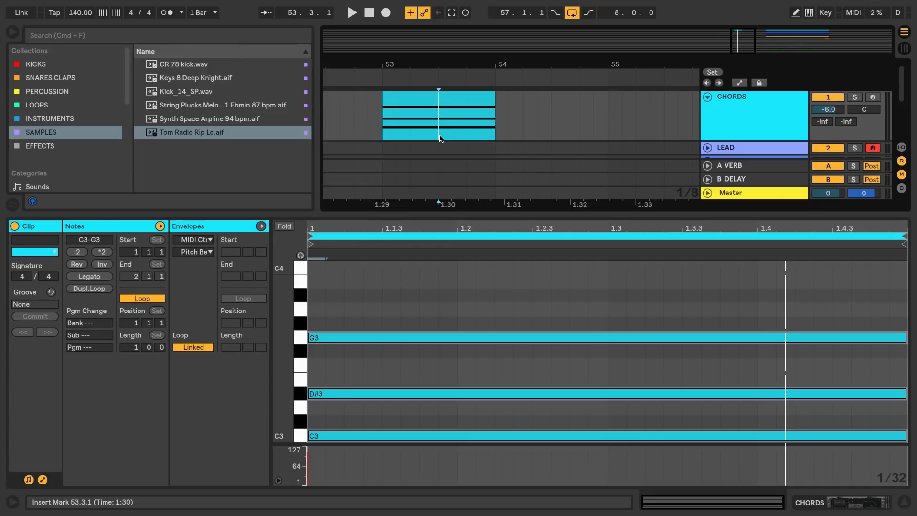
{"action": "key", "text": "space"}
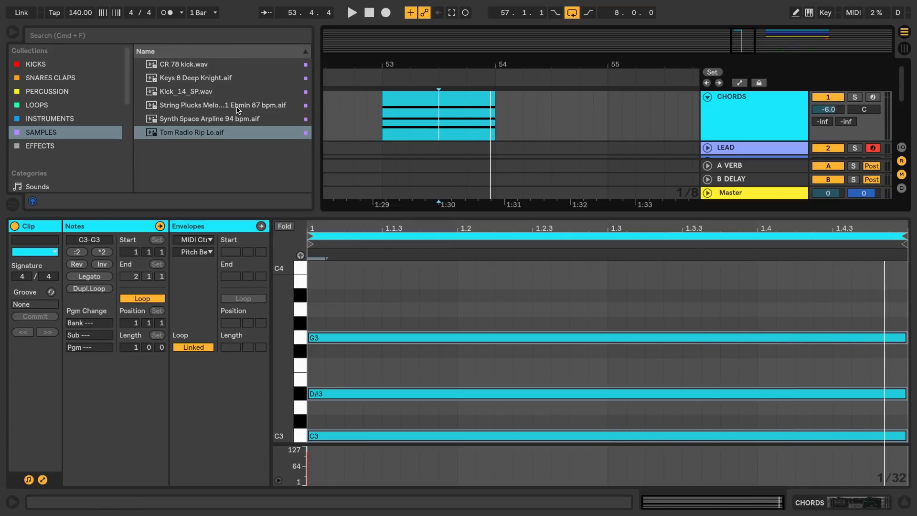
{"action": "mouse_move", "coordinate": [149, 3]}
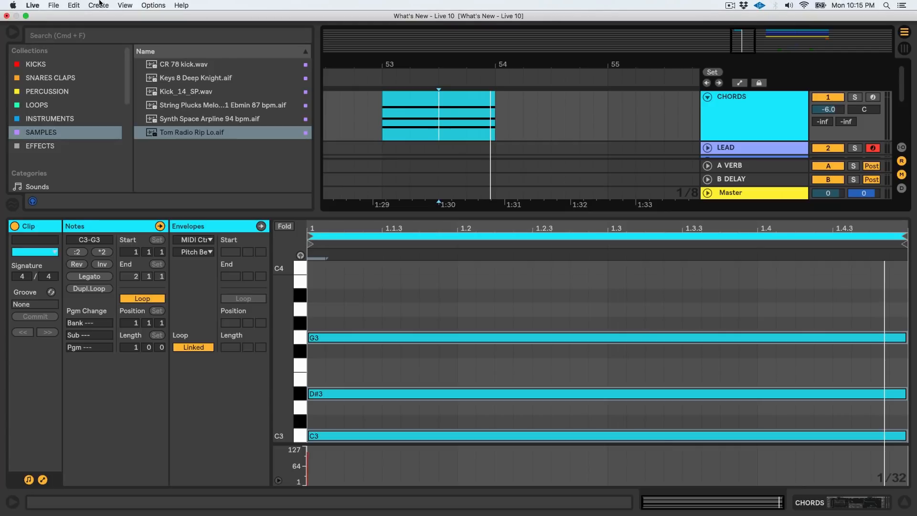
{"action": "left_click", "coordinate": [150, 4]}
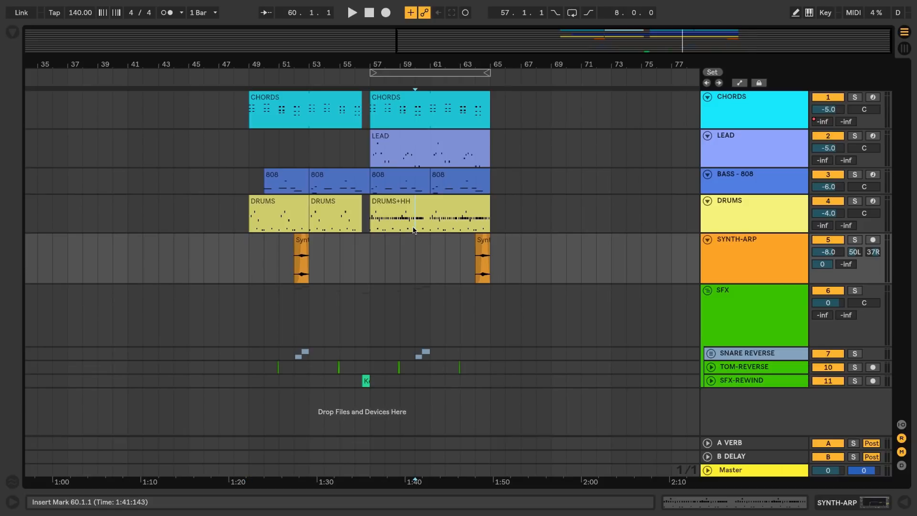
Split the DRUMS+HH clip around the one-bar selection from bar 60 to bar 61
{"action": "left_click_drag", "start_coordinate": [415, 231], "coordinate": [427, 234]}
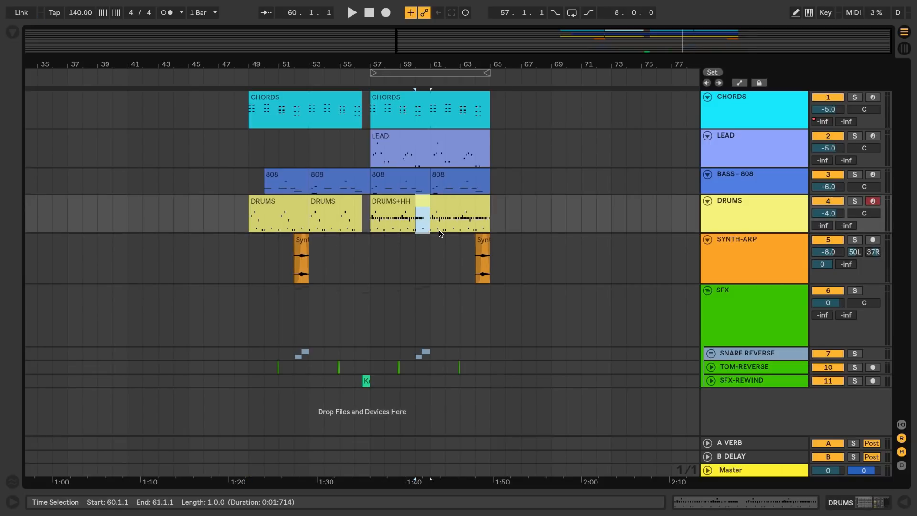
{"action": "key", "text": "ctrl+e"}
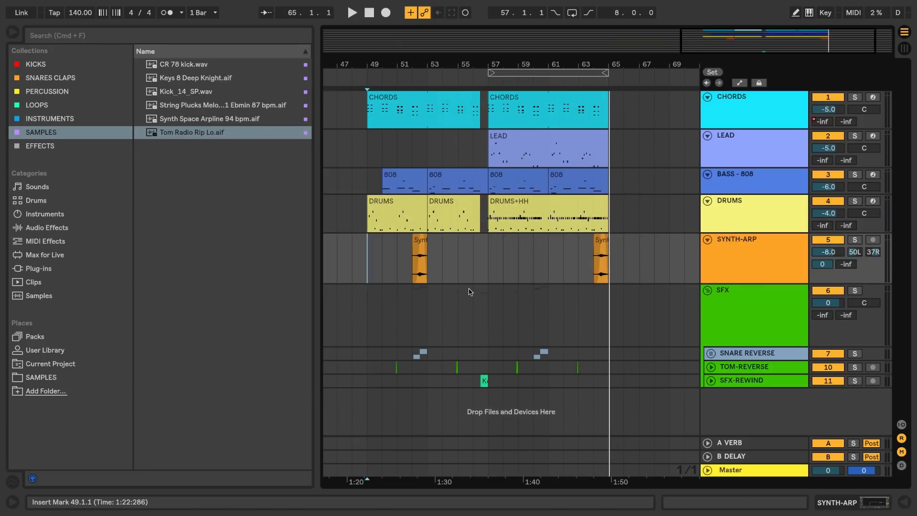
Set the audio input device to Universal Audio Apollo Thunderbolt in the audio preferences
{"action": "key", "text": "super+comma"}
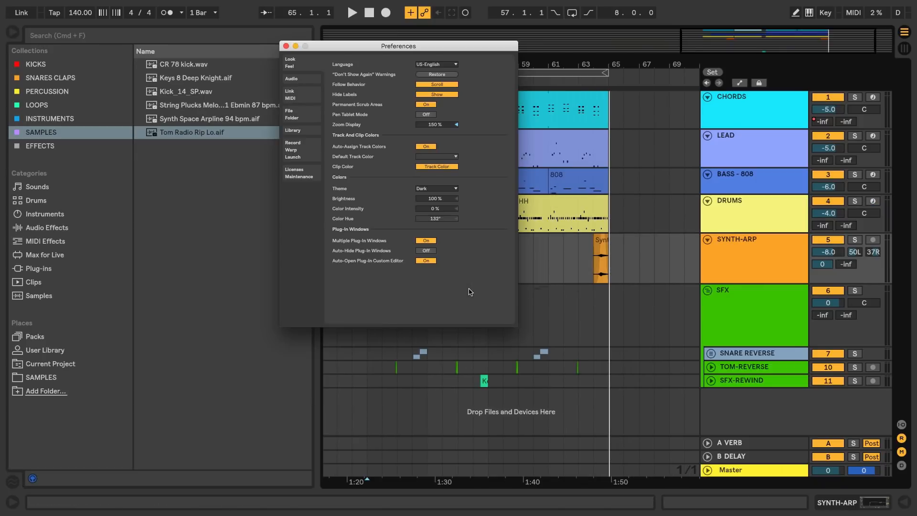
{"action": "left_click_drag", "start_coordinate": [319, 46], "coordinate": [392, 104]}
{"action": "left_click", "coordinate": [379, 136]}
{"action": "left_click", "coordinate": [530, 142]}
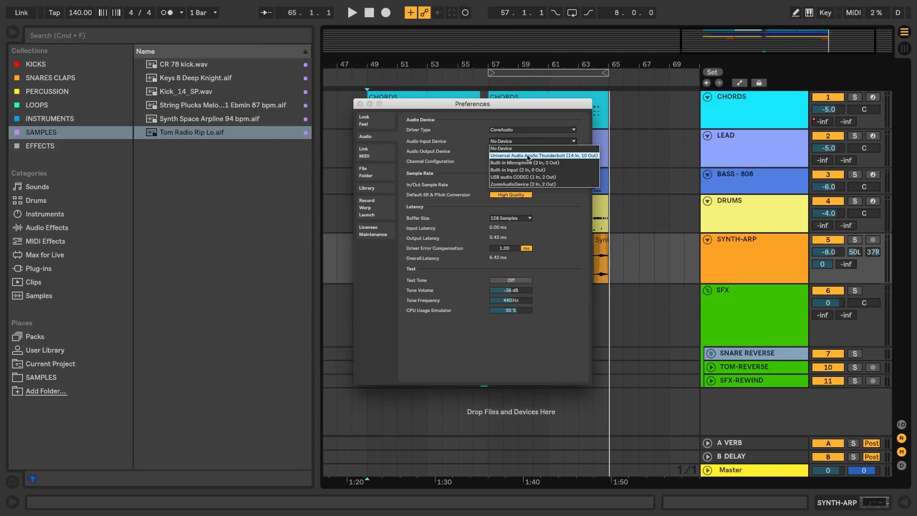
{"action": "left_click", "coordinate": [528, 155]}
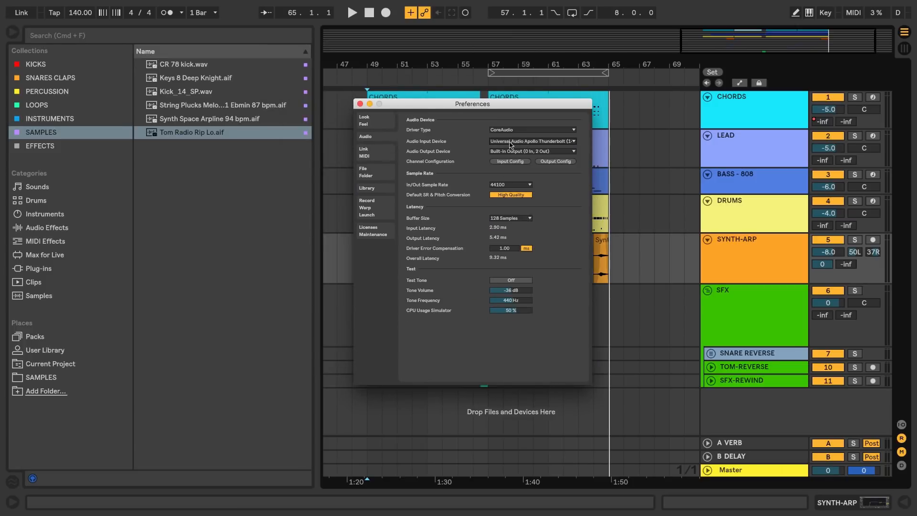
In the input configuration, name inputs 1 & 2 MOOG, then enable mono inputs 3 & 4 and name them MIC
{"action": "left_click", "coordinate": [507, 162]}
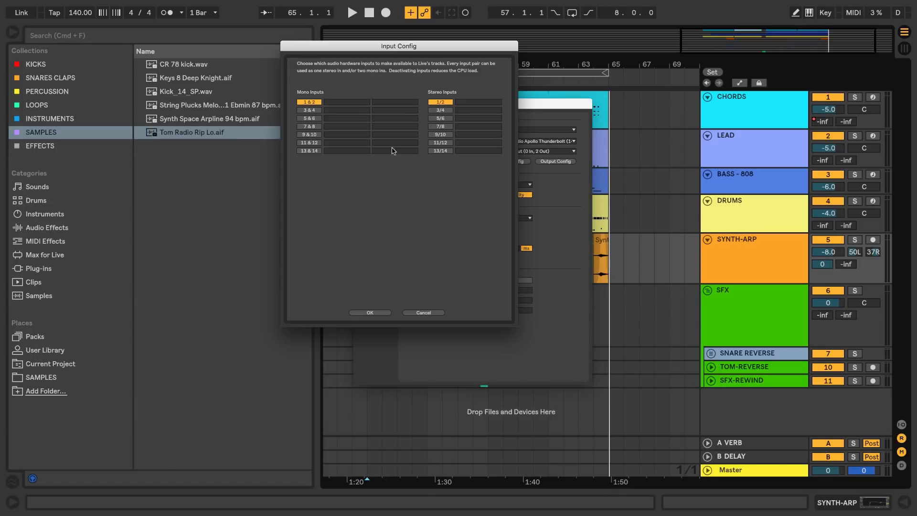
{"action": "left_click", "coordinate": [351, 104]}
{"action": "type", "text": "MOOG"}
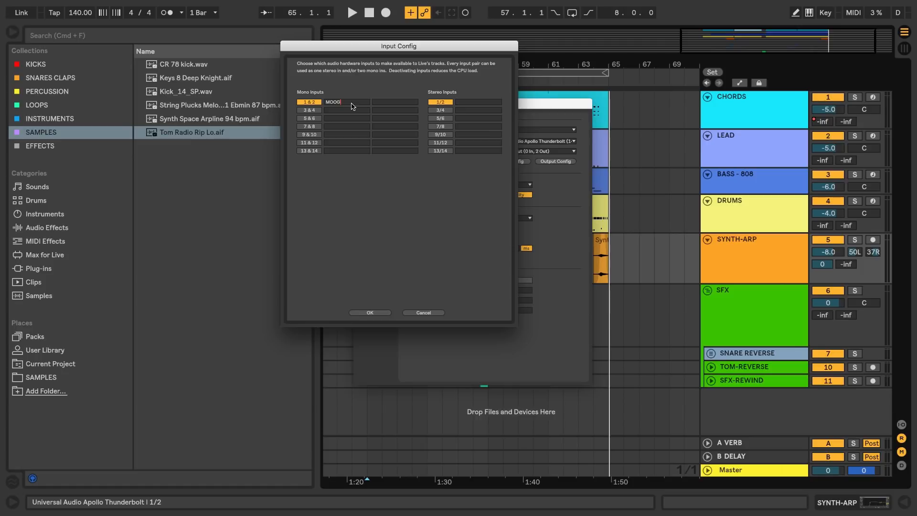
{"action": "left_click", "coordinate": [304, 110]}
{"action": "left_click", "coordinate": [351, 110]}
{"action": "type", "text": "MIC"}
{"action": "left_click", "coordinate": [370, 312]}
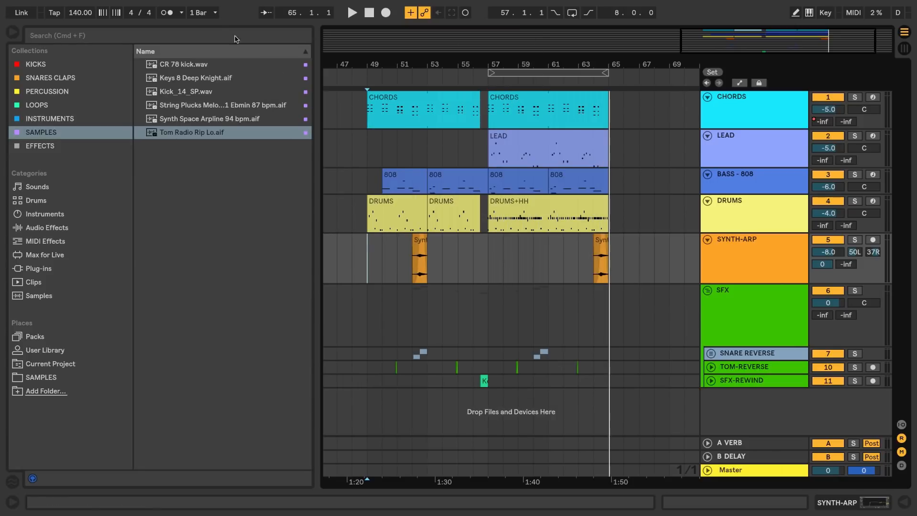
Set the metronome to be enabled only while recording
{"action": "left_click", "coordinate": [181, 13]}
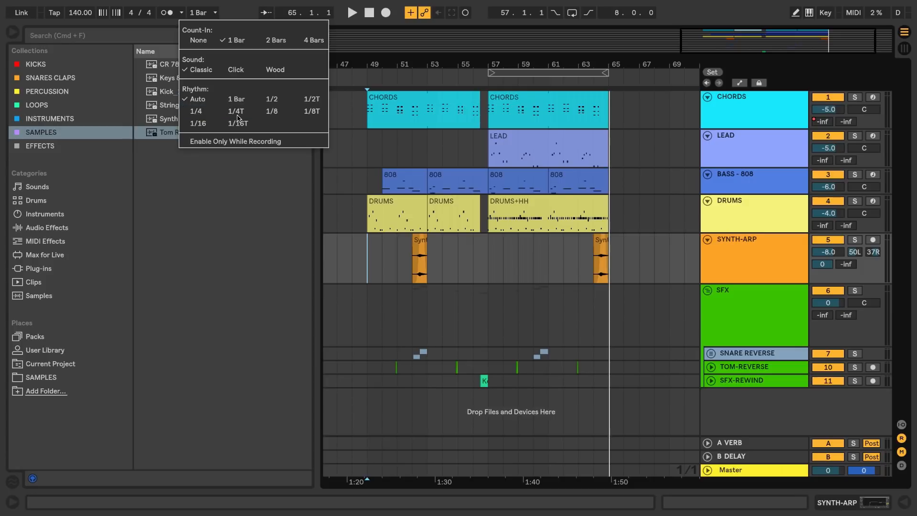
{"action": "left_click", "coordinate": [287, 144]}
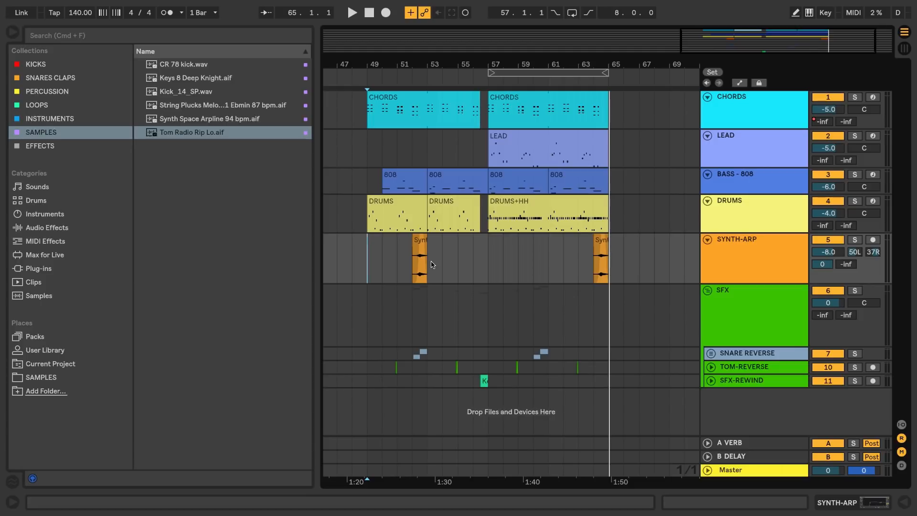
Bring up the audio export settings and turn on MP3 encoding (CBR 320)
{"action": "key", "text": "super+shift+r"}
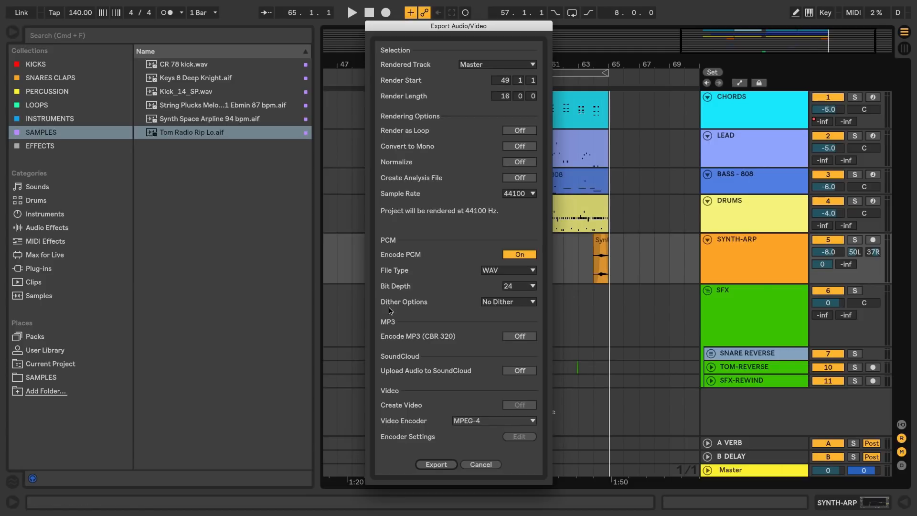
{"action": "left_click", "coordinate": [520, 337]}
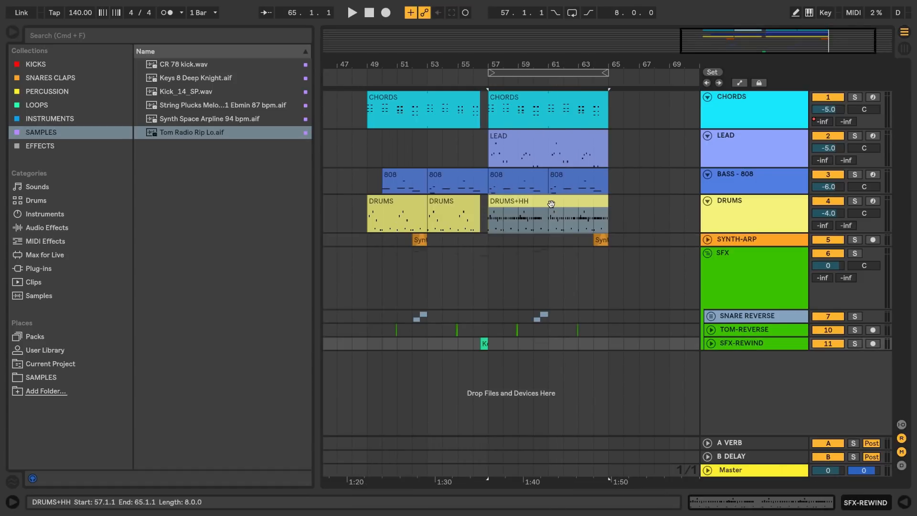
Fold all tracks and move the DRUMS+HH clip onto a new track below SFX, carrying over its Durty Kit and Drum Buss devices
{"action": "left_click", "coordinate": [551, 204]}
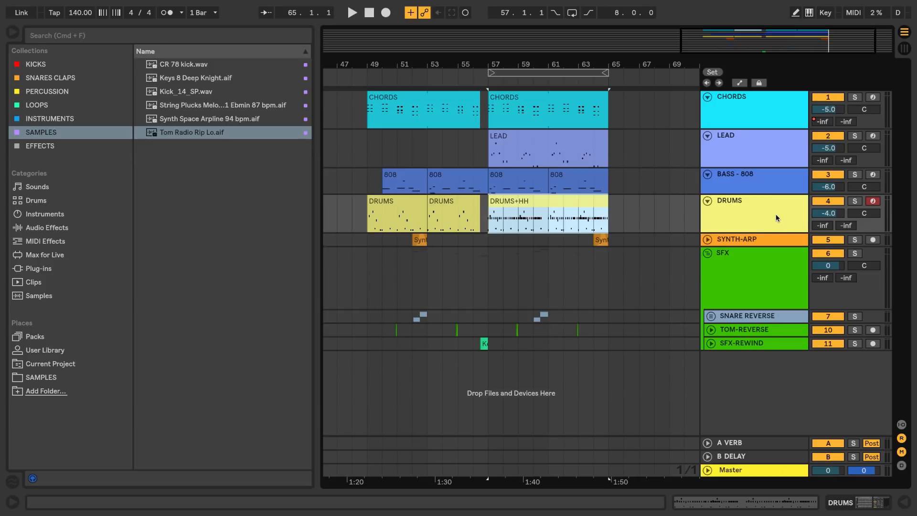
{"action": "double_click", "coordinate": [775, 213]}
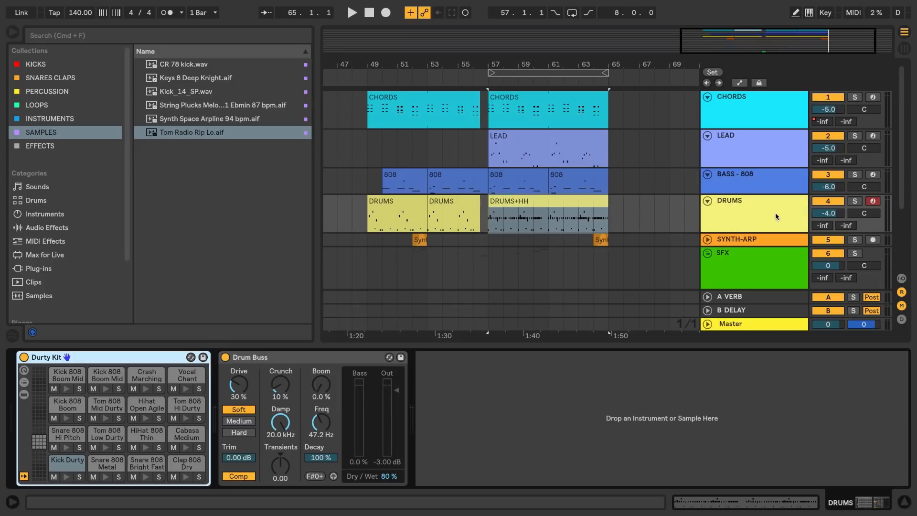
{"action": "left_click", "coordinate": [708, 201], "text": "alt"}
{"action": "left_click_drag", "start_coordinate": [554, 138], "coordinate": [770, 192]}
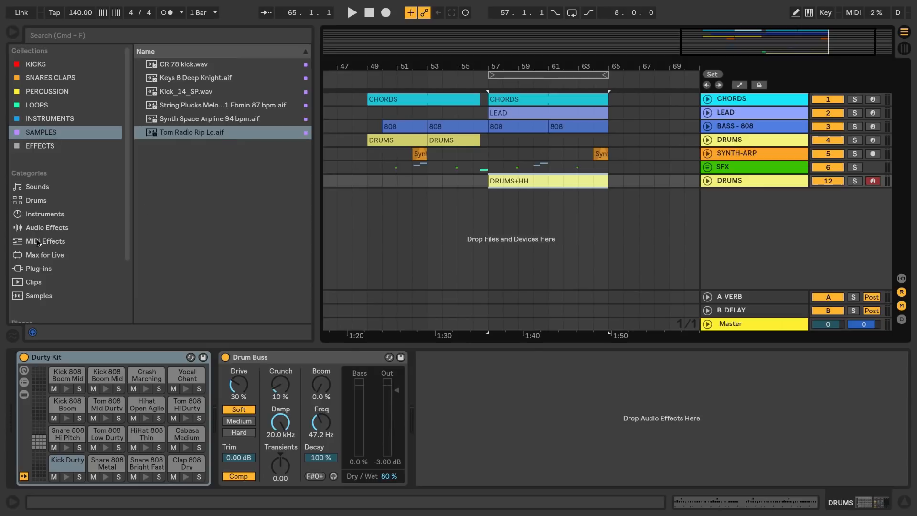
Browse the installed Packs and expand the list of available Packs
{"action": "scroll", "coordinate": [38, 243], "scroll_direction": "down", "scroll_amount": 2}
{"action": "left_click", "coordinate": [48, 309]}
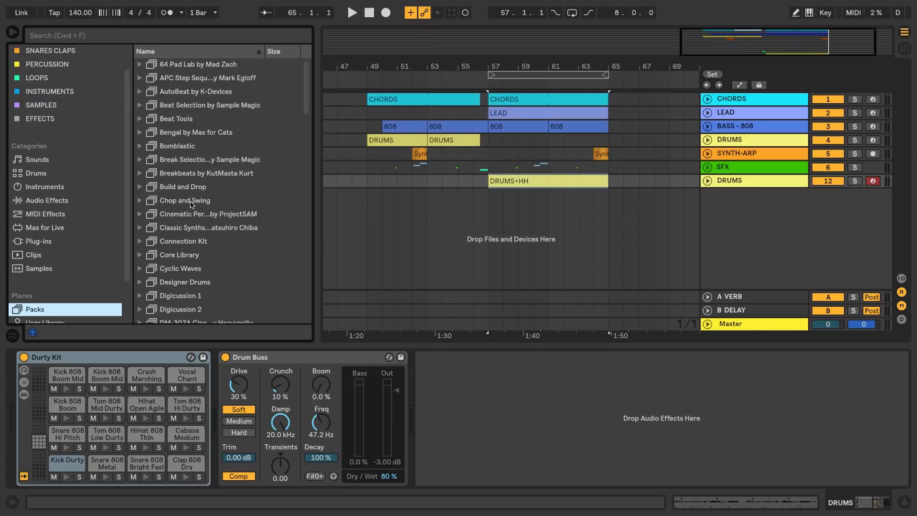
{"action": "scroll", "coordinate": [190, 205], "scroll_direction": "down", "scroll_amount": 4}
{"action": "scroll", "coordinate": [190, 205], "scroll_direction": "down", "scroll_amount": 15}
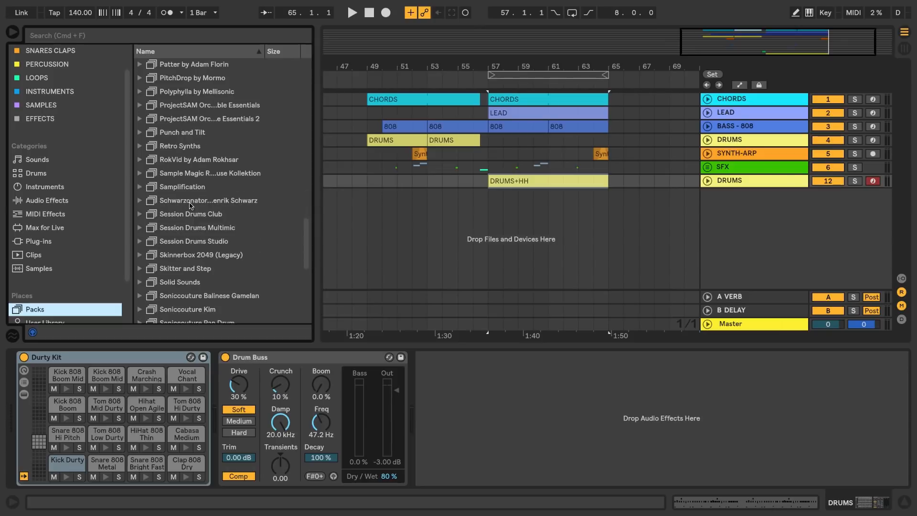
{"action": "scroll", "coordinate": [190, 205], "scroll_direction": "down", "scroll_amount": 3}
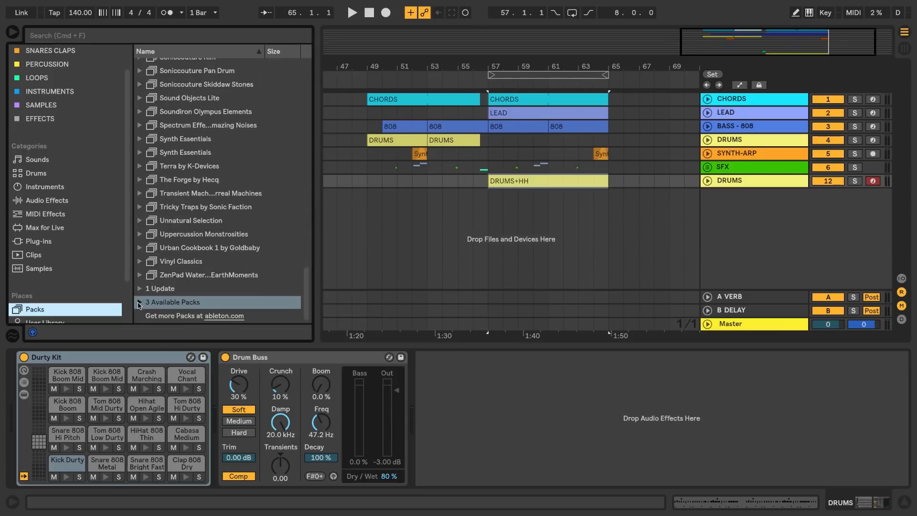
{"action": "left_click", "coordinate": [139, 304]}
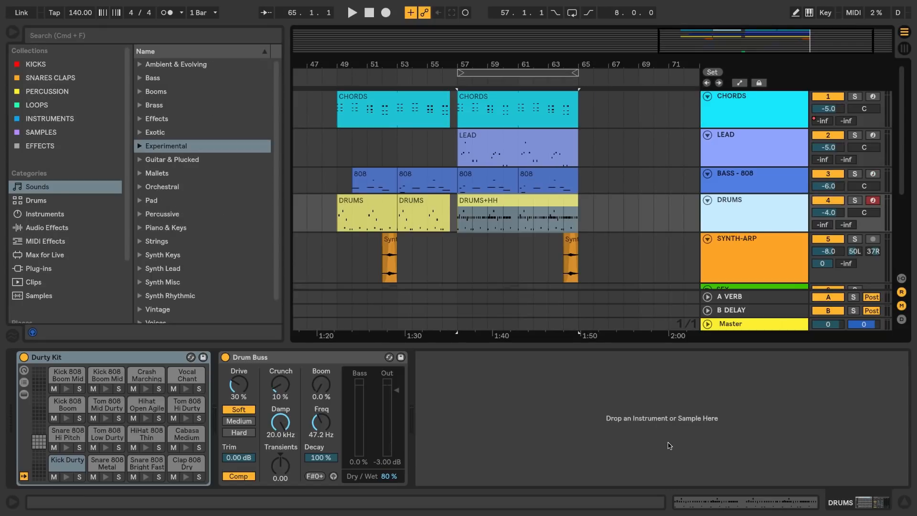
Open the theme choices in the Look/Feel preferences
{"action": "key", "text": "super+comma"}
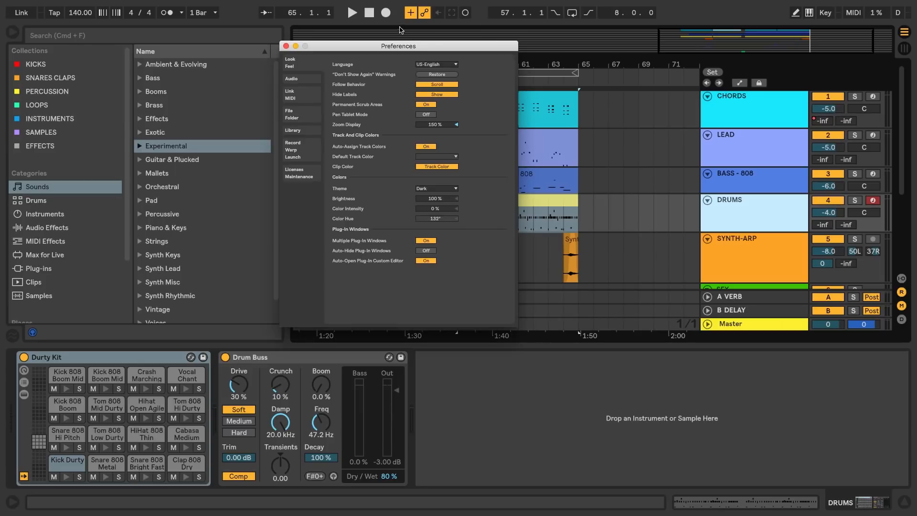
{"action": "left_click_drag", "start_coordinate": [370, 50], "coordinate": [430, 104]}
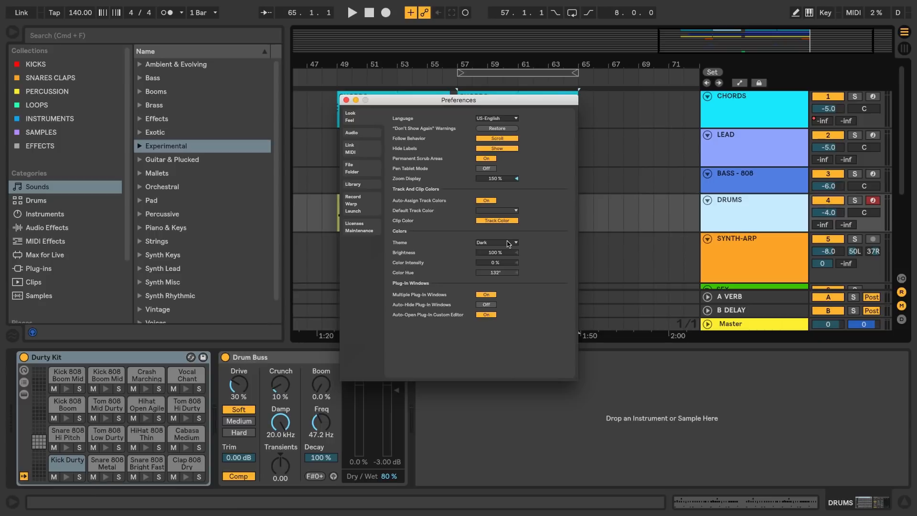
{"action": "left_click", "coordinate": [507, 243]}
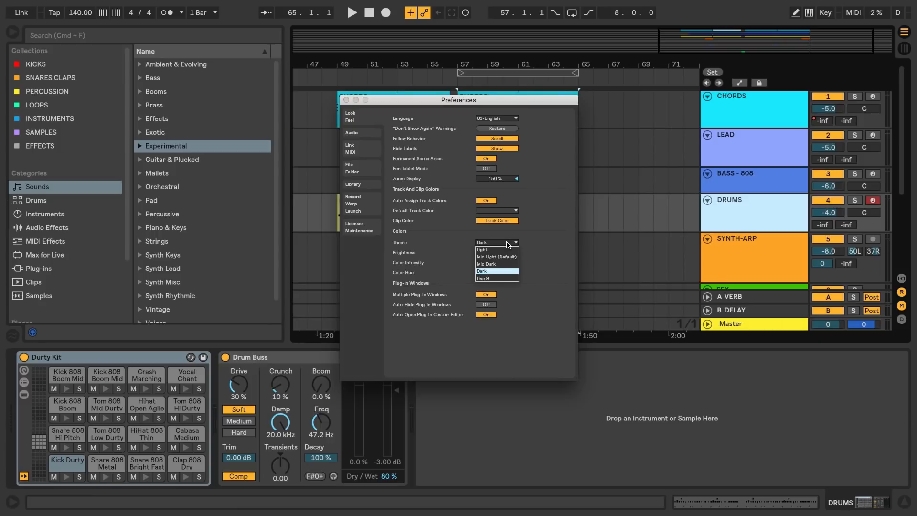